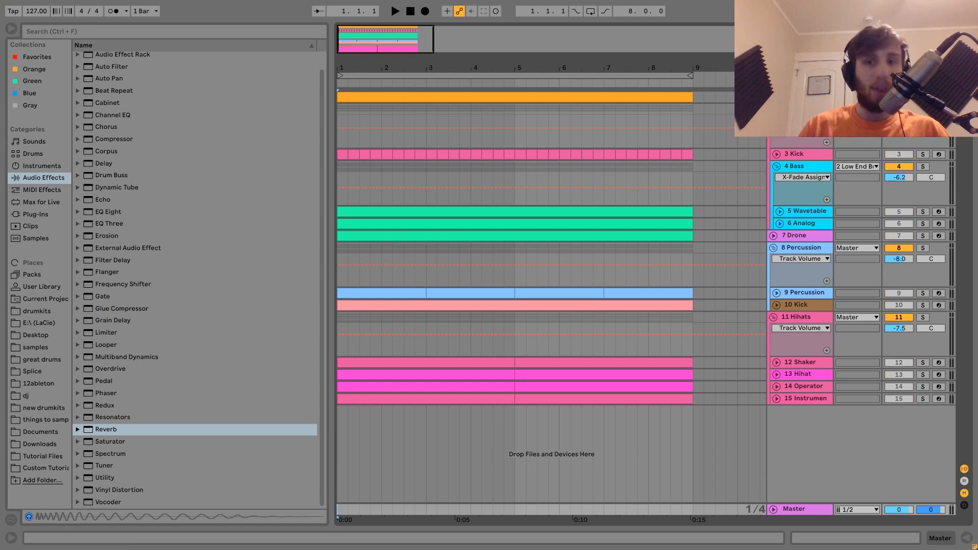
Unfold the lead track, show its devices and play the arrangement from the start.
click(773, 97)
double_click(798, 97)
key(space)
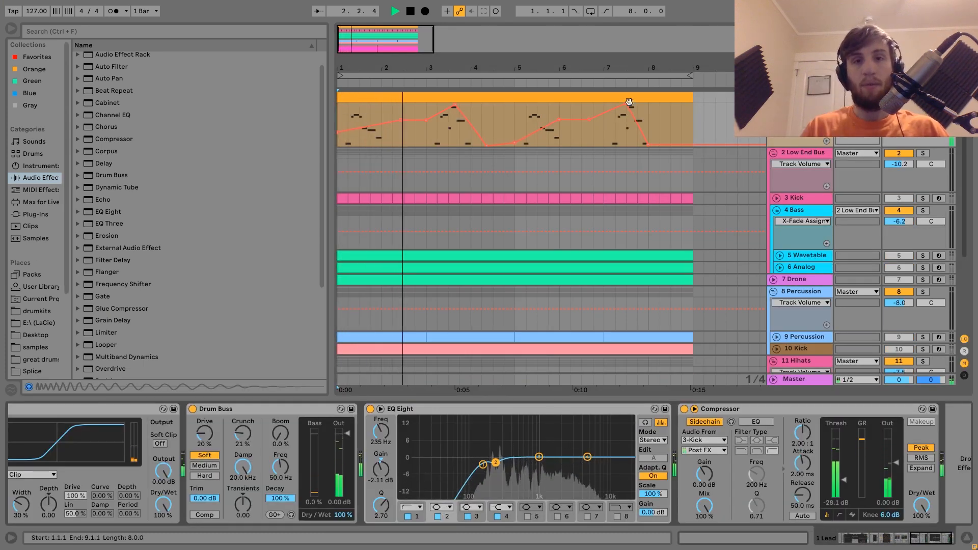
Open the lead track's MIDI clip to view its notes and stop playback.
double_click(580, 98)
key(space)
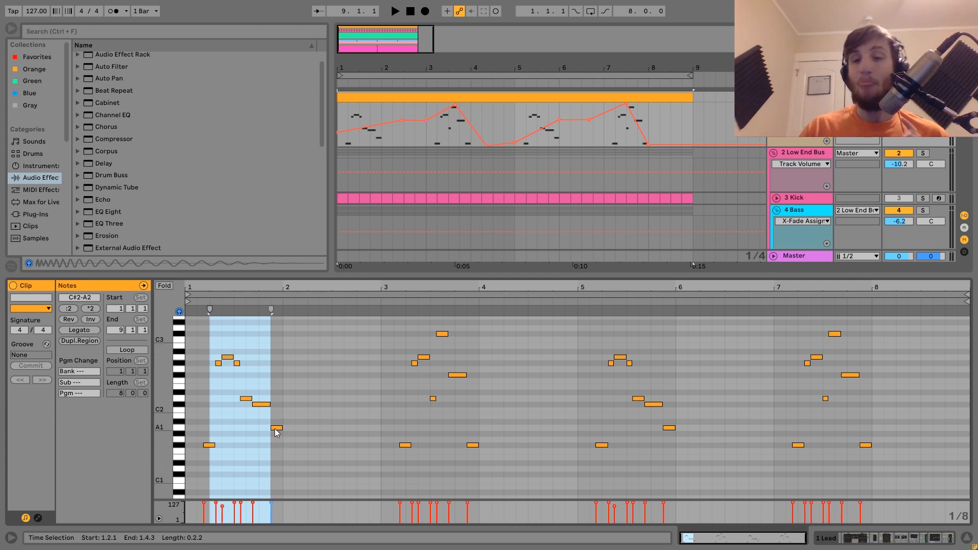
Return to the lead track's device chain and inspect the Wavetable synth and its first filter's frequency control.
click(861, 540)
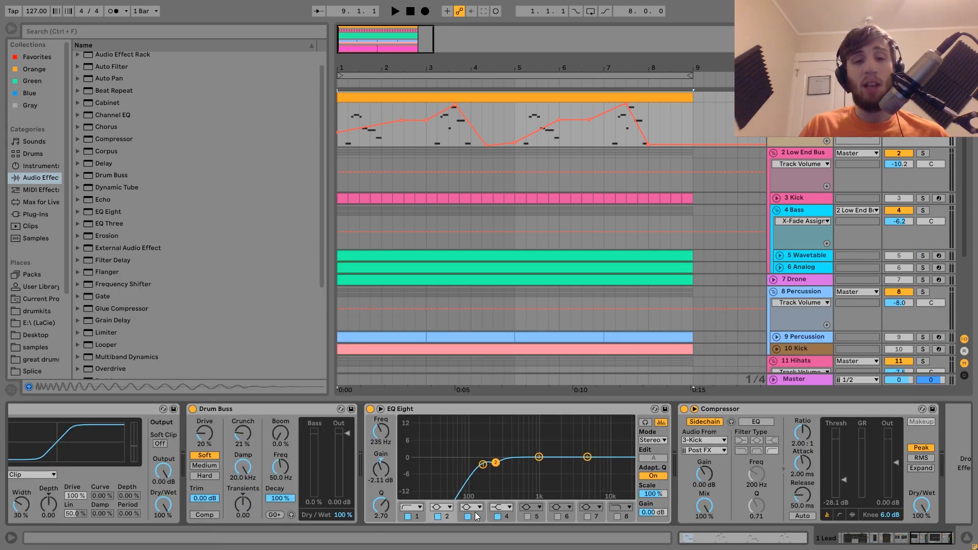
key(Up)
key(Up)
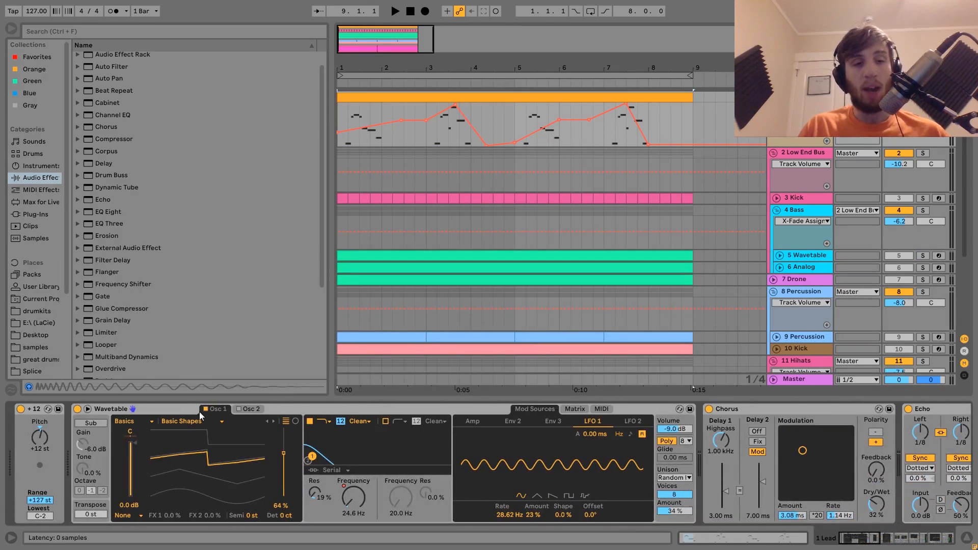
click(159, 409)
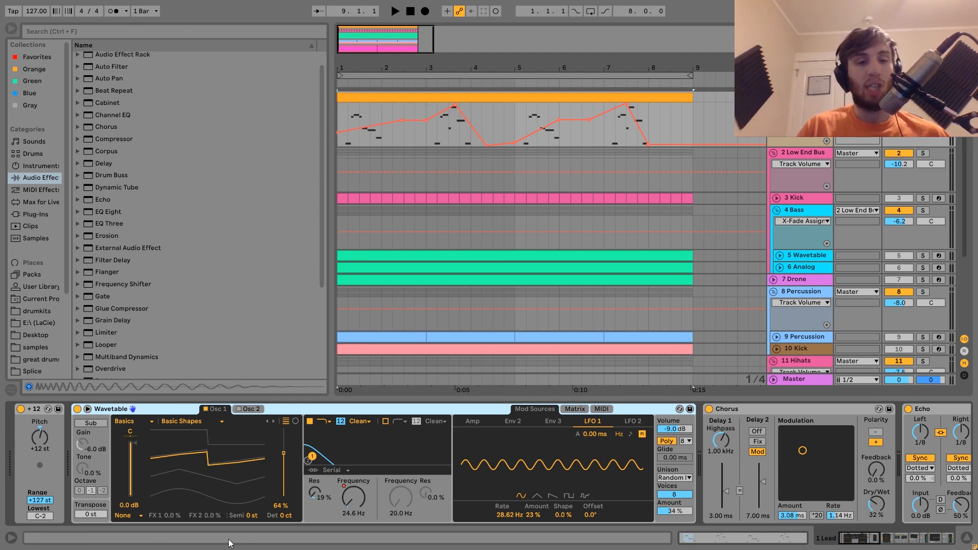
click(355, 504)
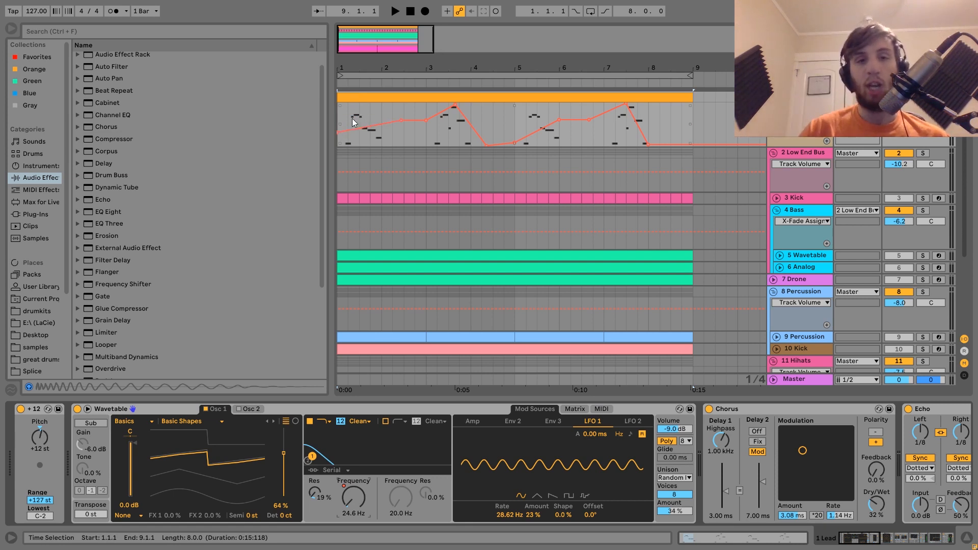
Play the lead from 1.1.1, 3.1.1 and 4.4.1 to hear its filter frequency automation.
key(space)
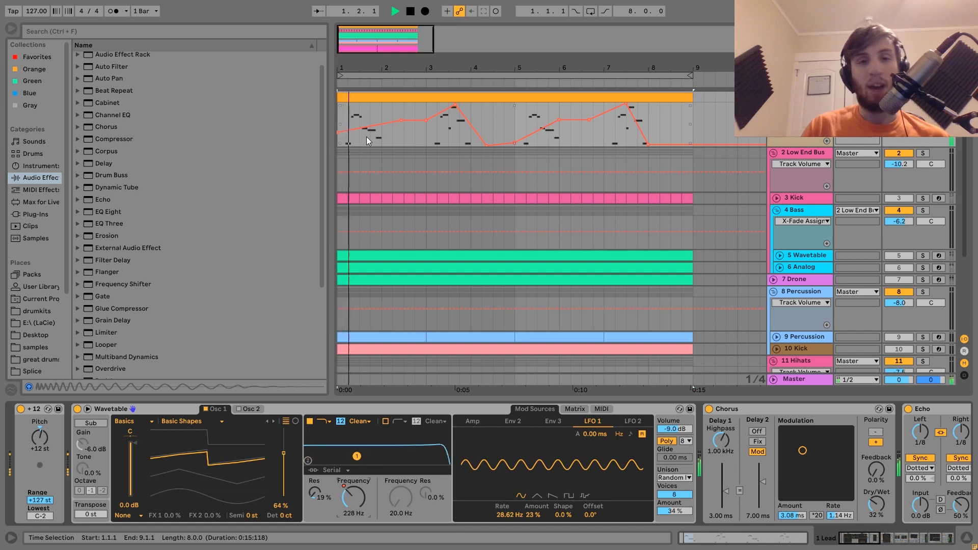
key(space)
key(space)
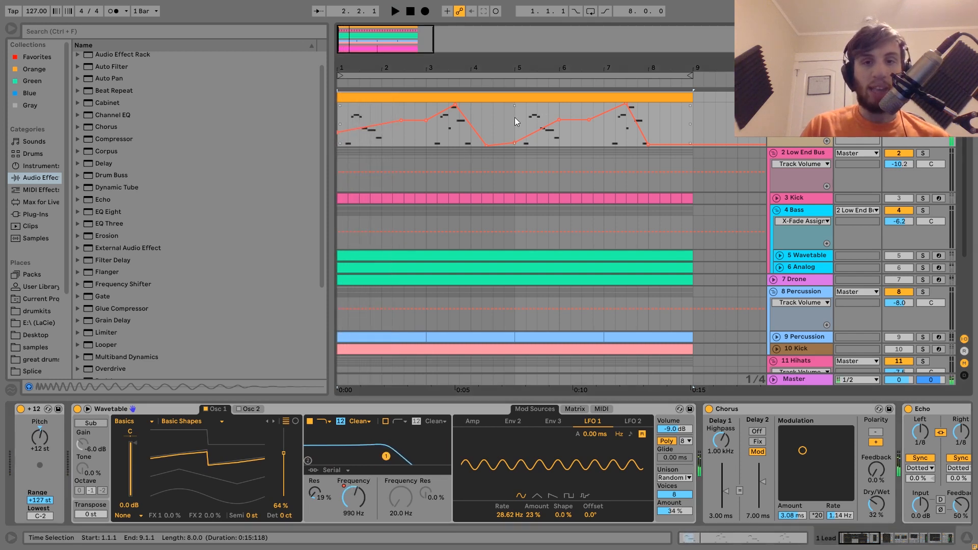
click(433, 142)
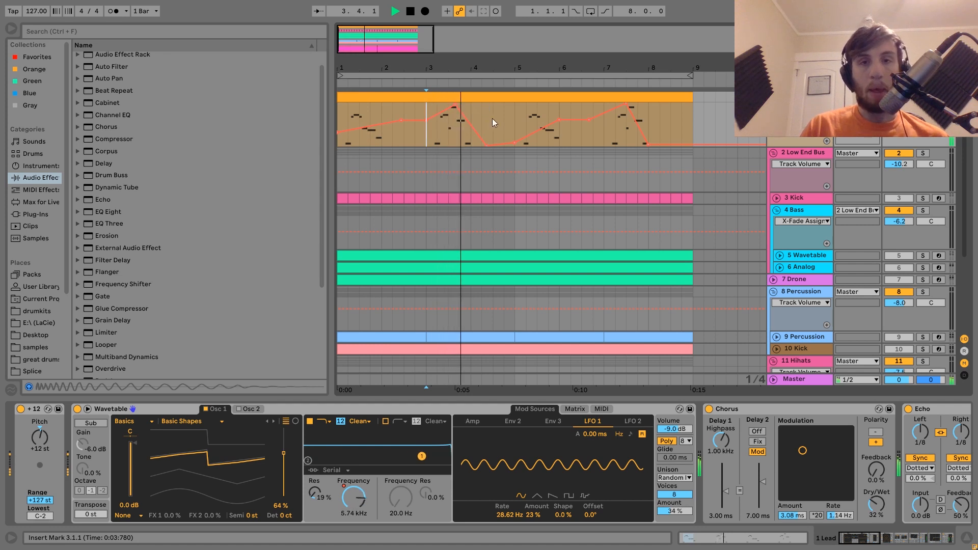
click(505, 119)
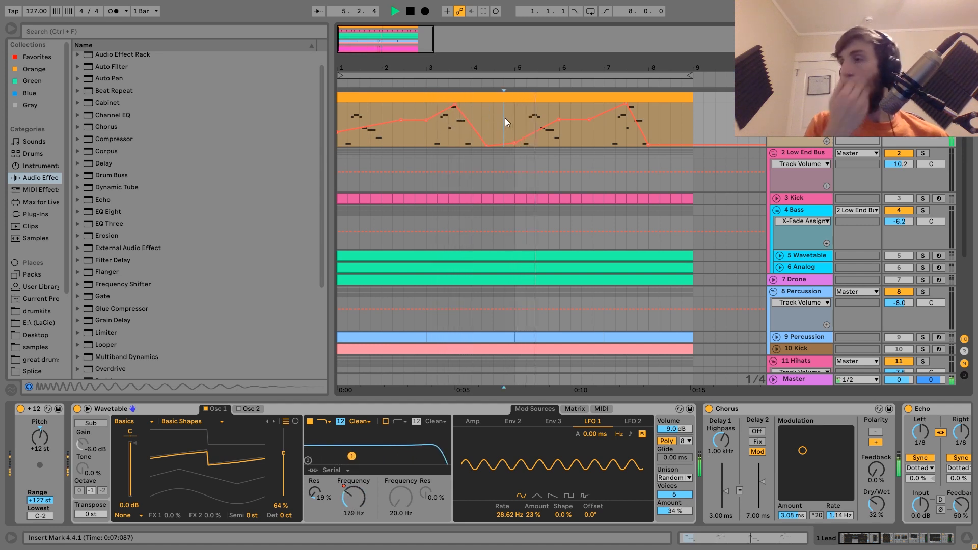
key(space)
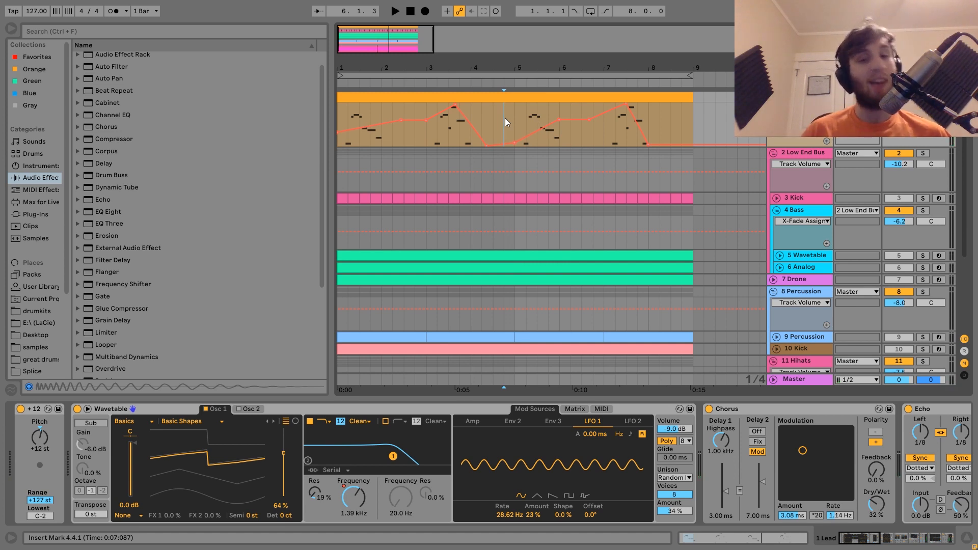
Examine Wavetable's modulation matrix and its Amp envelope.
click(572, 408)
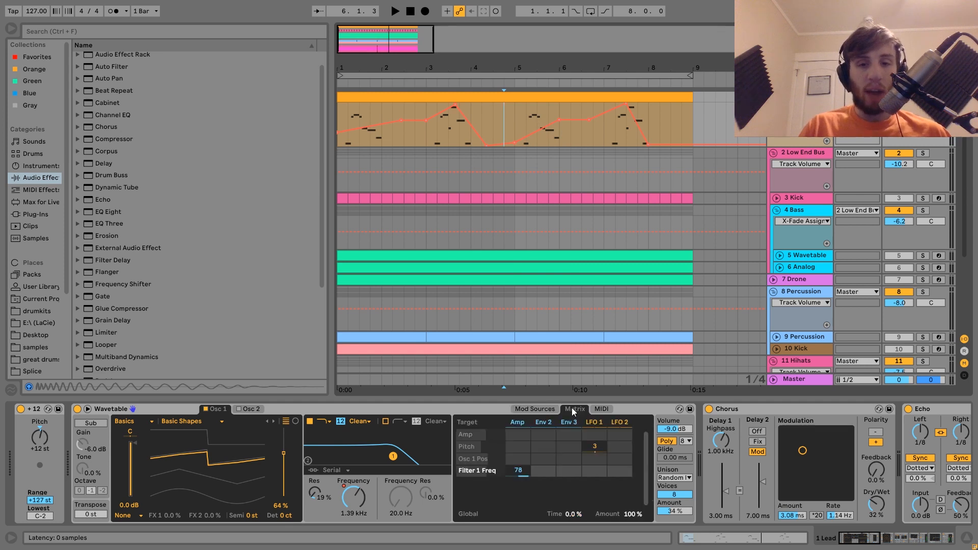
click(527, 410)
click(468, 421)
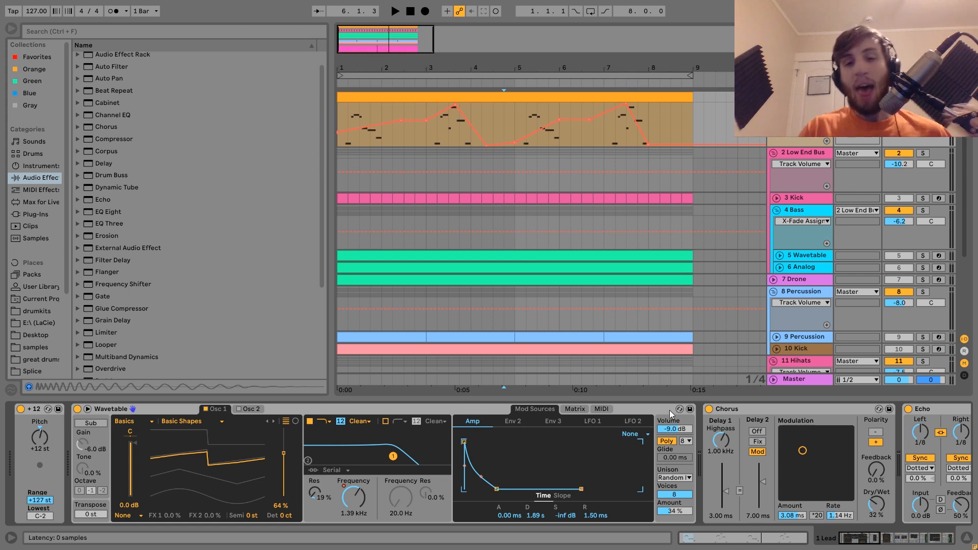
Set Wavetable's LFO 1 amount to 0% and audition the lead without that modulation.
click(594, 420)
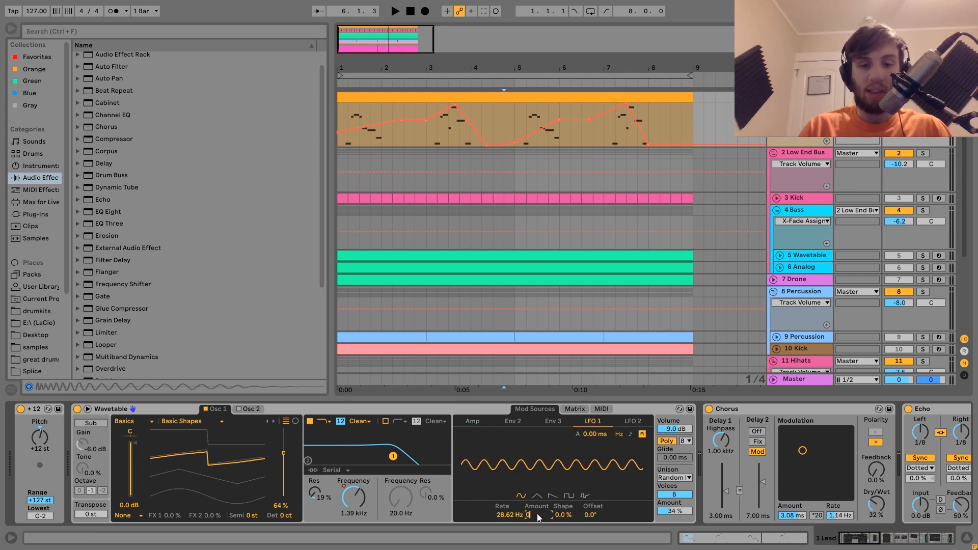
key(Delete)
key(space)
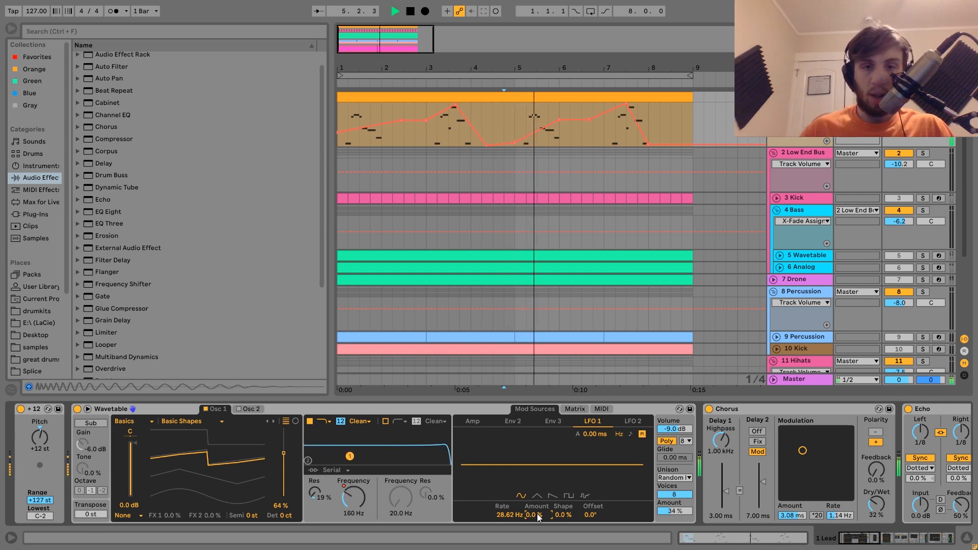
key(space)
Undo the LFO 1 amount change and audition the lead again from 4.4.1.
key(ctrl+z)
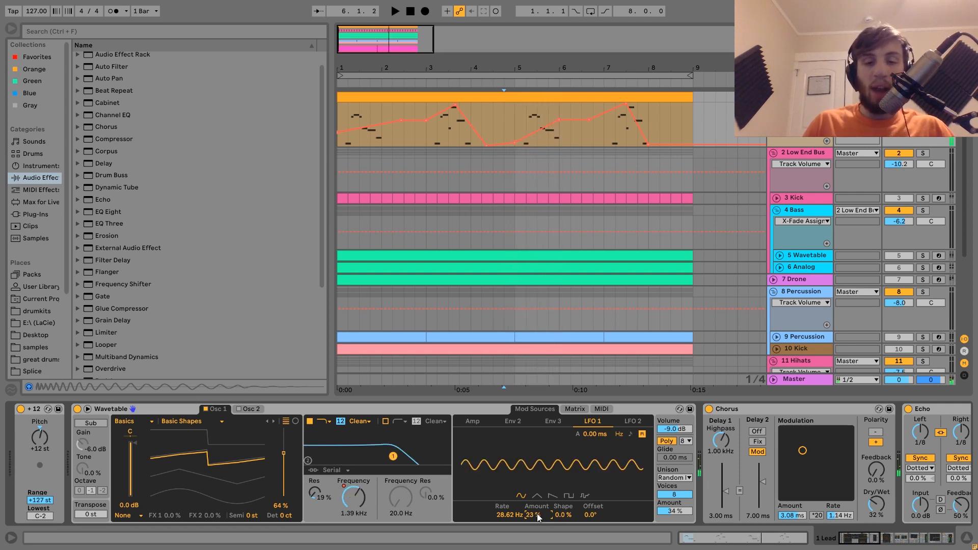
key(space)
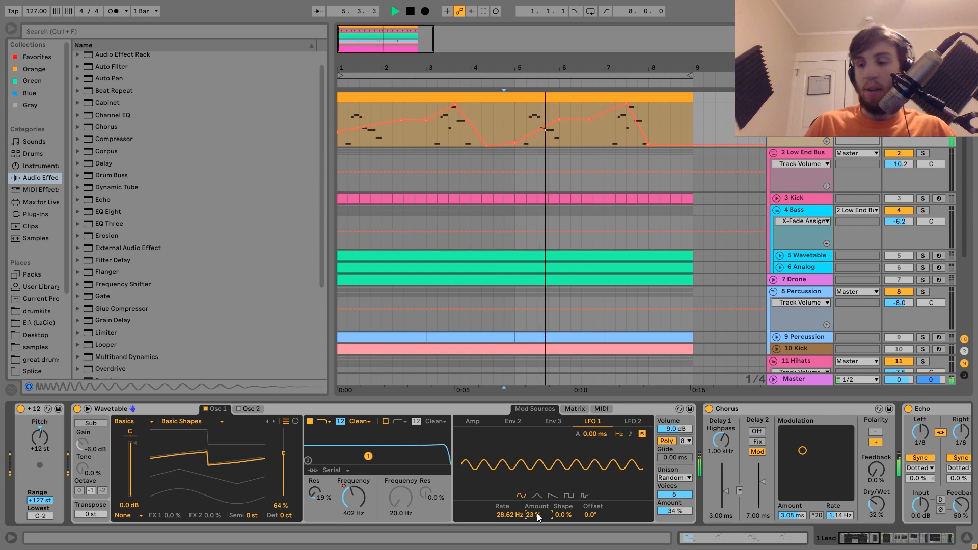
key(space)
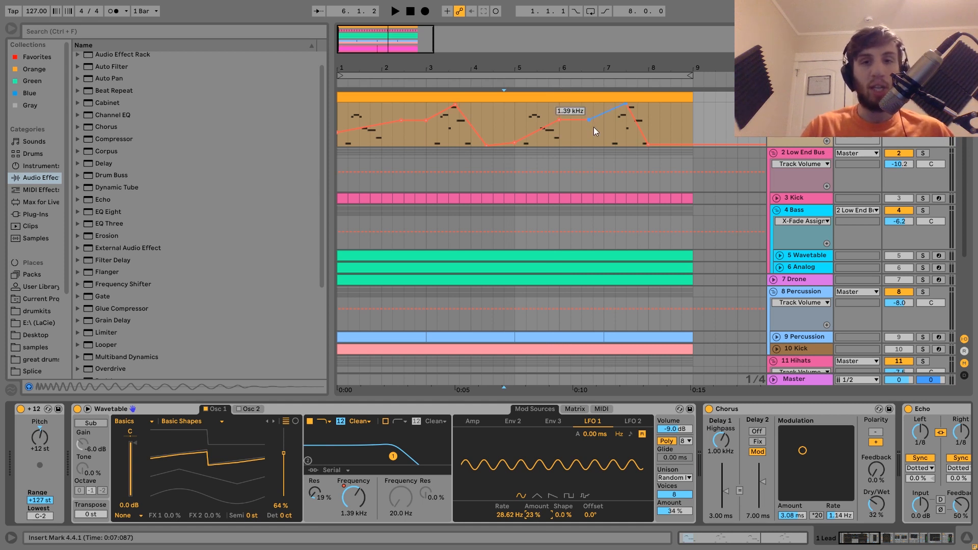
Play the lead from bar 7 to hear the last rise and fall of the filter automation.
click(600, 140)
key(space)
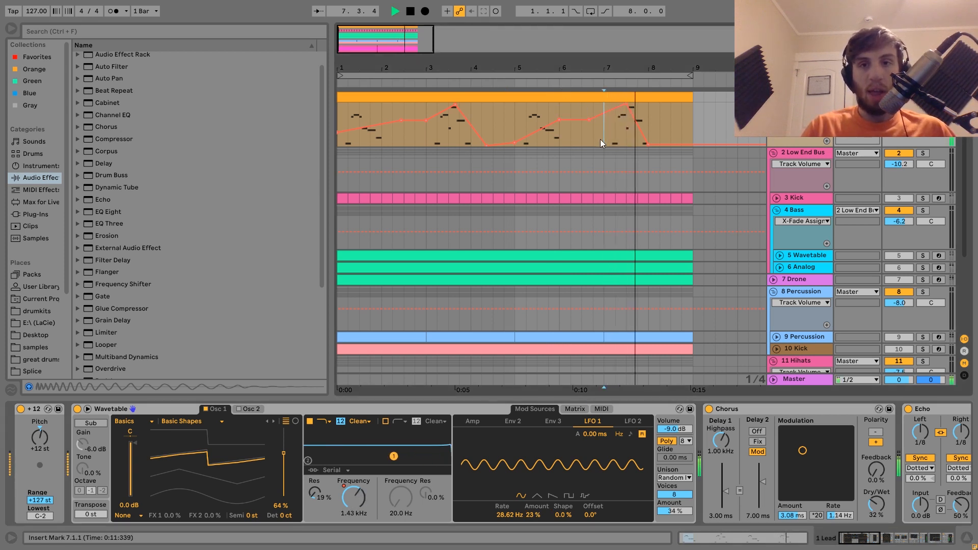
key(space)
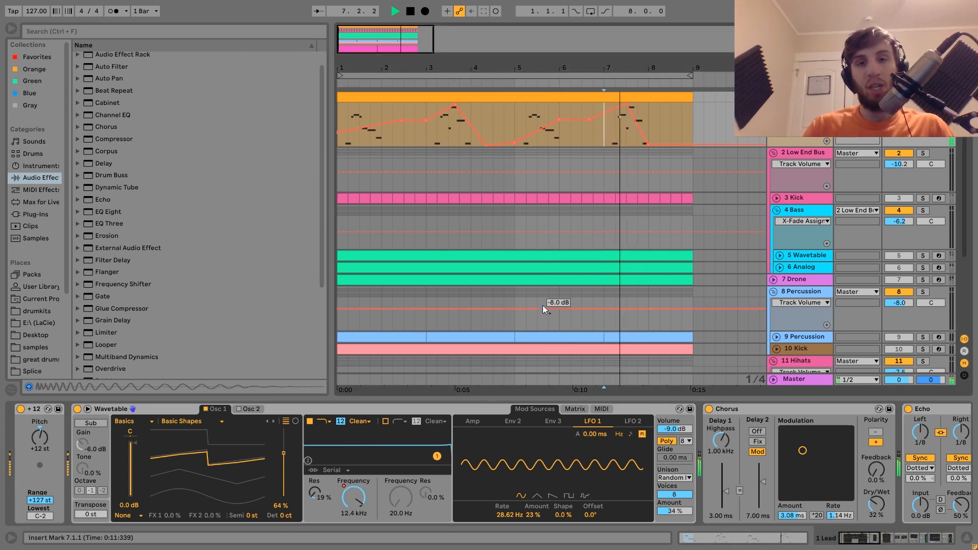
key(space)
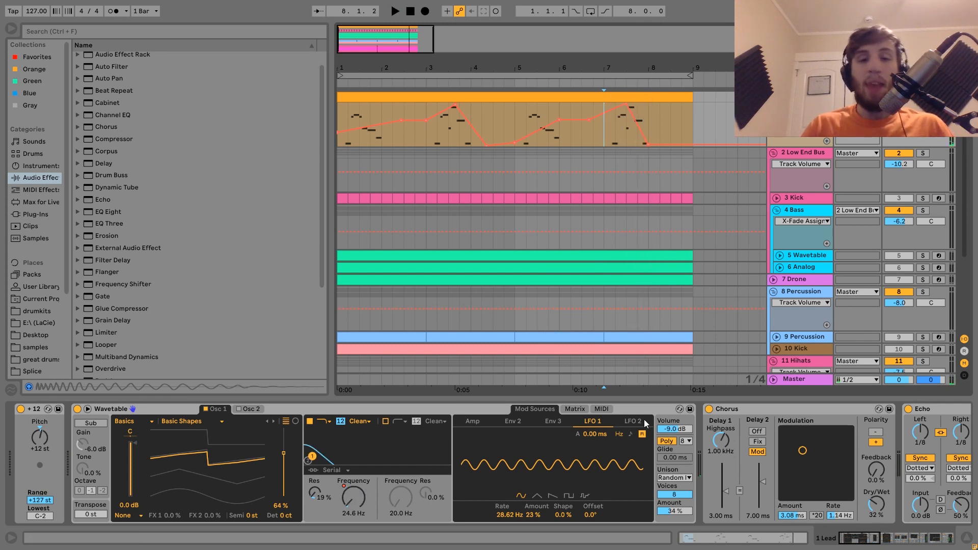
Check Wavetable's unison mode and voice settings, and audition the lead from bar 7.
click(674, 476)
click(676, 482)
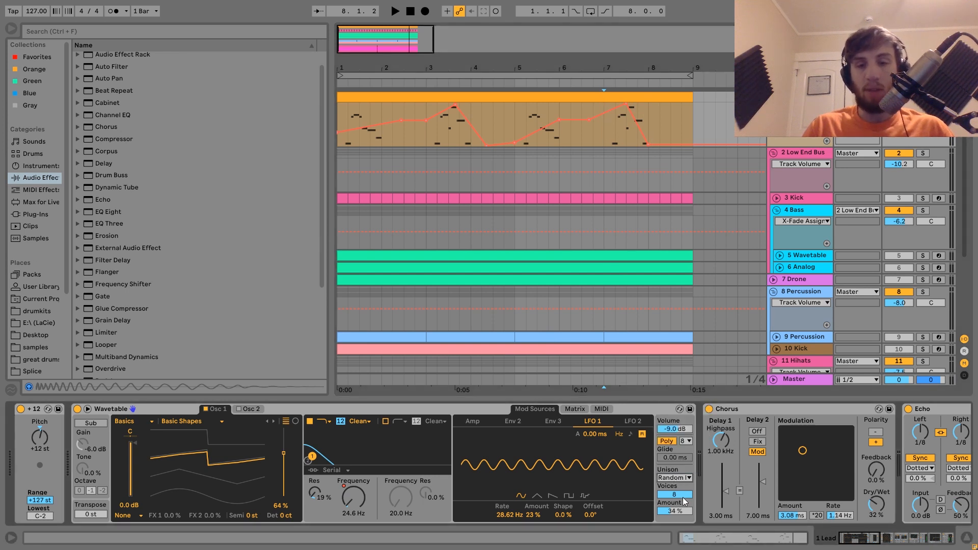
key(space)
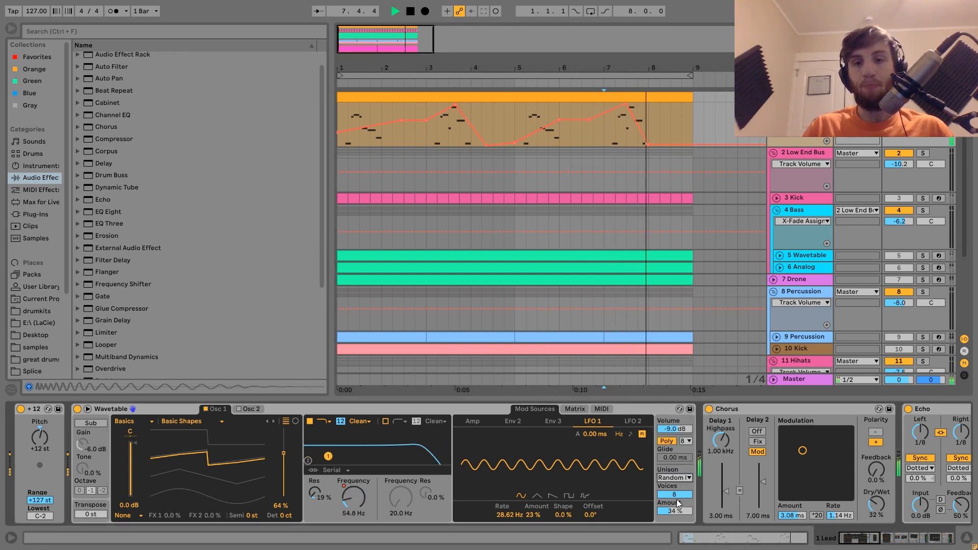
key(space)
Examine the Chorus and Echo settings in the lead's effect chain and audition them from bar 7.
scroll(551, 475, right, 10)
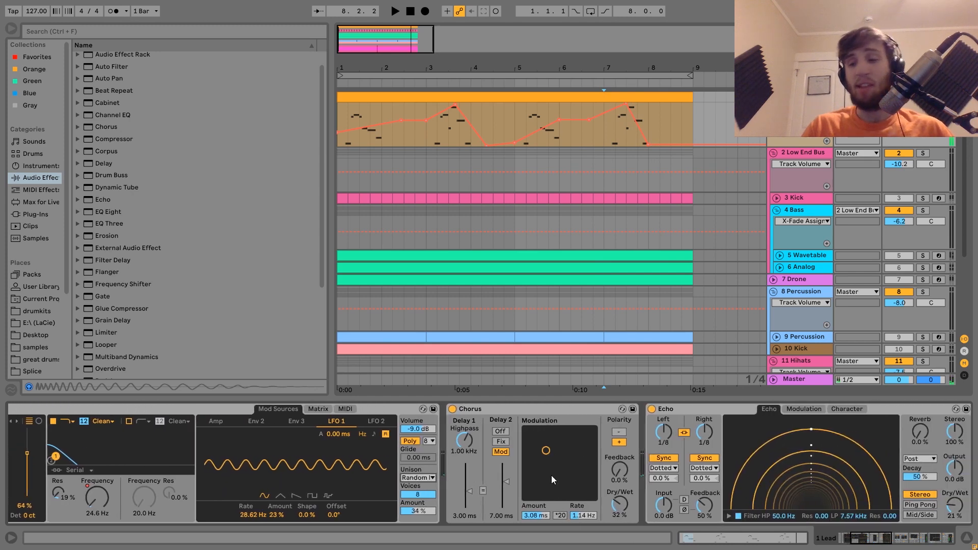
scroll(552, 478, right, 2)
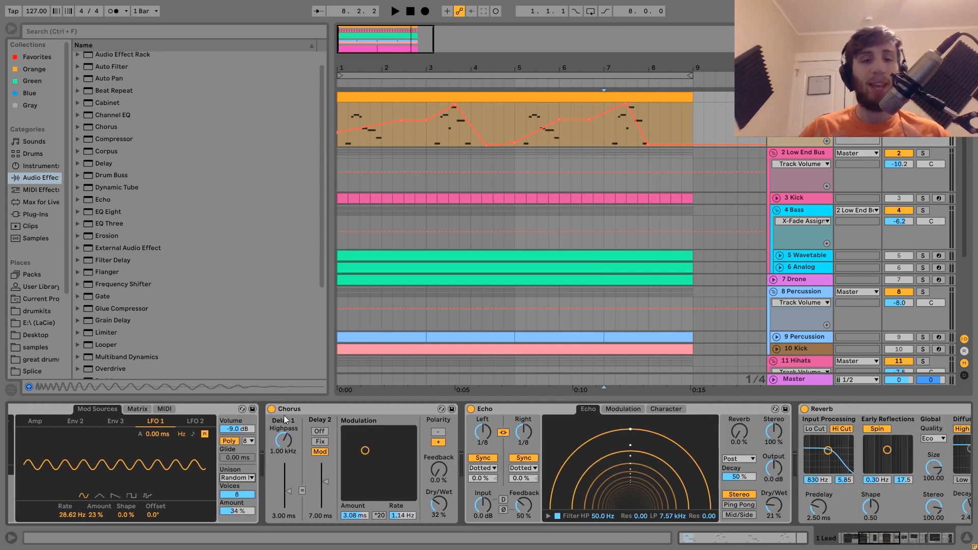
scroll(283, 415, right, 15)
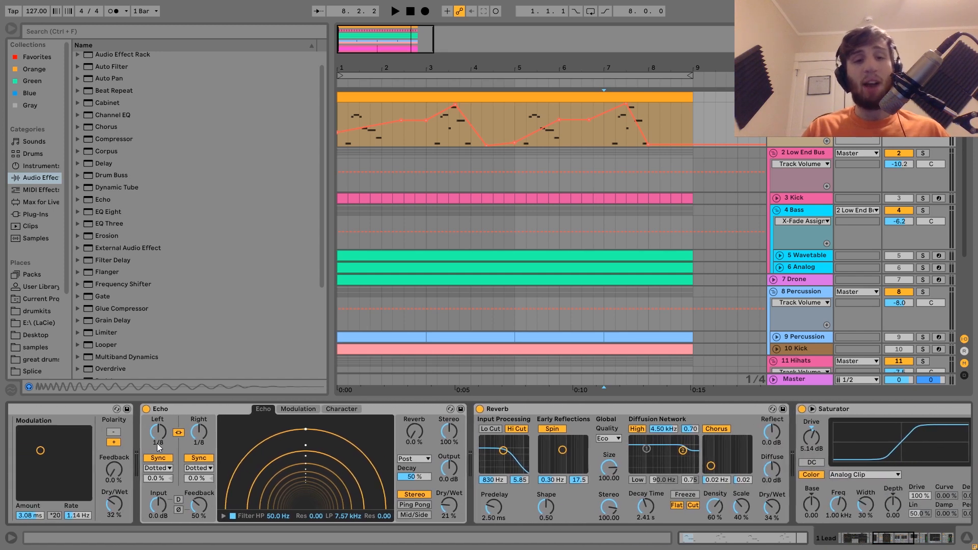
scroll(157, 443, right, 2)
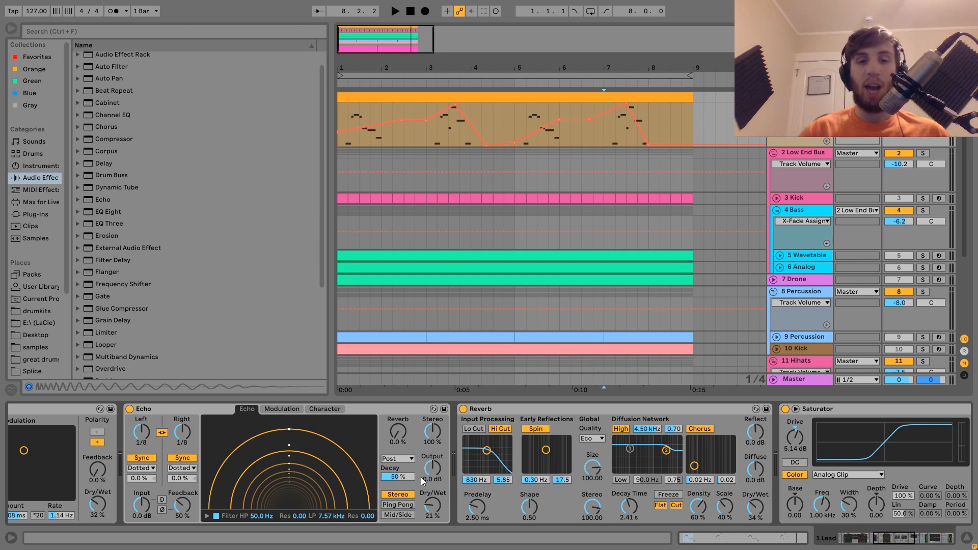
key(space)
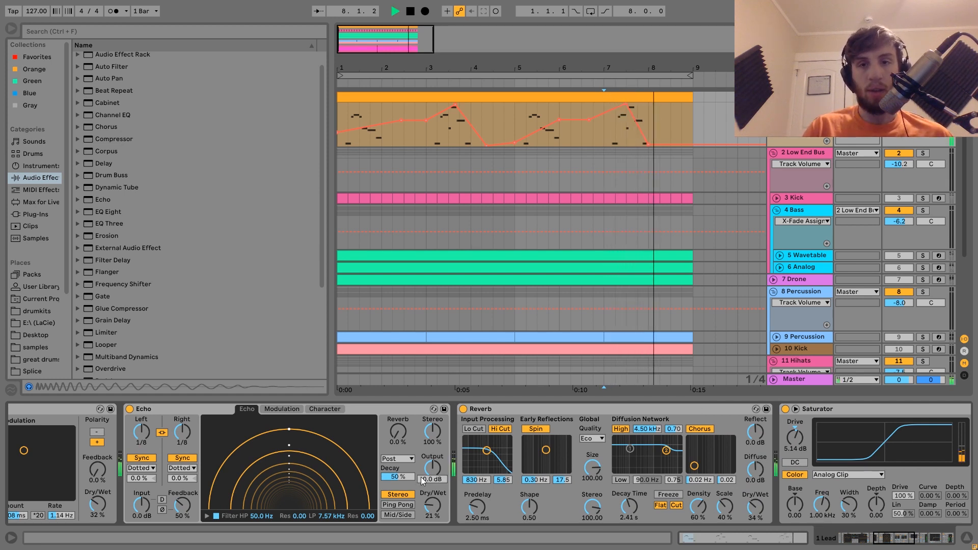
key(space)
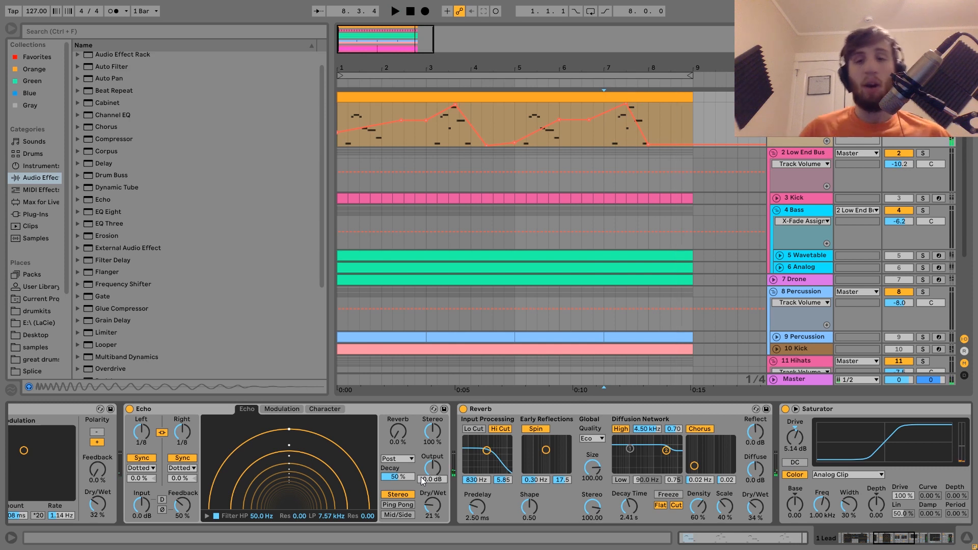
Examine the lead's Reverb, Saturator, Drum Buss and EQ Eight settings, and play the lead from bar 7.
scroll(420, 477, right, 6)
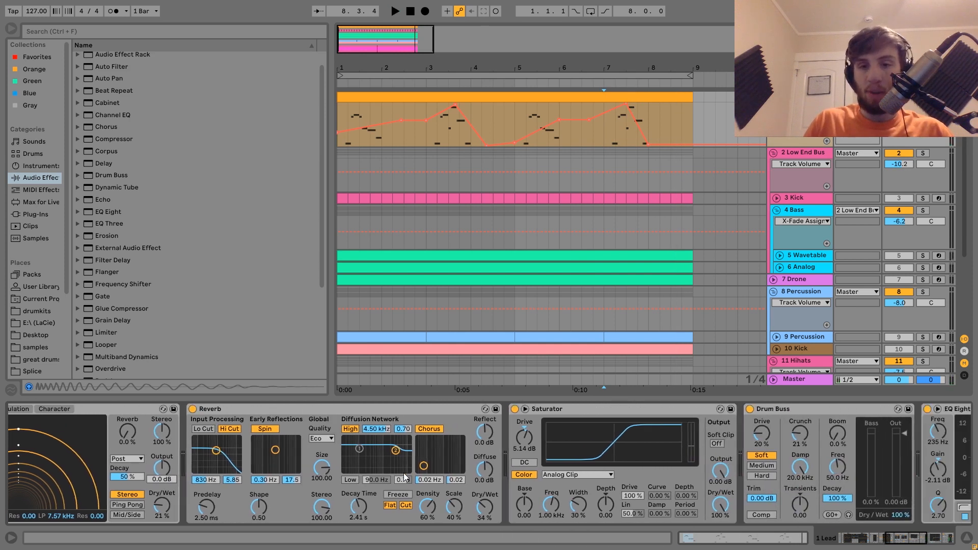
click(564, 409)
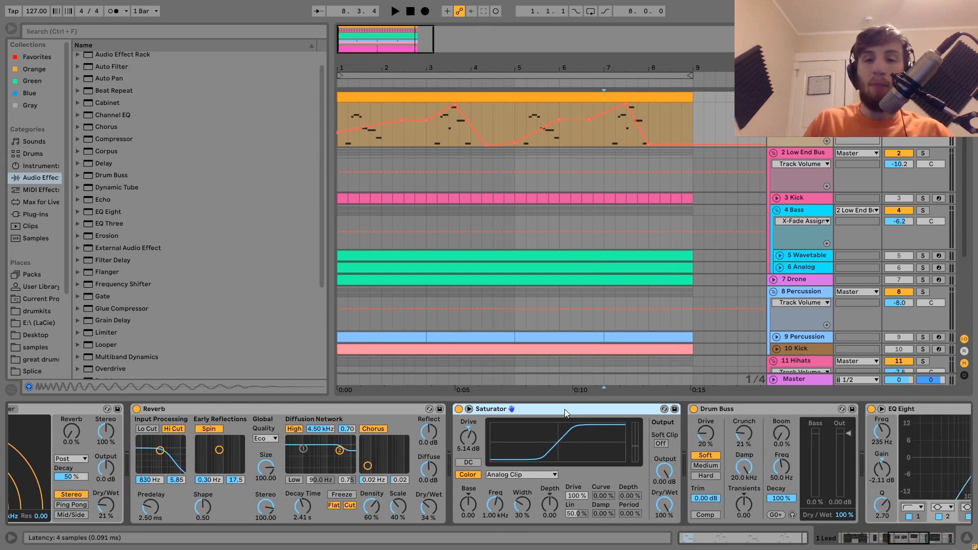
scroll(564, 409, right, 6)
scroll(564, 409, left, 2)
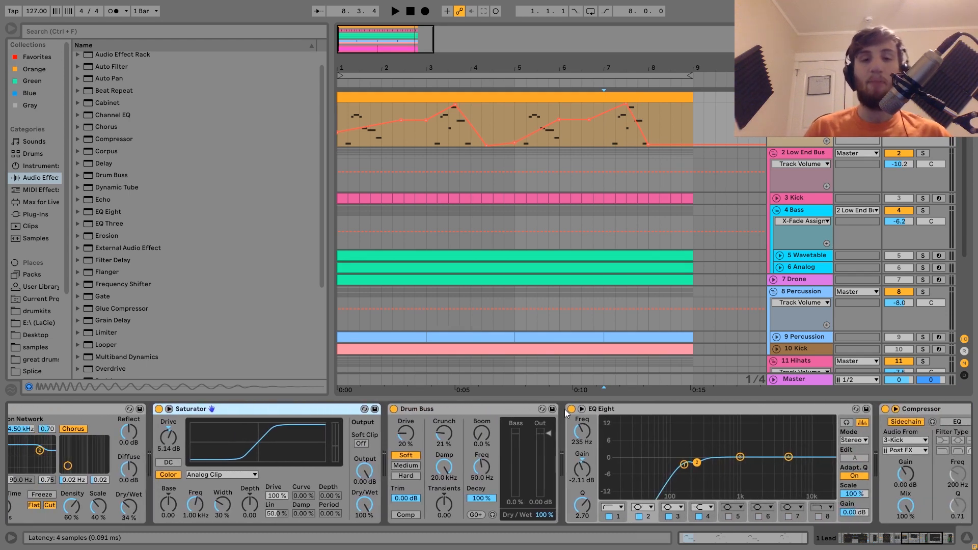
scroll(316, 465, left, 8)
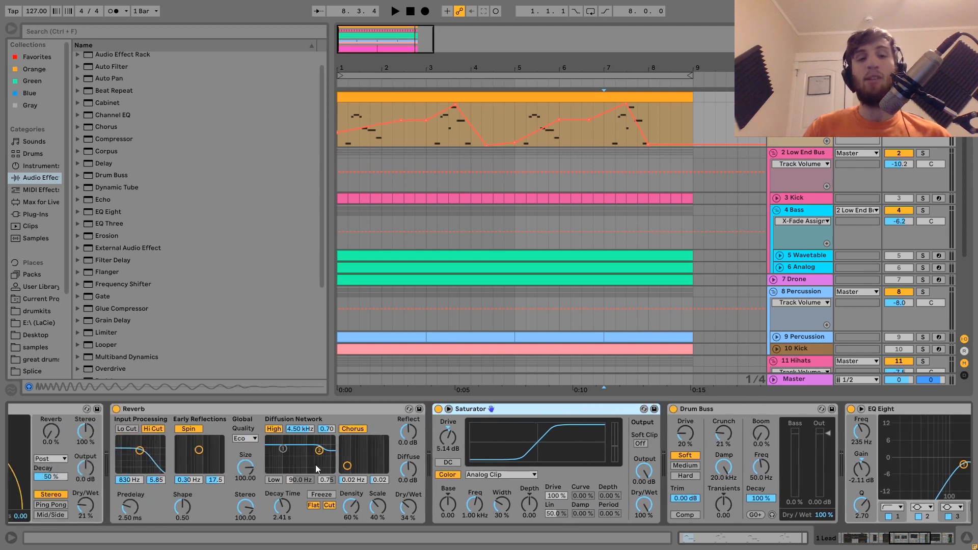
scroll(316, 464, left, 1)
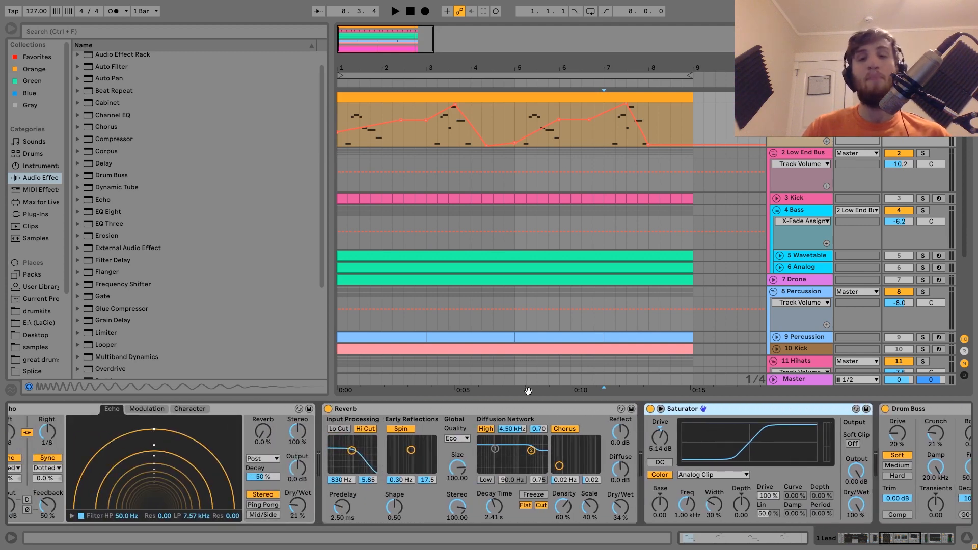
scroll(536, 419, right, 3)
key(space)
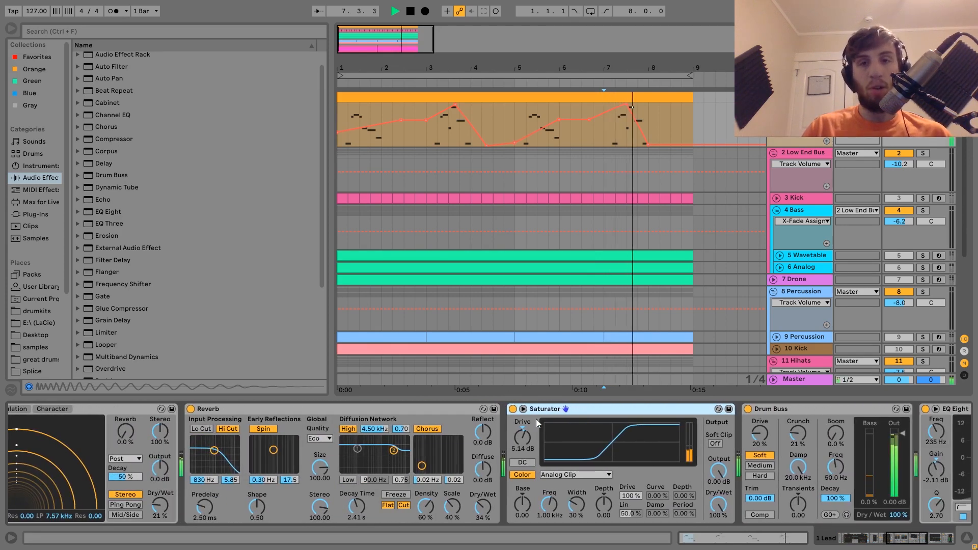
Stop playback and examine the kick-sidechained Compressor at the end of the lead's effect chain.
key(space)
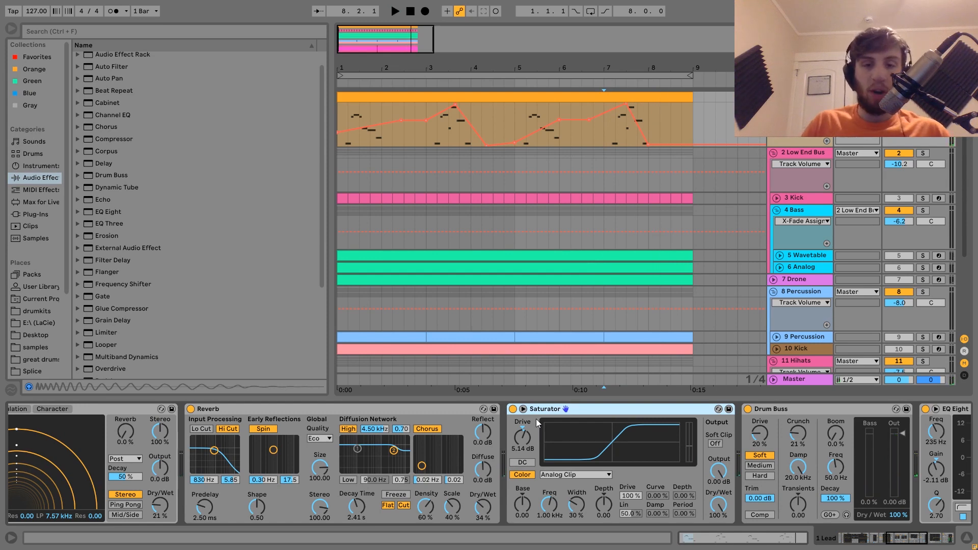
scroll(537, 422, right, 10)
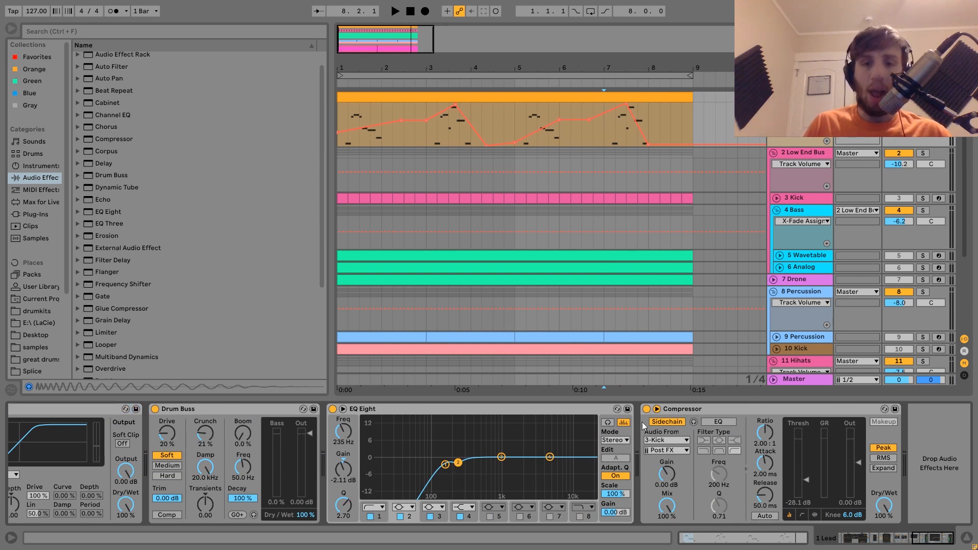
click(684, 410)
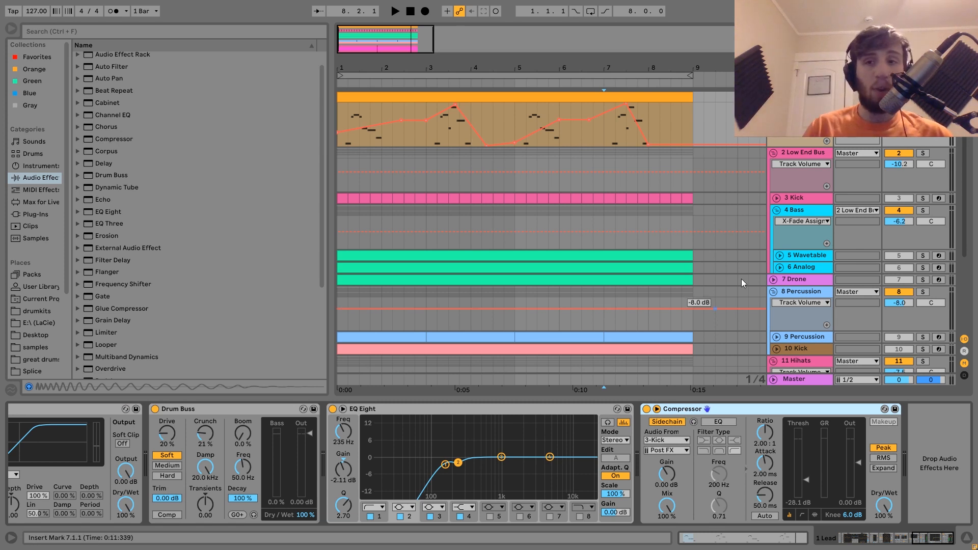
Solo the Kick track, unfold it, and play it from bar 1.
click(922, 198)
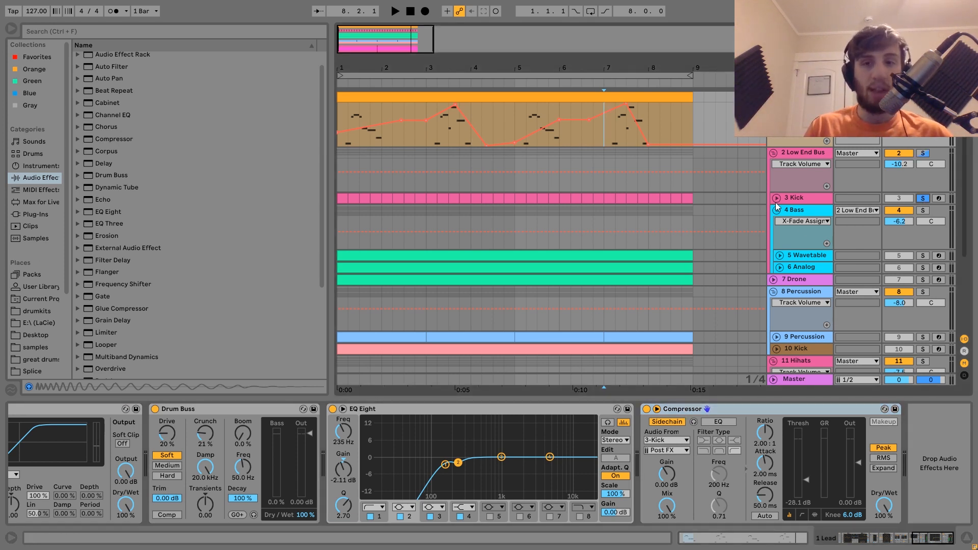
click(776, 198)
click(343, 196)
key(space)
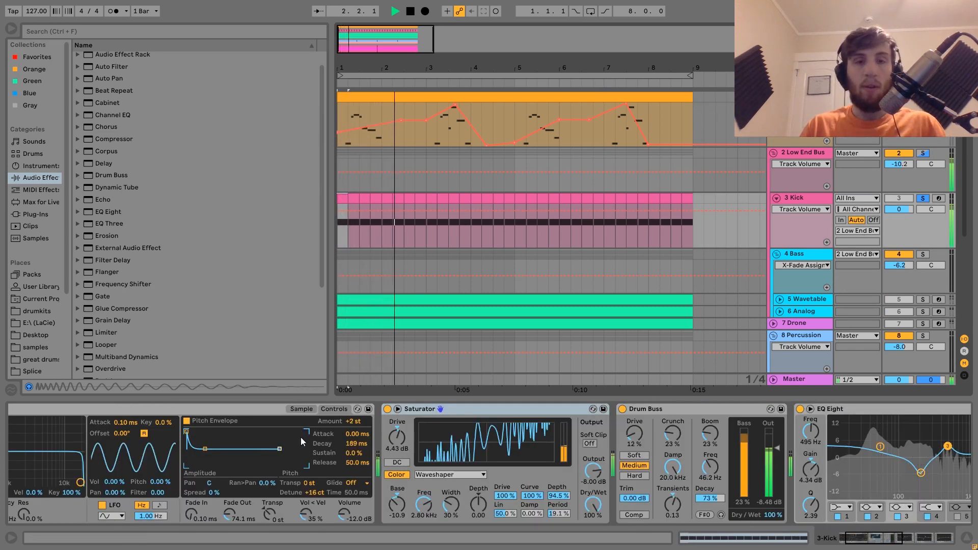
key(space)
Inspect the kick's sample waveform and pitch envelope, set its fade-in to 0.00 ms, and play it.
click(296, 409)
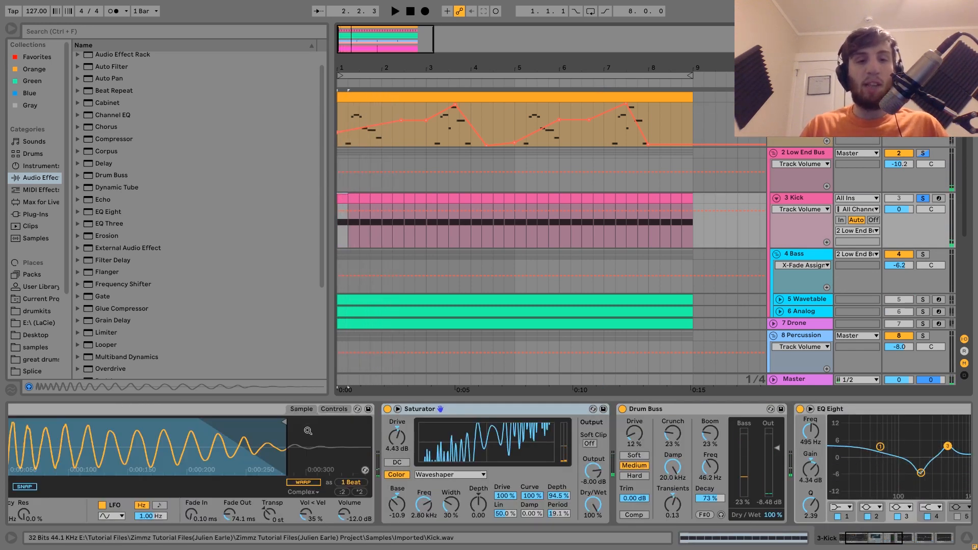
click(199, 464)
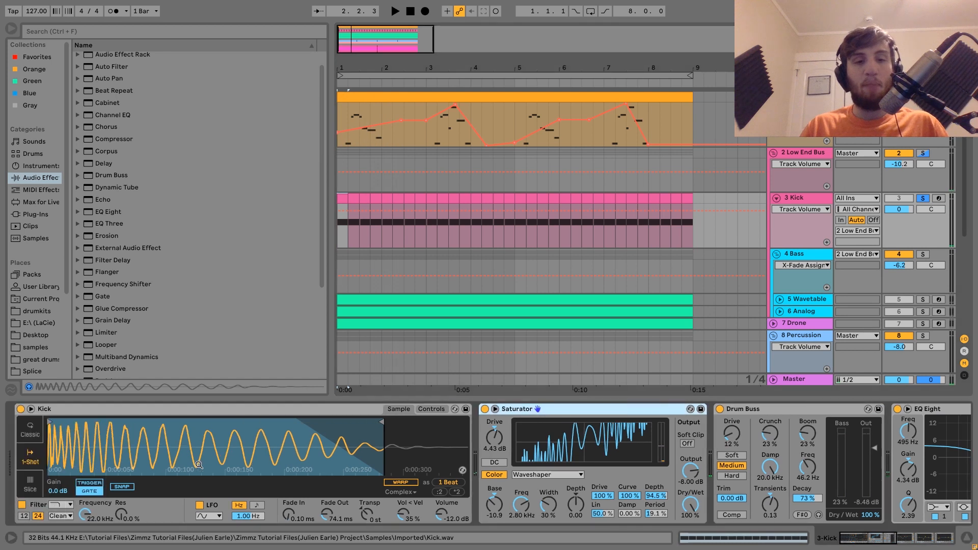
click(432, 408)
drag(289, 514, 289, 530)
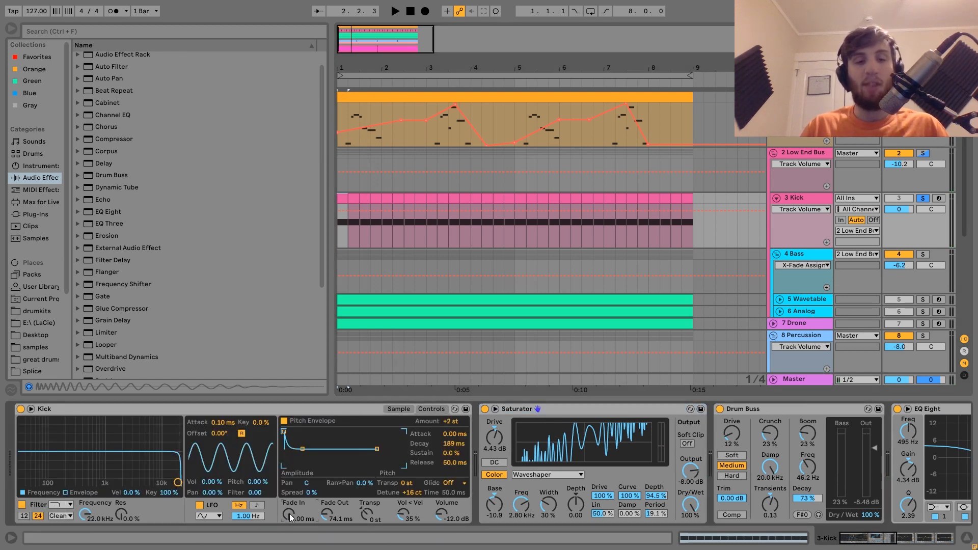
key(space)
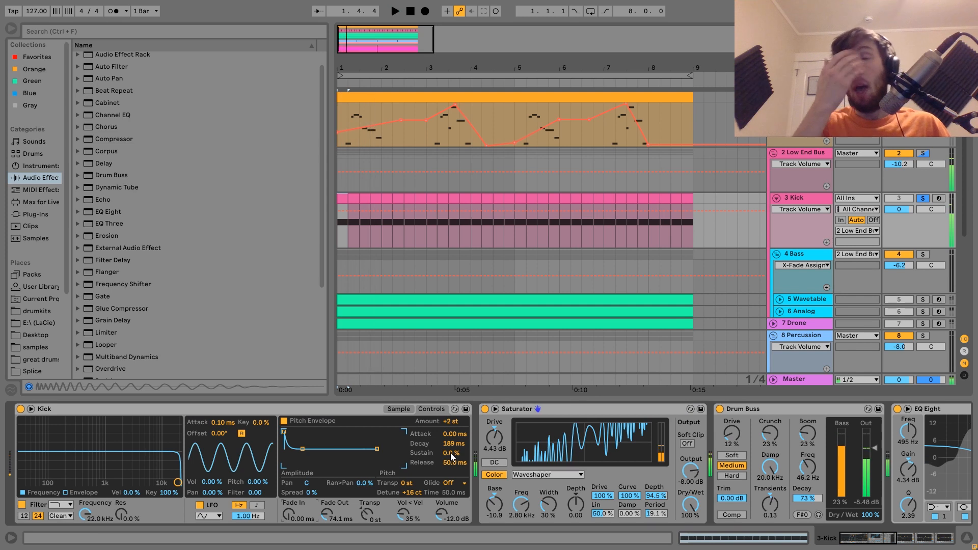
key(space)
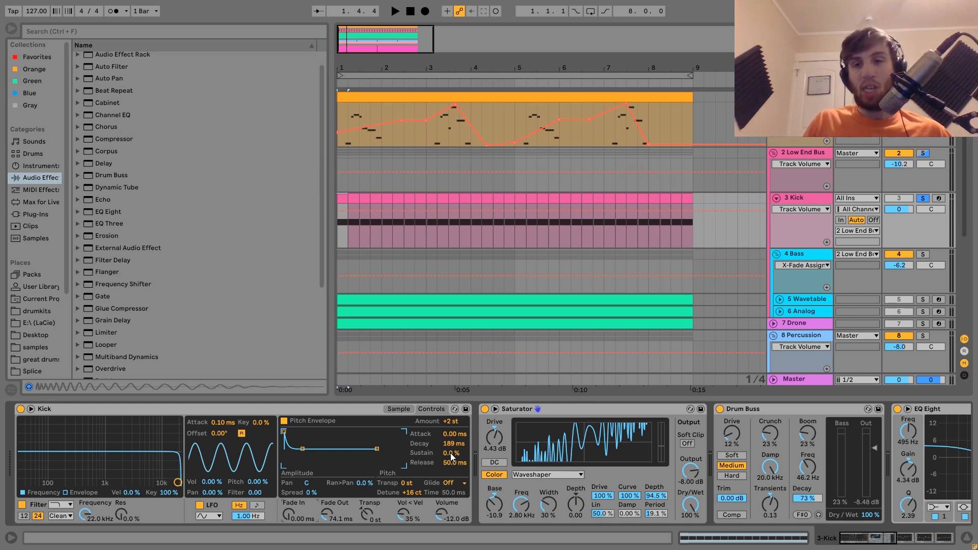
Play the kick and compare it soloed against the whole Low End Bus with the bass.
key(space)
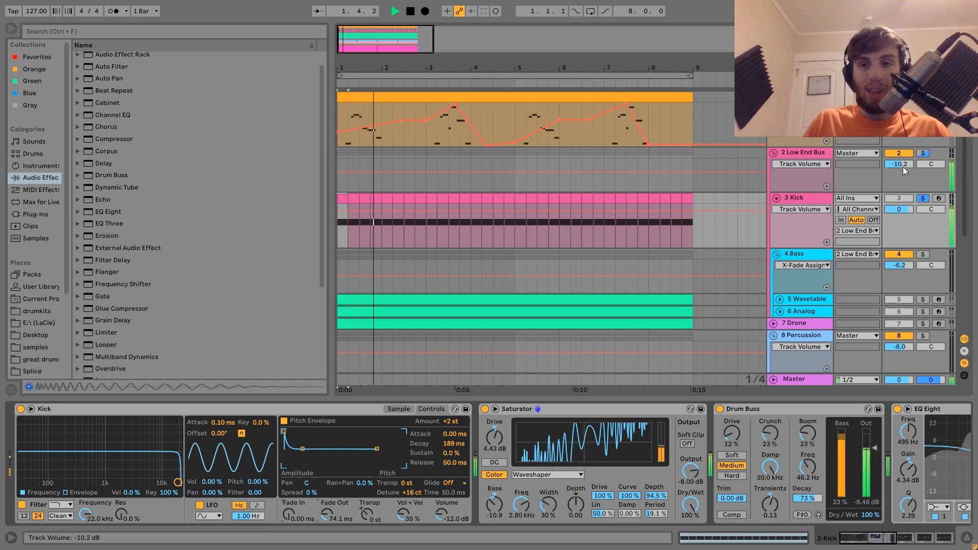
click(923, 198)
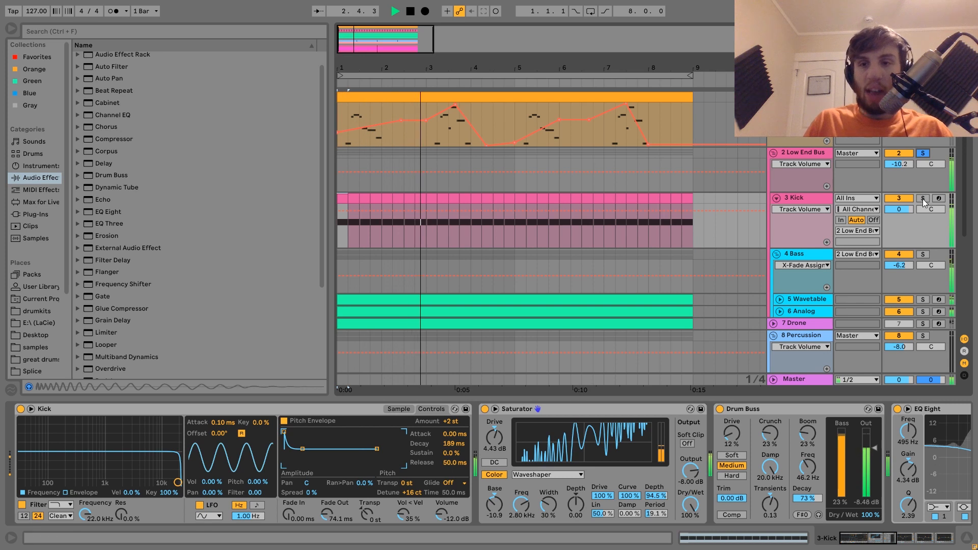
click(922, 198)
key(space)
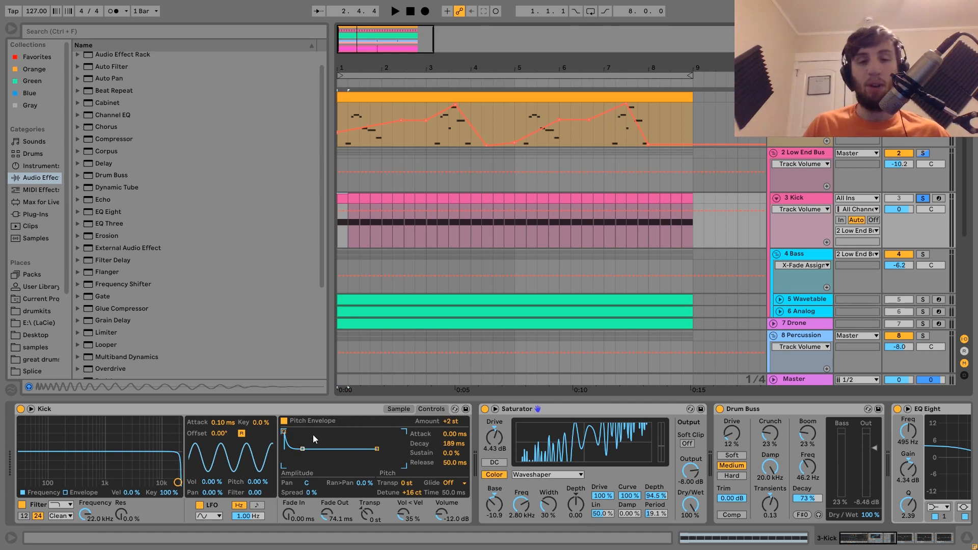
Audition the kick with its Saturator bypassed and with it enabled.
scroll(313, 435, right, 2)
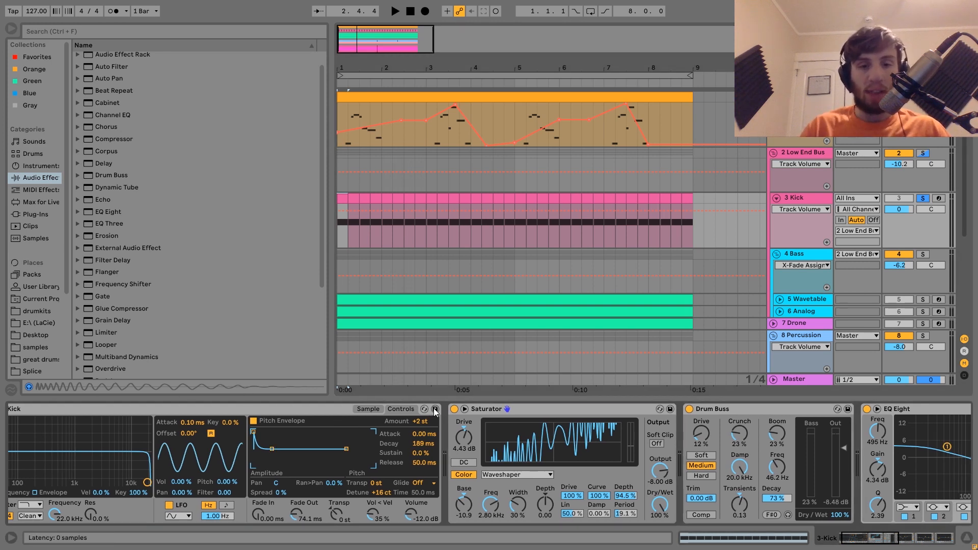
click(454, 410)
key(space)
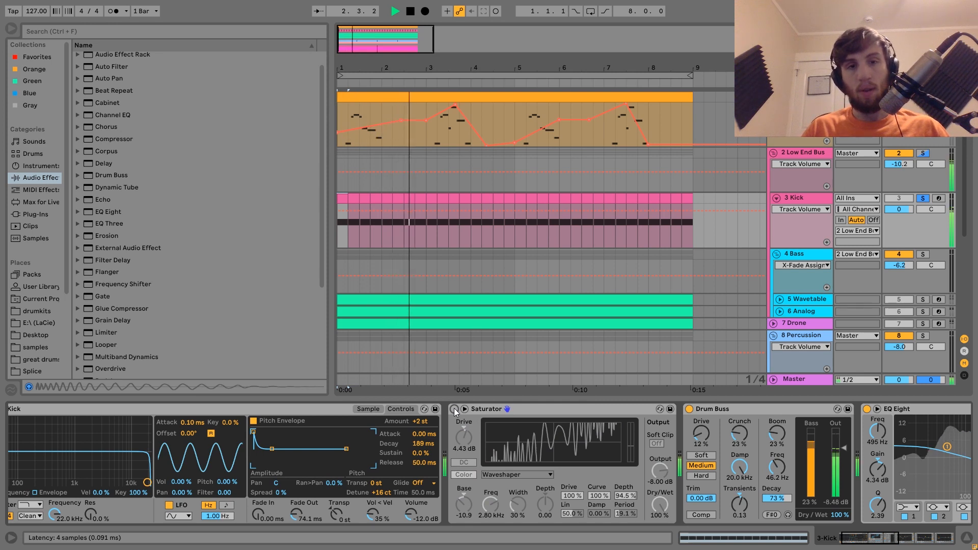
click(454, 410)
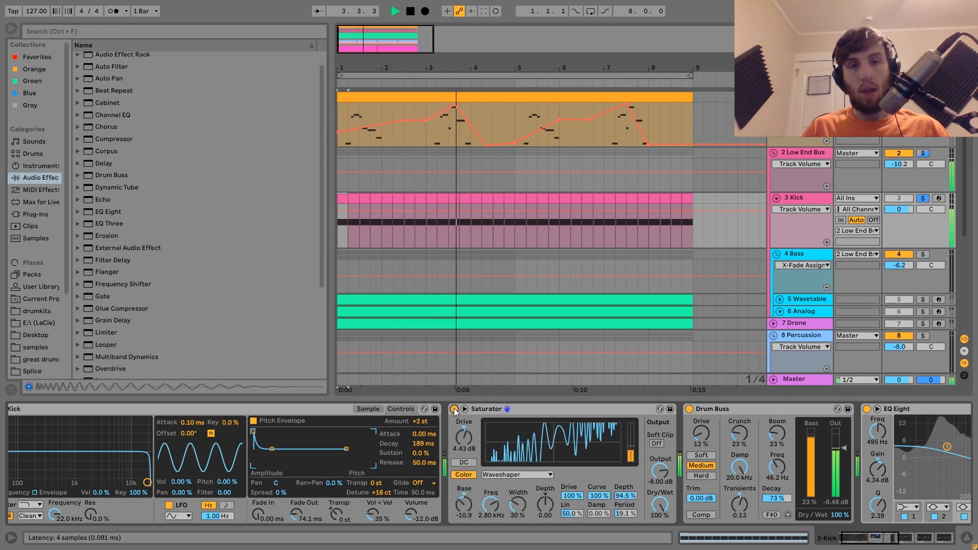
key(space)
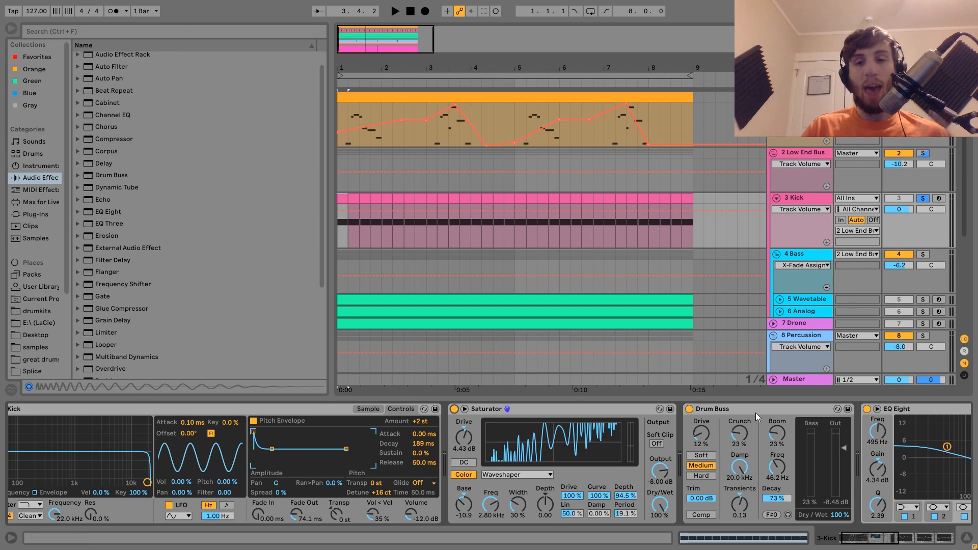
Audition the kick with its Drum Buss bypassed and with it enabled.
scroll(714, 432, right, 5)
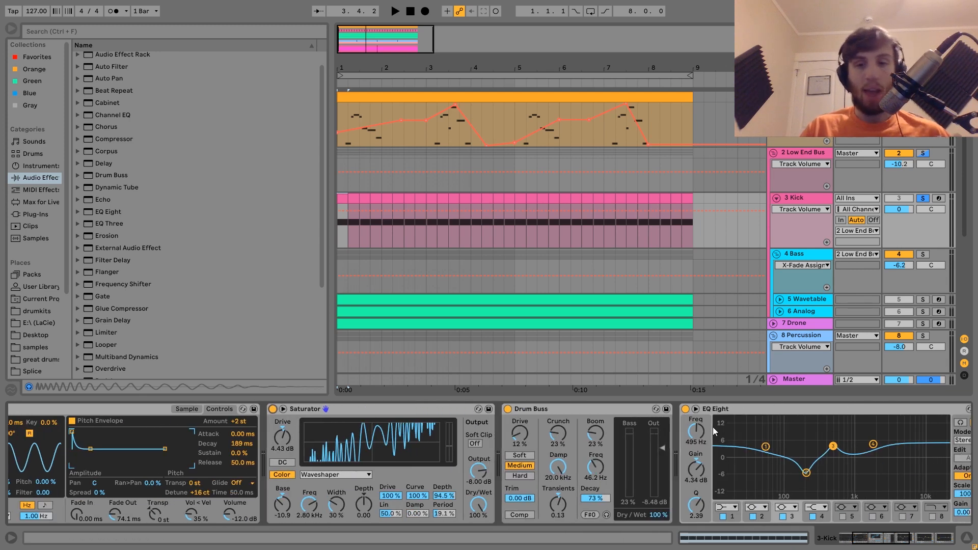
click(463, 412)
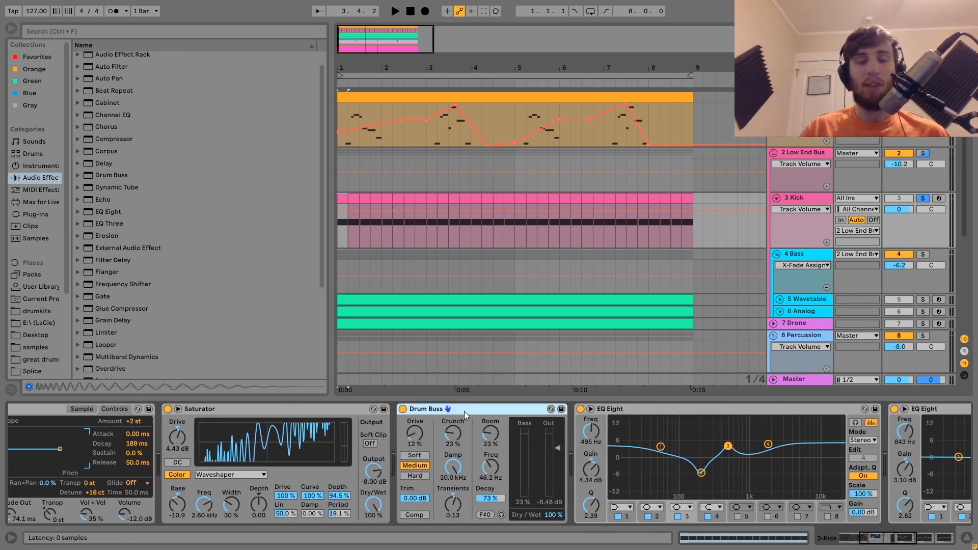
click(402, 409)
key(space)
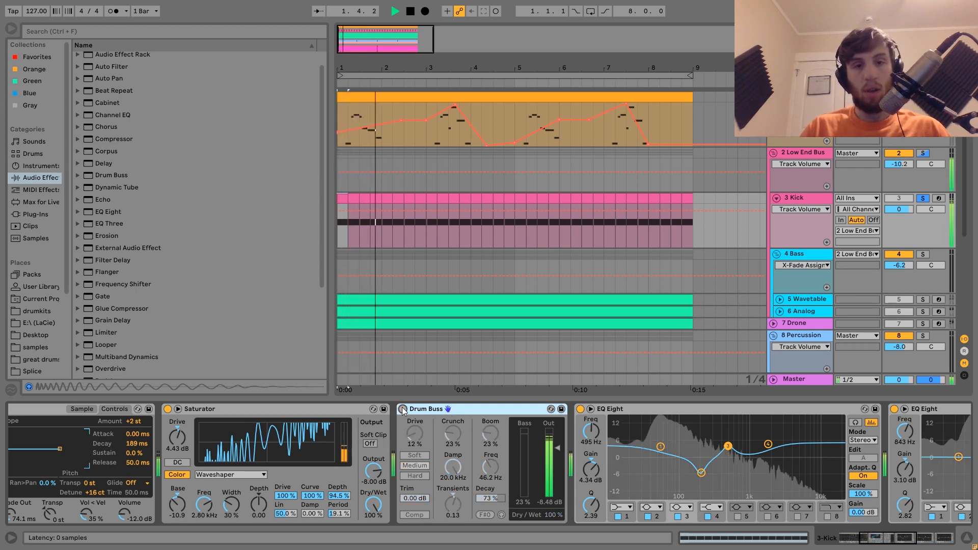
click(402, 409)
key(space)
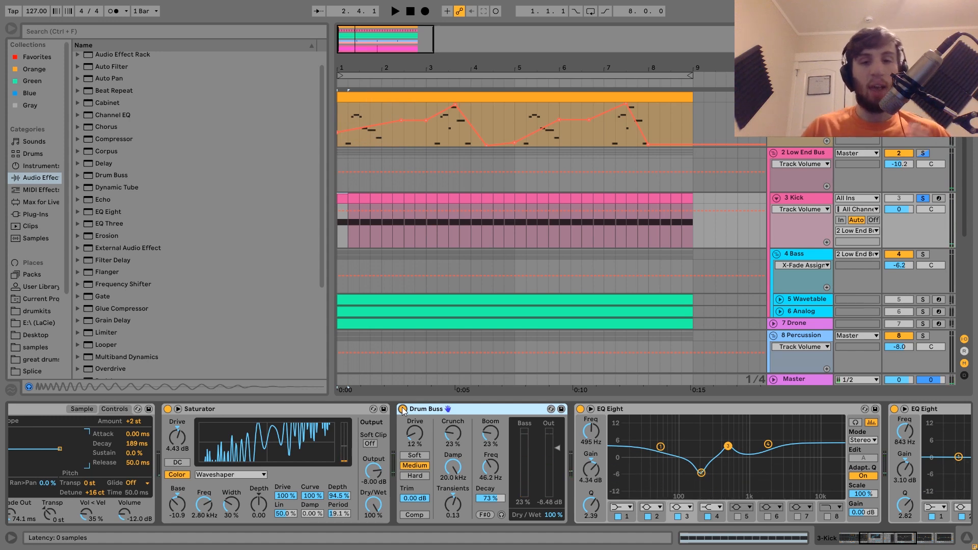
Review the kick's three EQ Eights and compare the sound with the first two bypassed and enabled.
scroll(420, 419, right, 15)
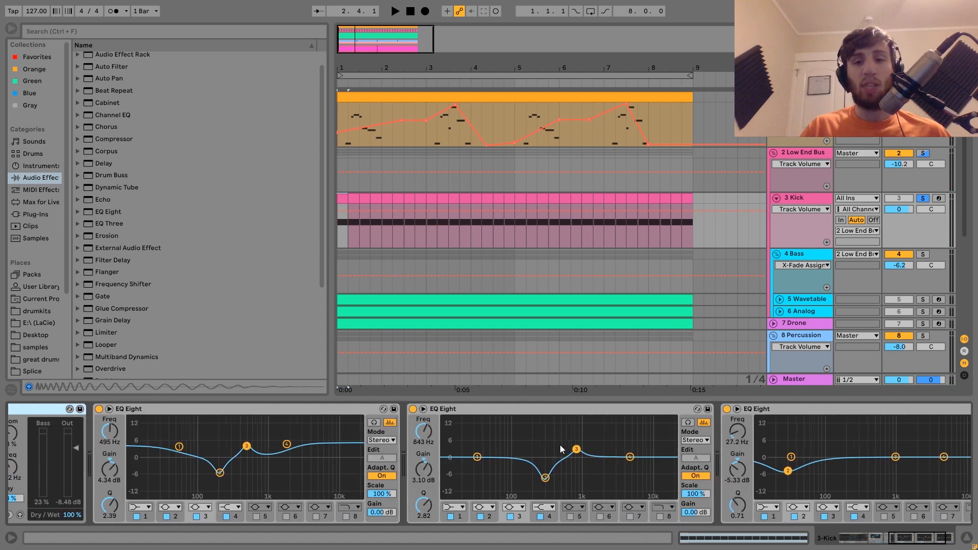
scroll(561, 449, left, 2)
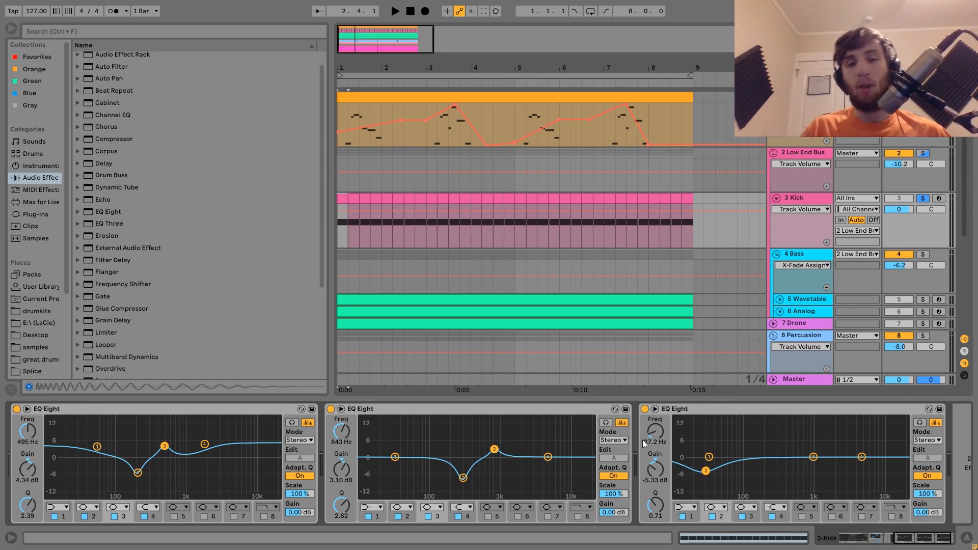
scroll(467, 490, left, 12)
scroll(466, 489, right, 13)
scroll(466, 490, left, 1)
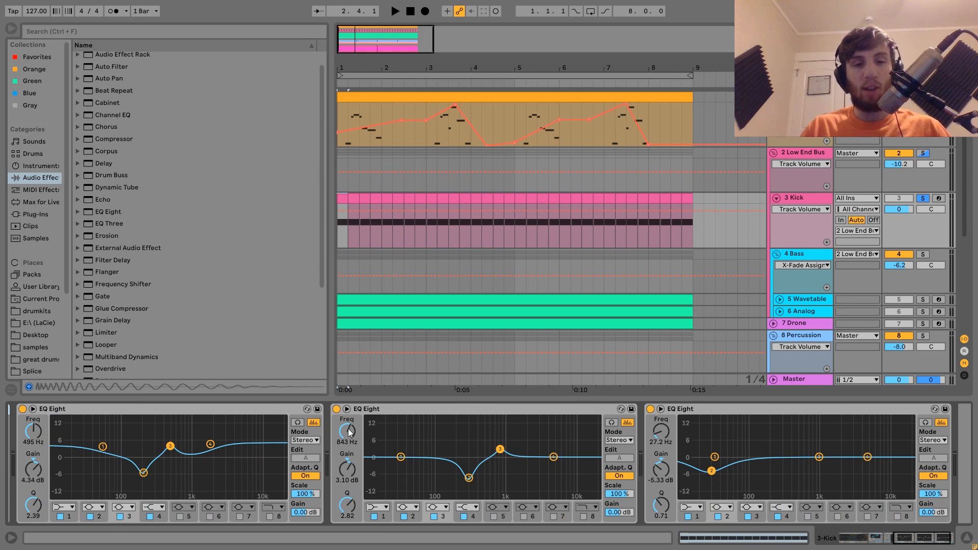
click(336, 409)
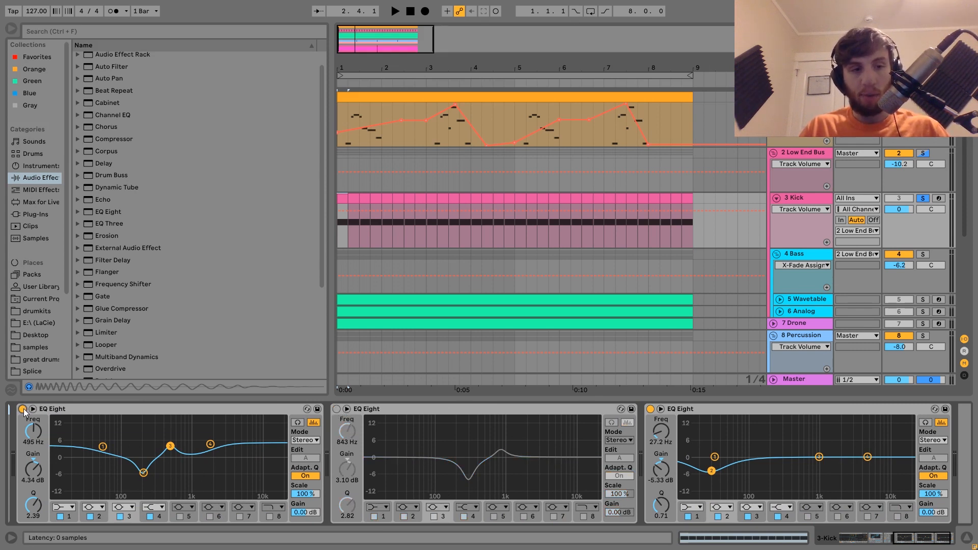
click(22, 409)
key(space)
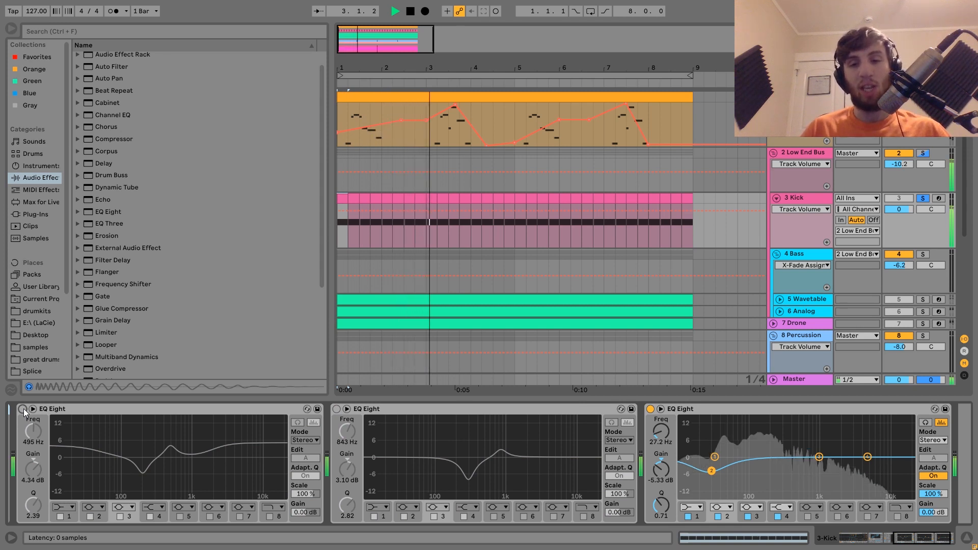
click(22, 408)
click(336, 409)
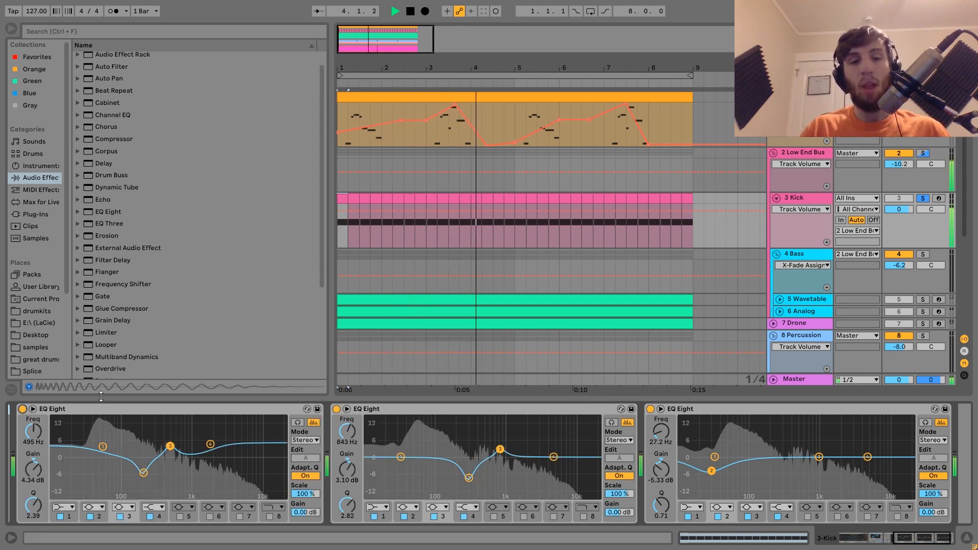
key(space)
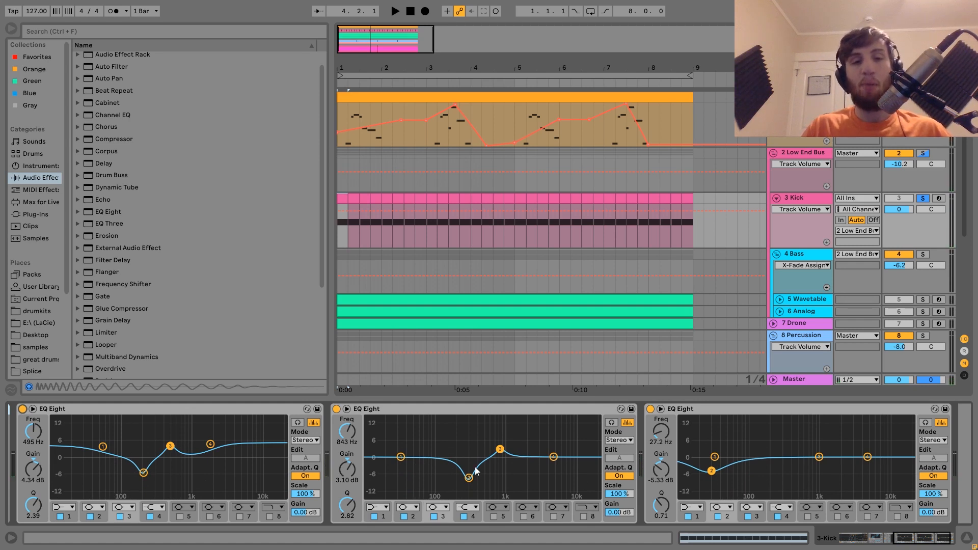
Try boosting the third band of the kick's first EQ Eight to 12.5 dB at 474 Hz during playback, and undo the change.
key(space)
drag(171, 446, 169, 425)
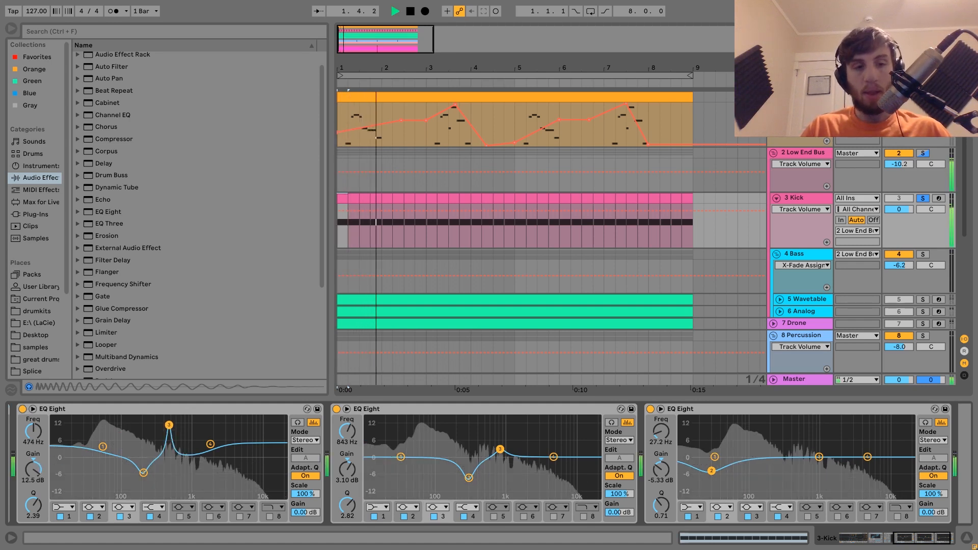
key(space)
key(ctrl+z)
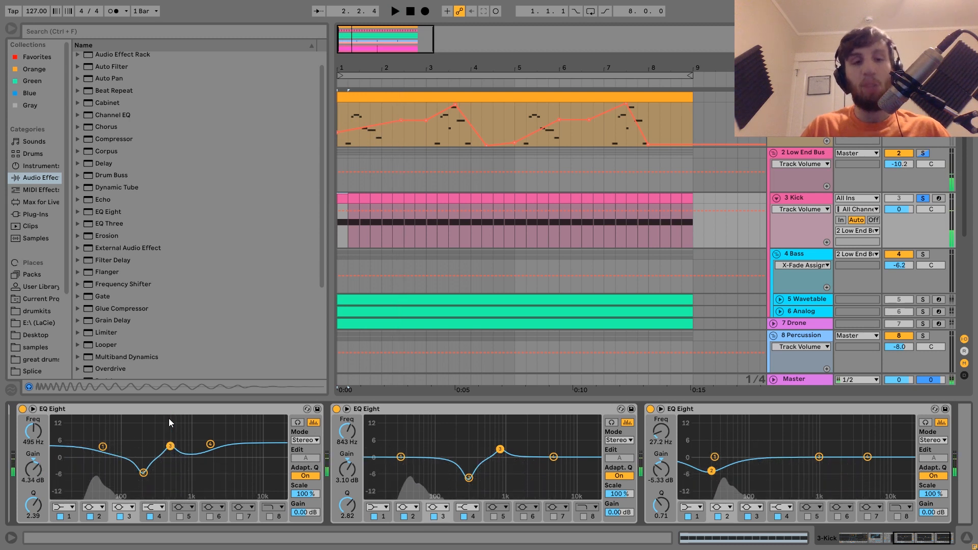
Compare the kick with its third EQ Eight bypassed and enabled, and temporarily solo the Bass group alongside the kick.
click(210, 445)
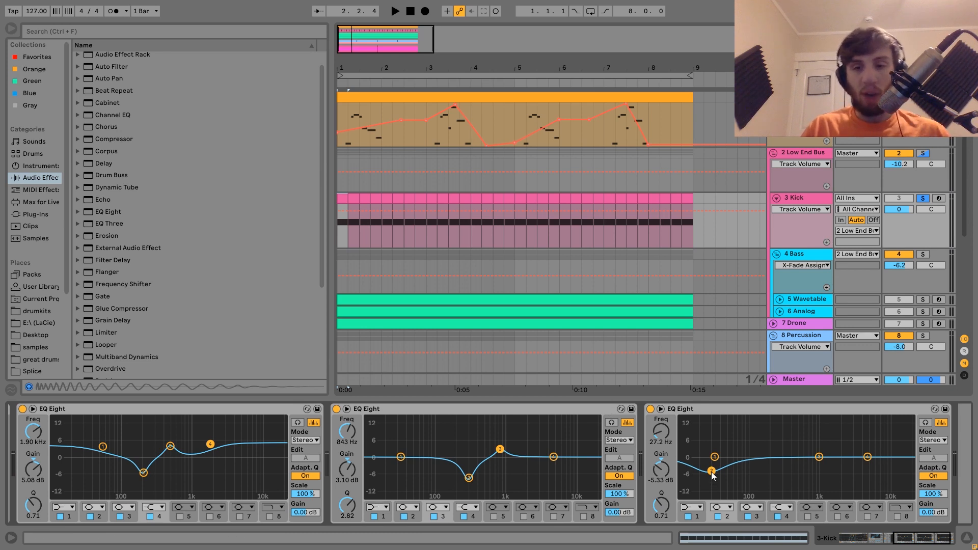
key(space)
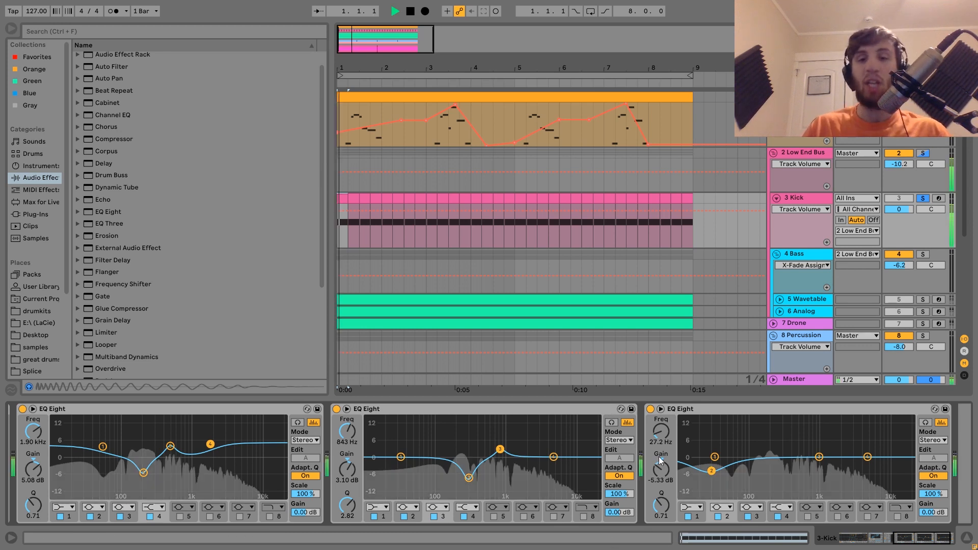
click(650, 409)
click(650, 409)
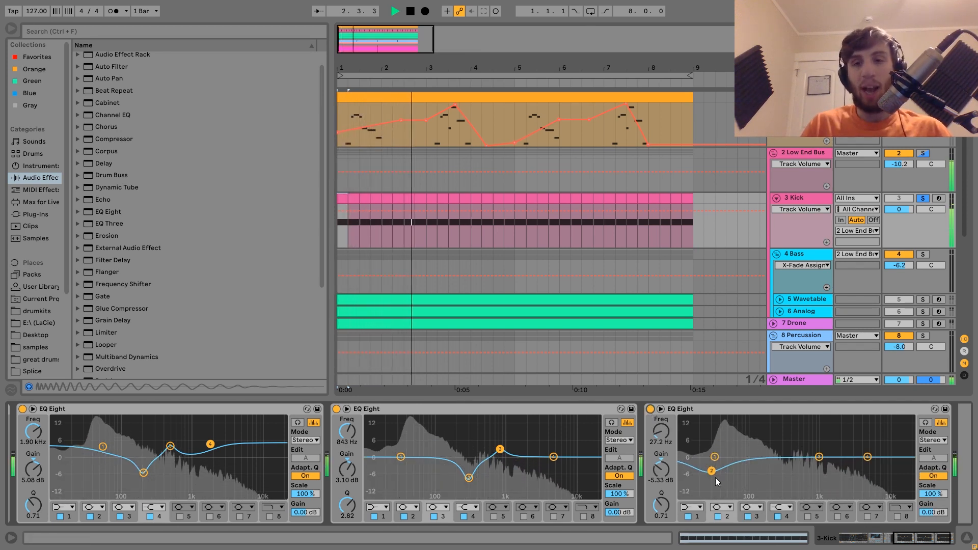
ctrl+click(922, 254)
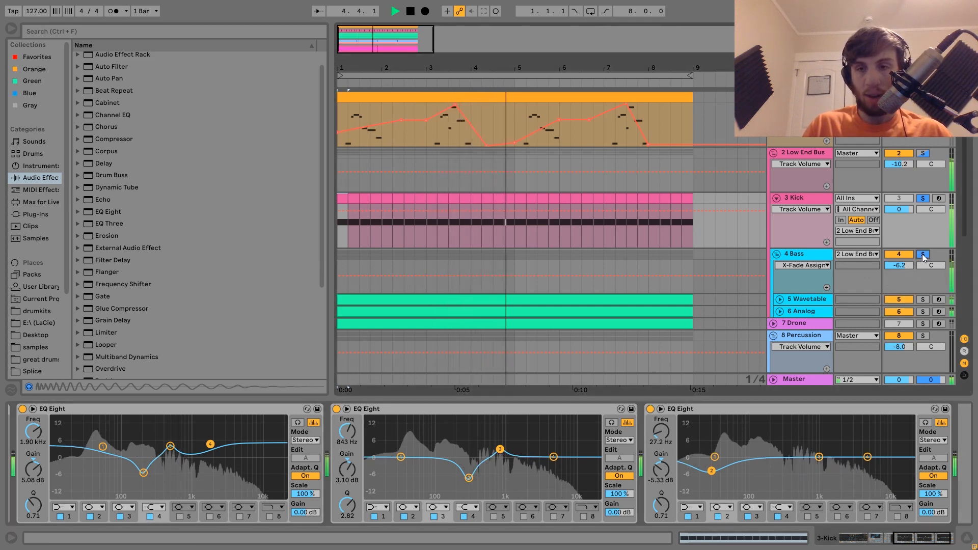
click(922, 255)
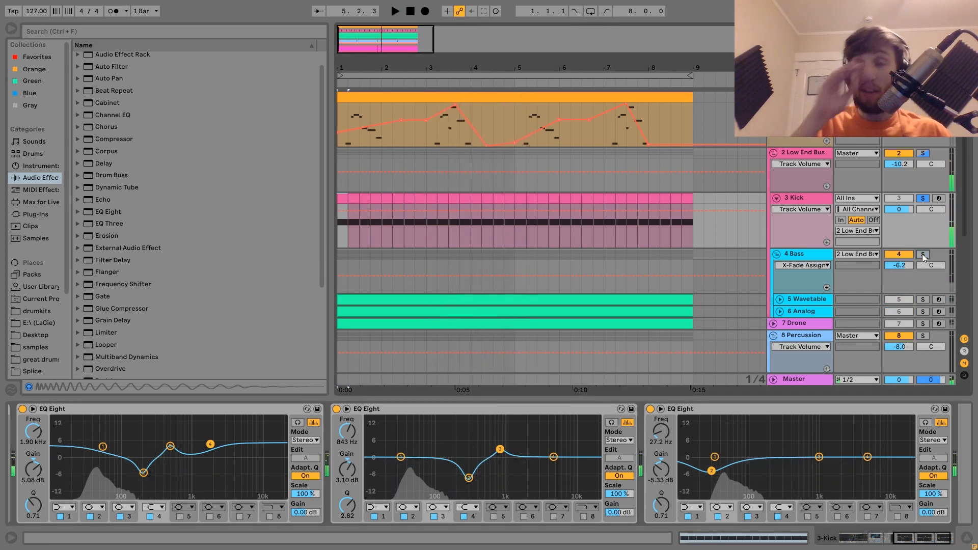
Play the soloed Bass group and unfold its Wavetable and Analog tracks to show their note patterns.
click(800, 256)
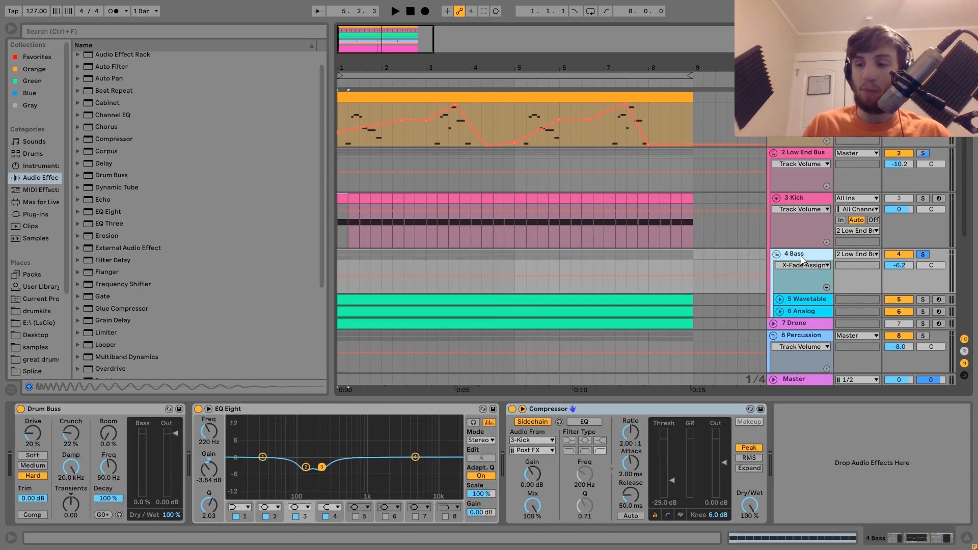
key(space)
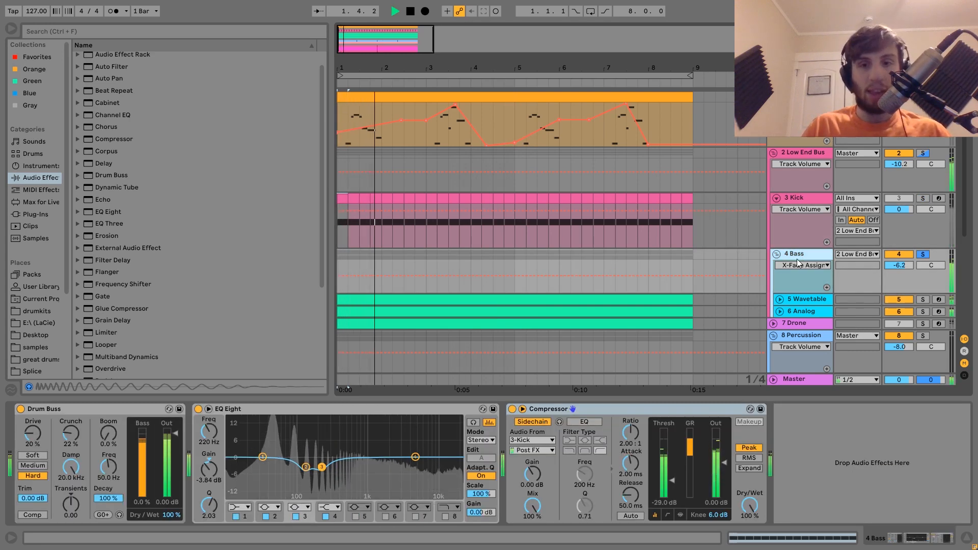
scroll(726, 298, down, 3)
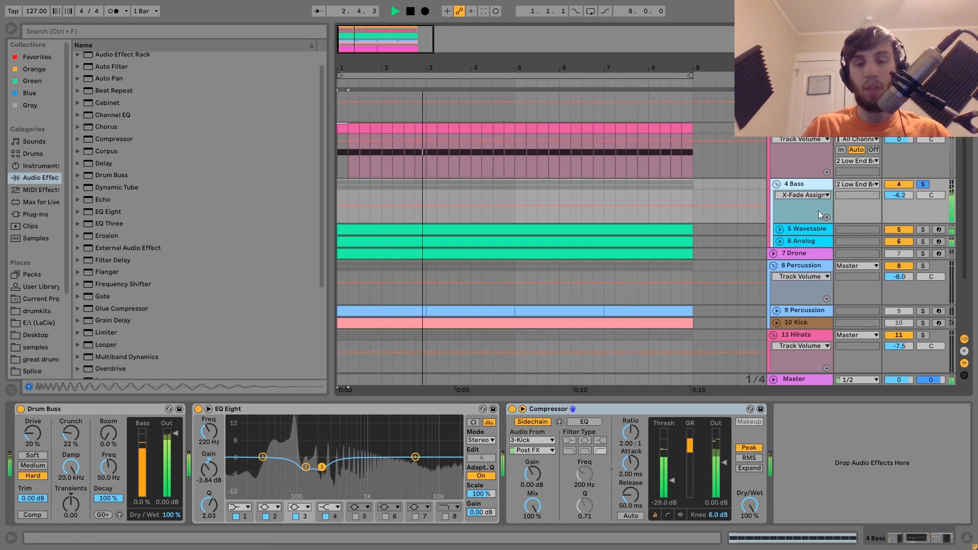
click(779, 228)
click(781, 276)
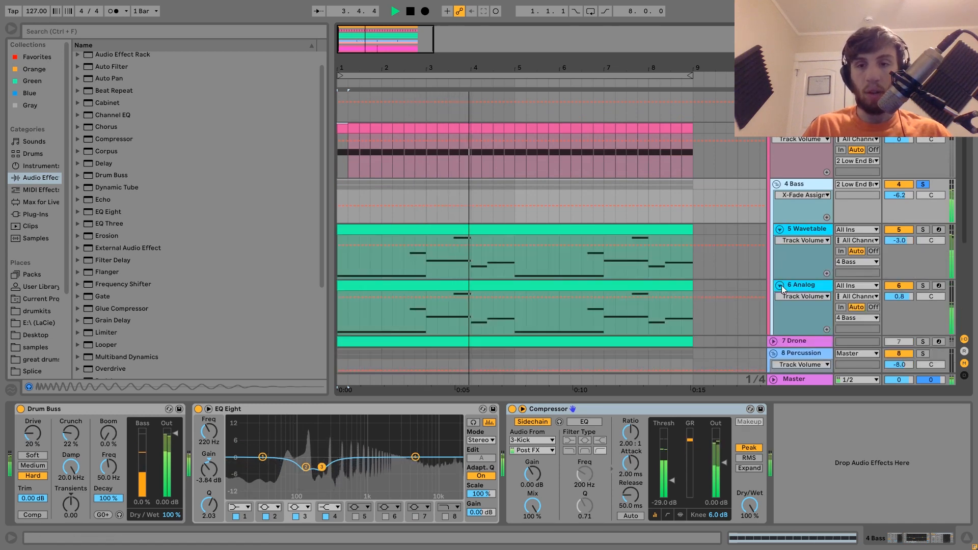
scroll(781, 285, down, 1)
key(space)
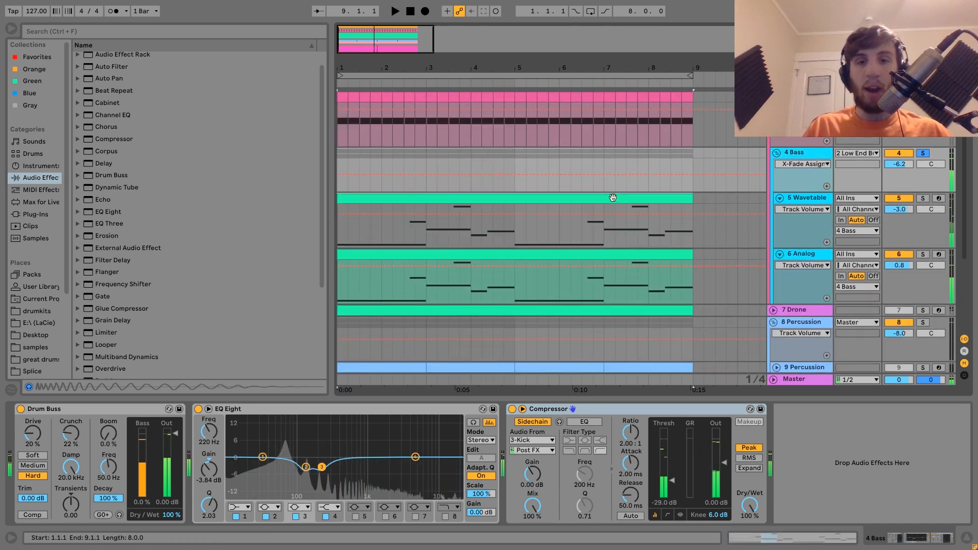
Open the Wavetable bass clip and examine its notes, selecting the first long note and the two notes in bar 4.
double_click(613, 199)
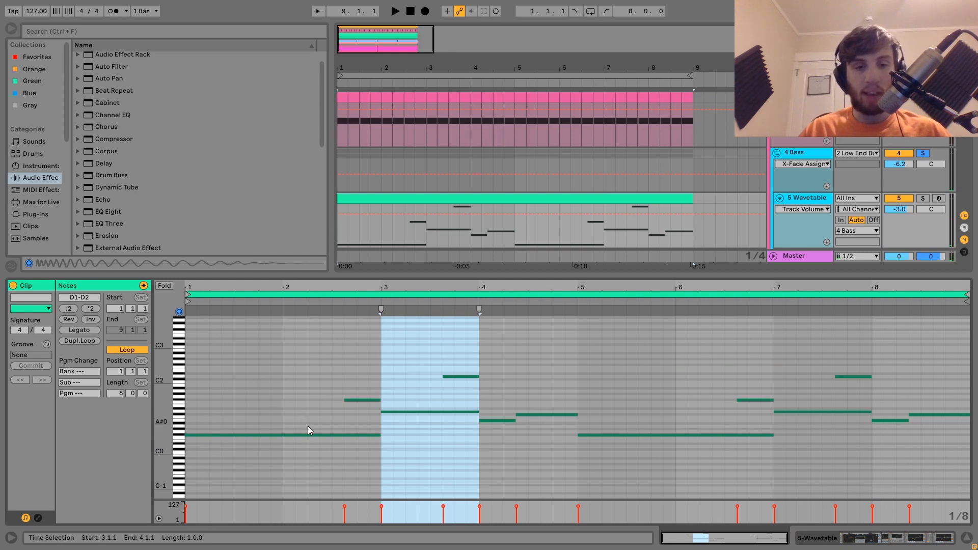
click(266, 435)
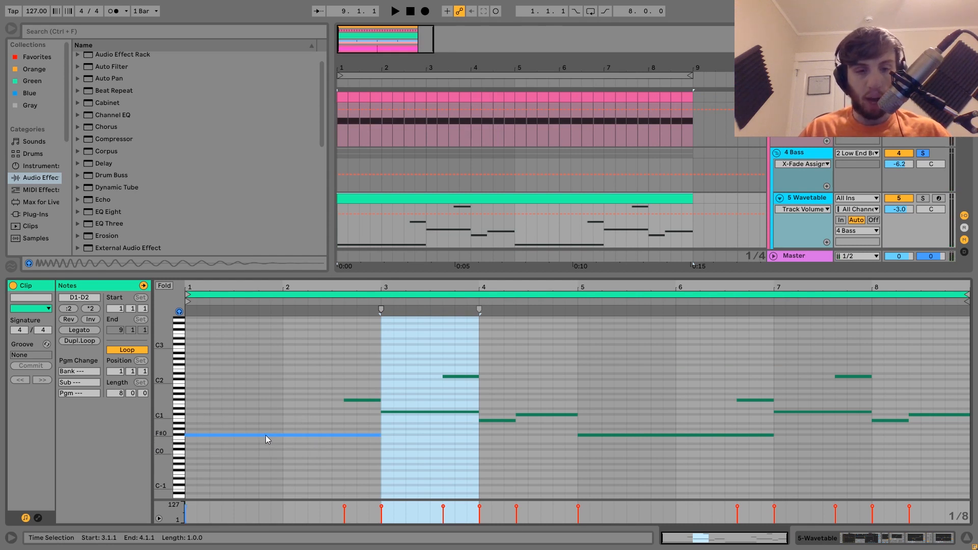
click(489, 442)
drag(486, 442, 540, 384)
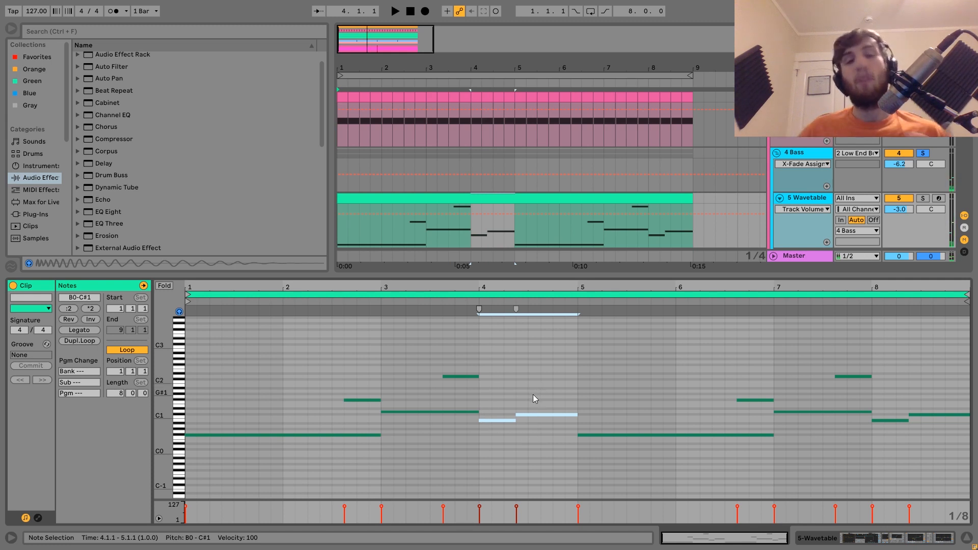
Audition the bass within the low end mix, solo the Wavetable track and show its device chain.
click(325, 301)
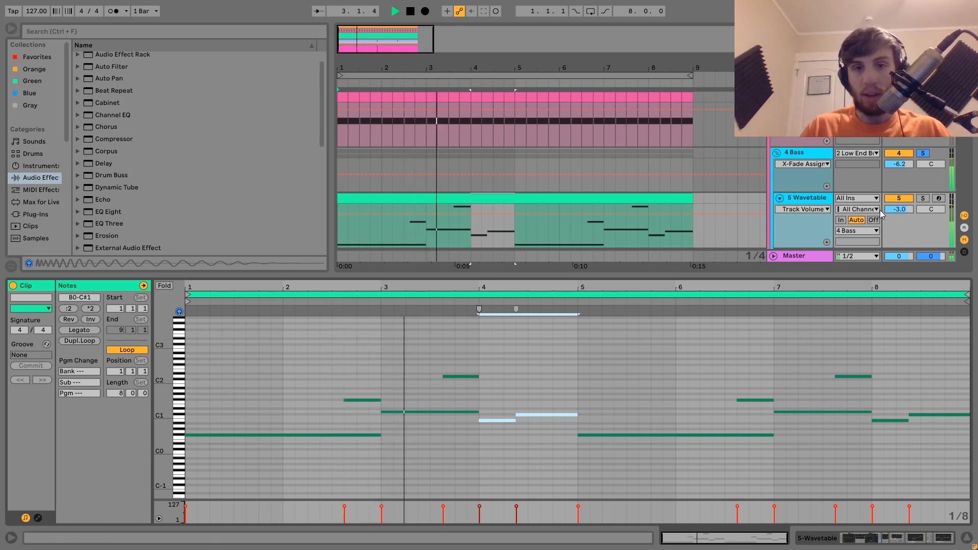
click(915, 200)
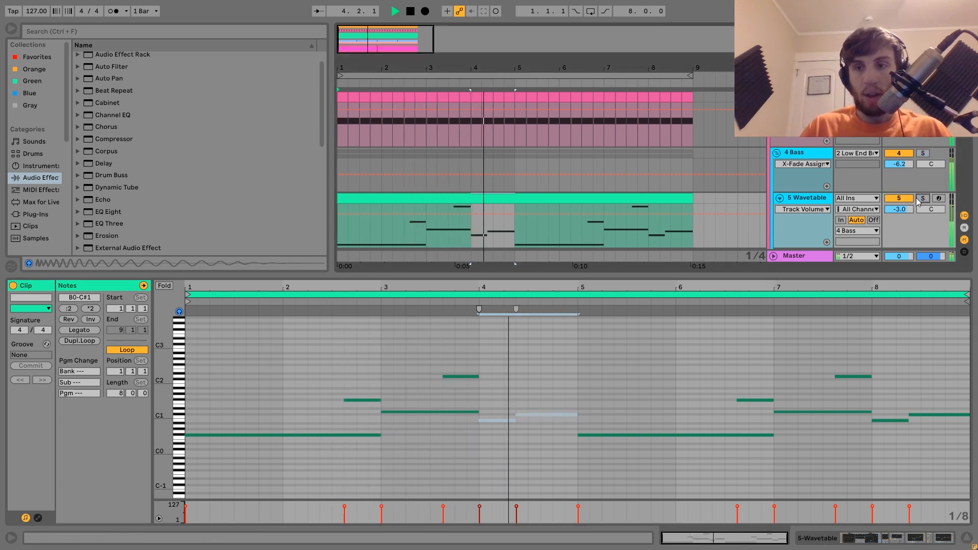
click(920, 199)
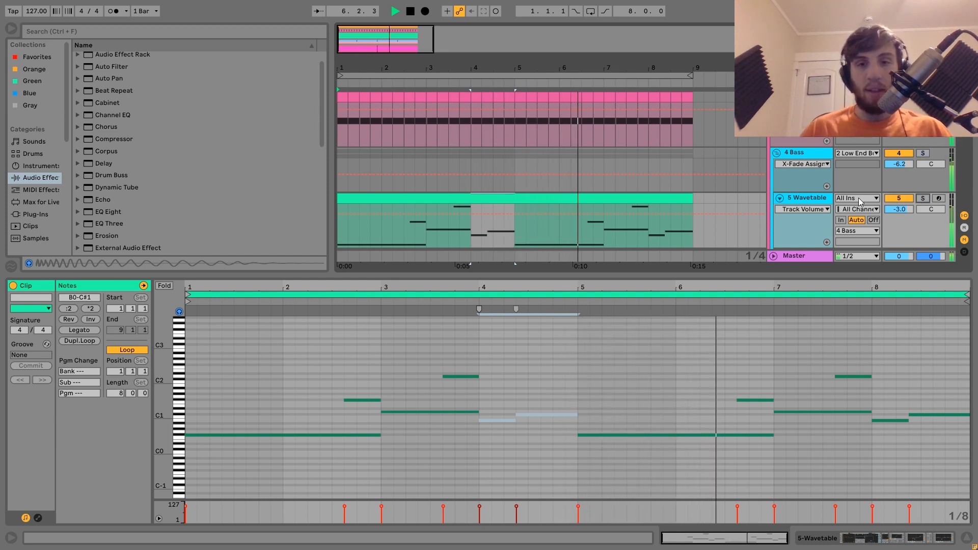
click(922, 199)
click(817, 202)
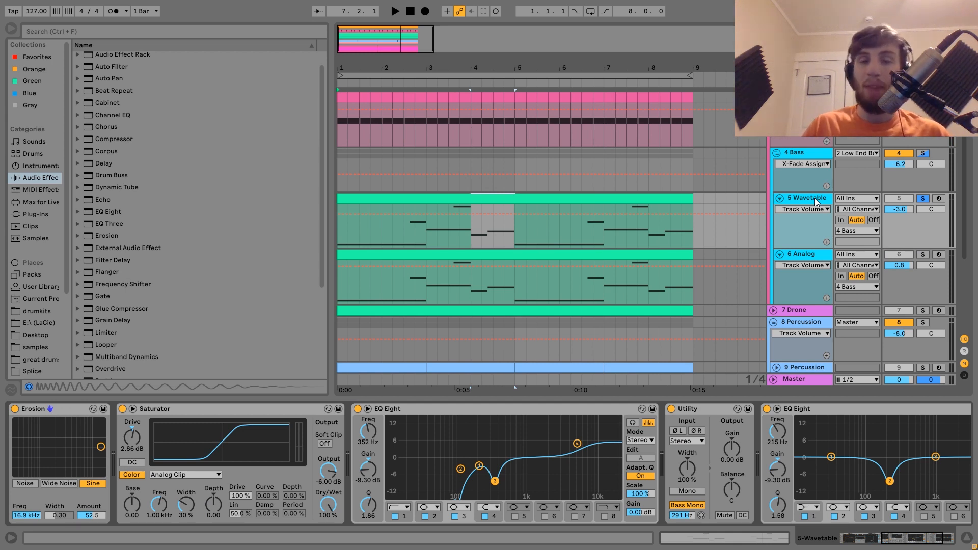
Audition the soloed Wavetable bass and review its instrument's second oscillator, mono, glide and unison settings.
key(space)
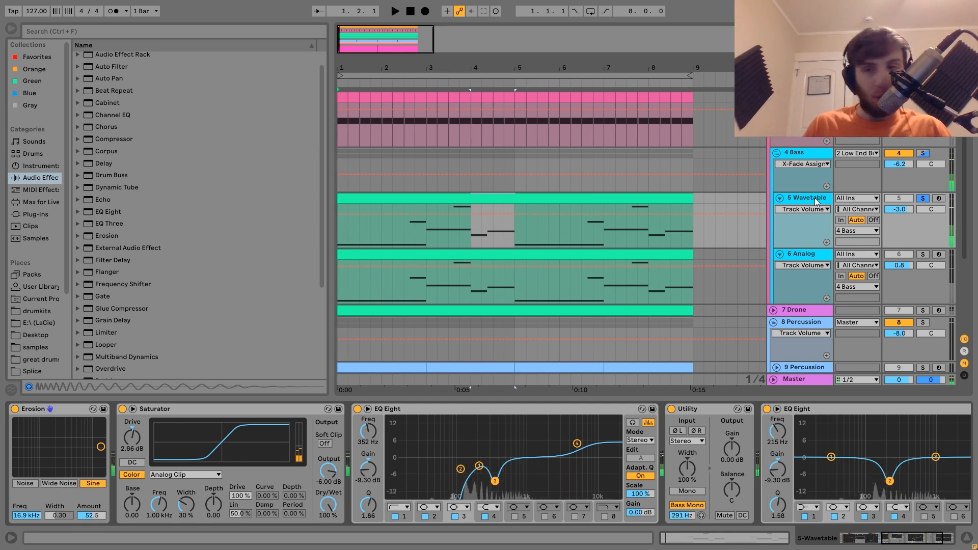
key(space)
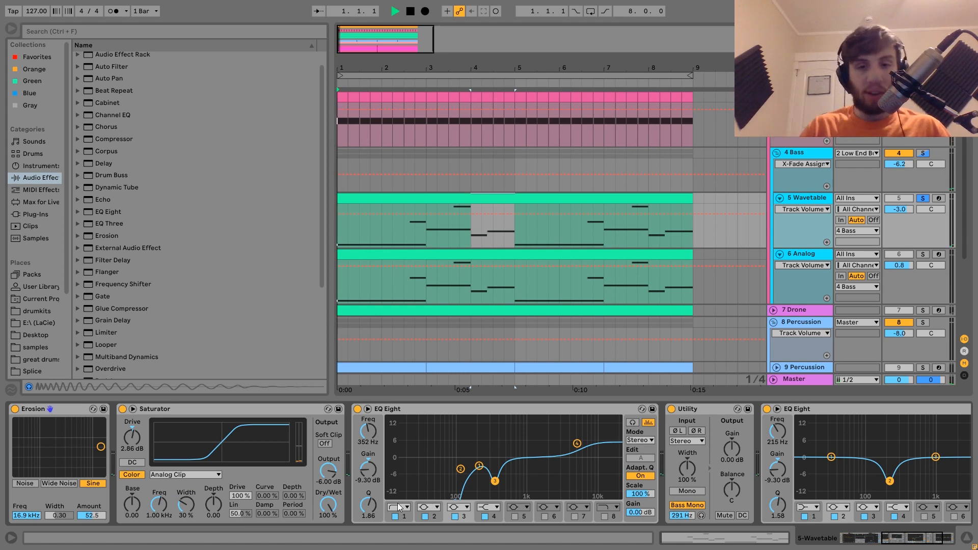
scroll(392, 487, up, 5)
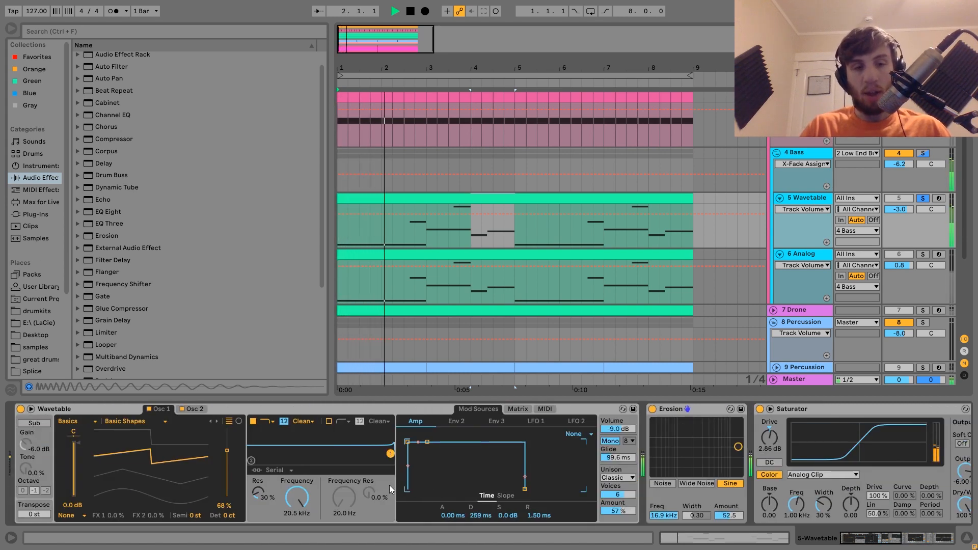
key(space)
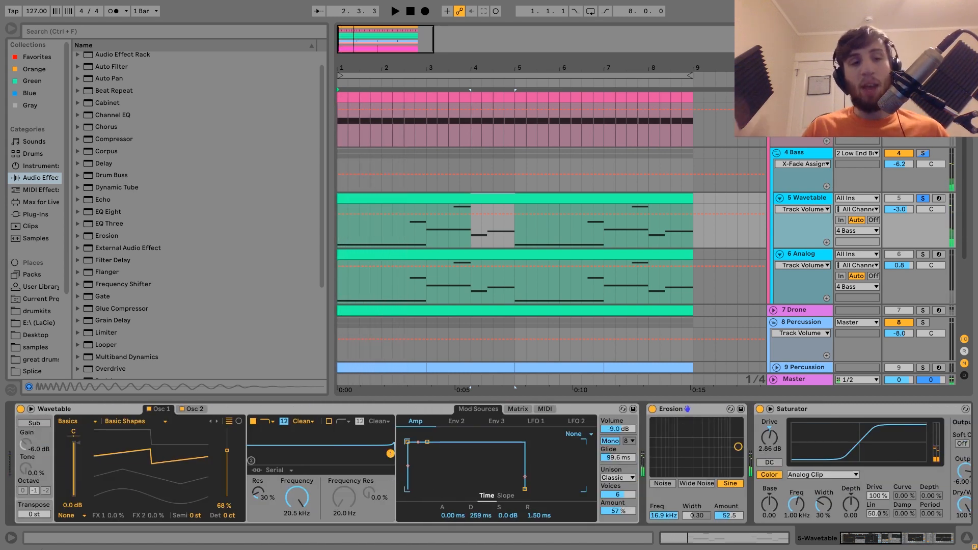
click(193, 411)
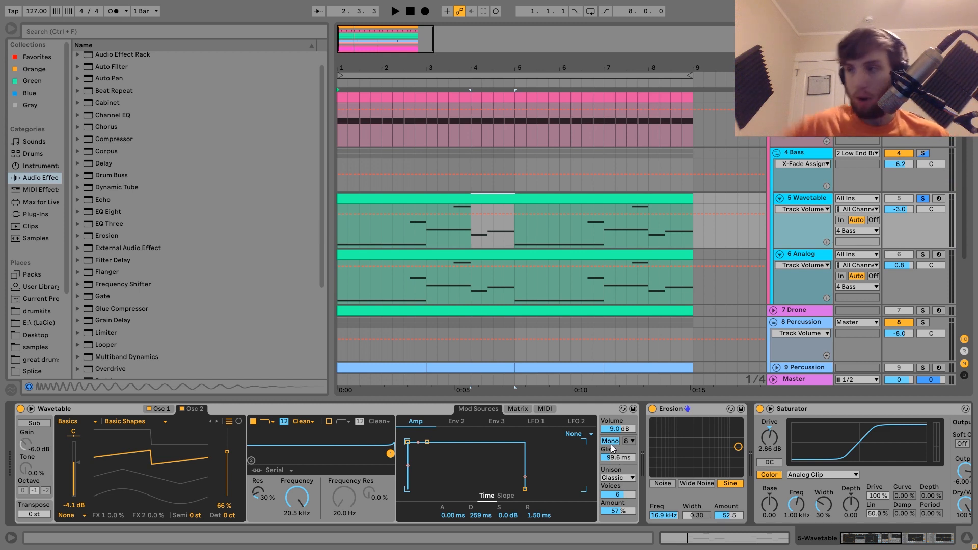
key(space)
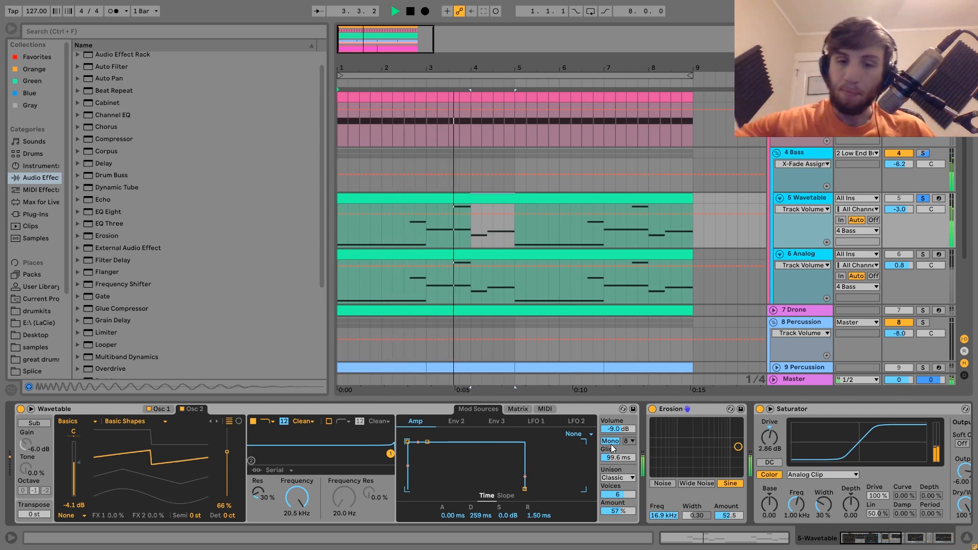
key(space)
Compare the Wavetable bass with its Erosion effect bypassed and enabled during playback.
scroll(613, 447, right, 4)
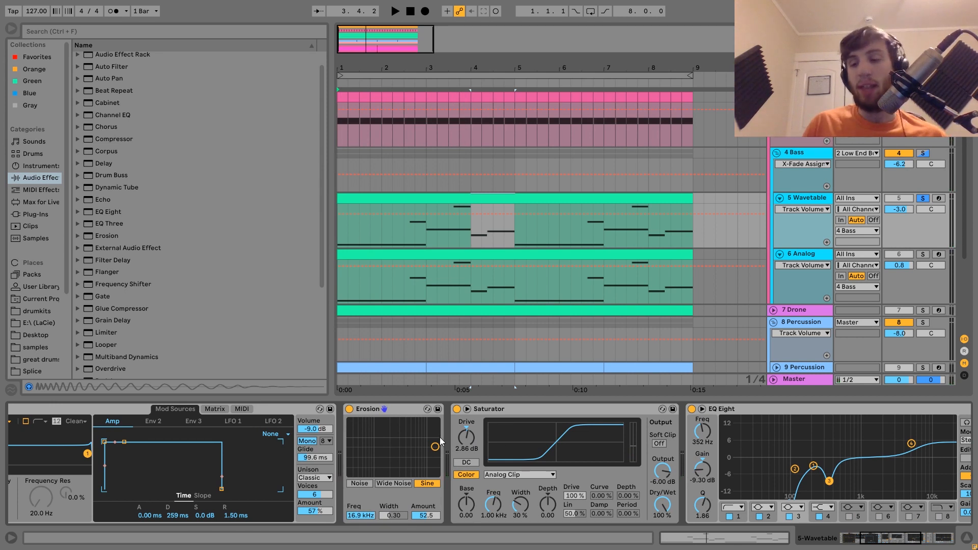
click(349, 409)
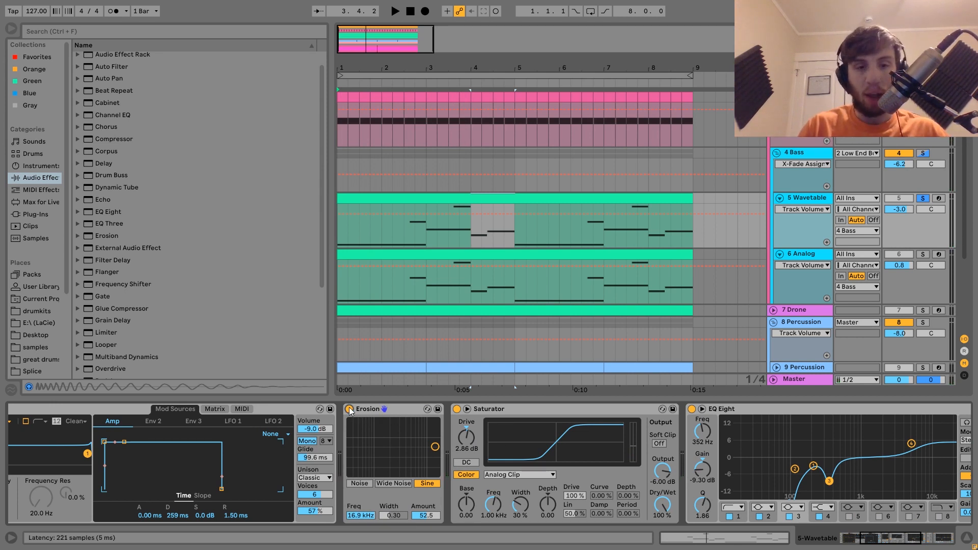
key(space)
click(349, 409)
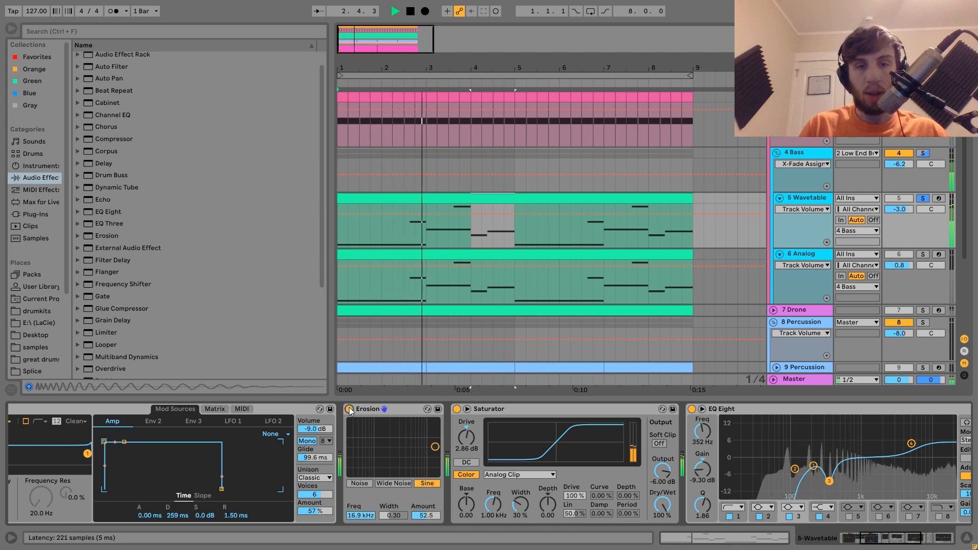
key(space)
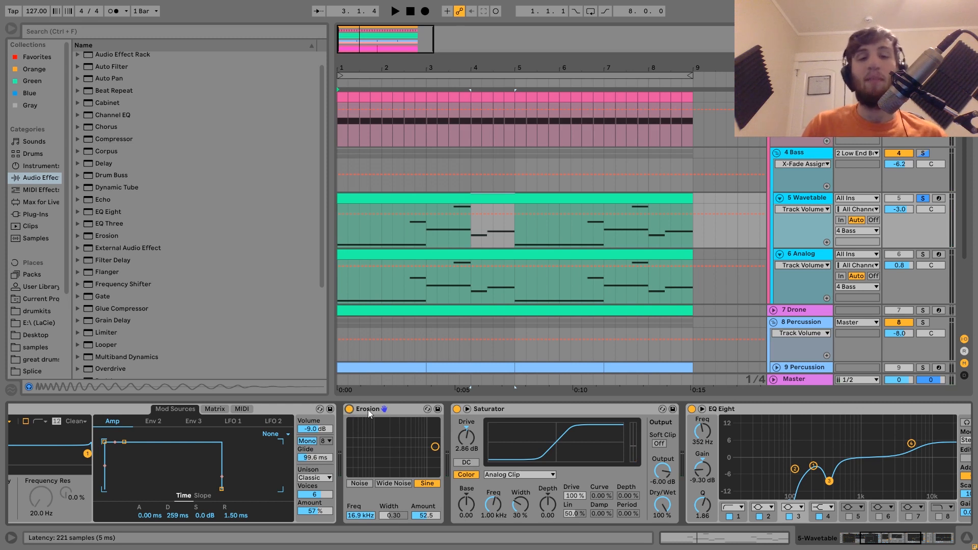
Compare the Wavetable bass with its Saturator bypassed and enabled during playback.
scroll(368, 410, right, 5)
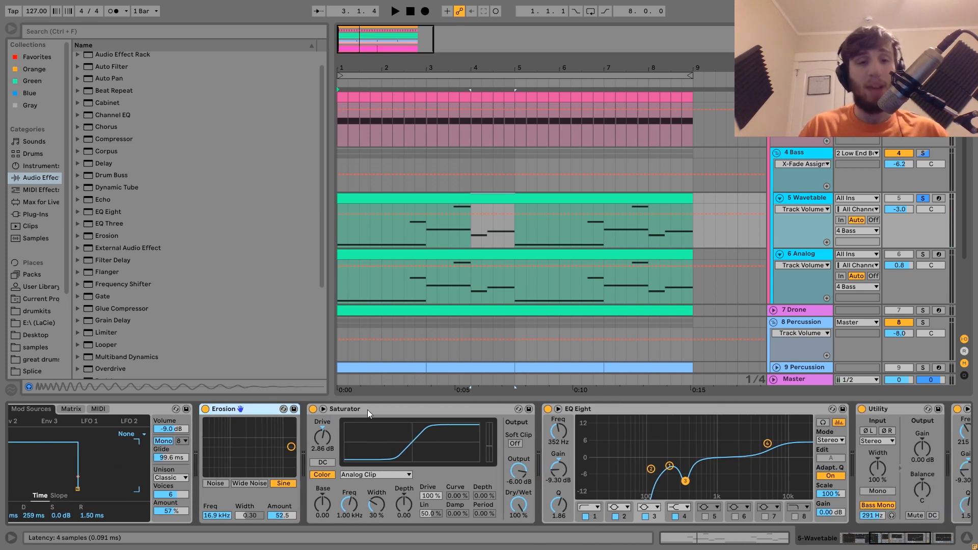
click(338, 409)
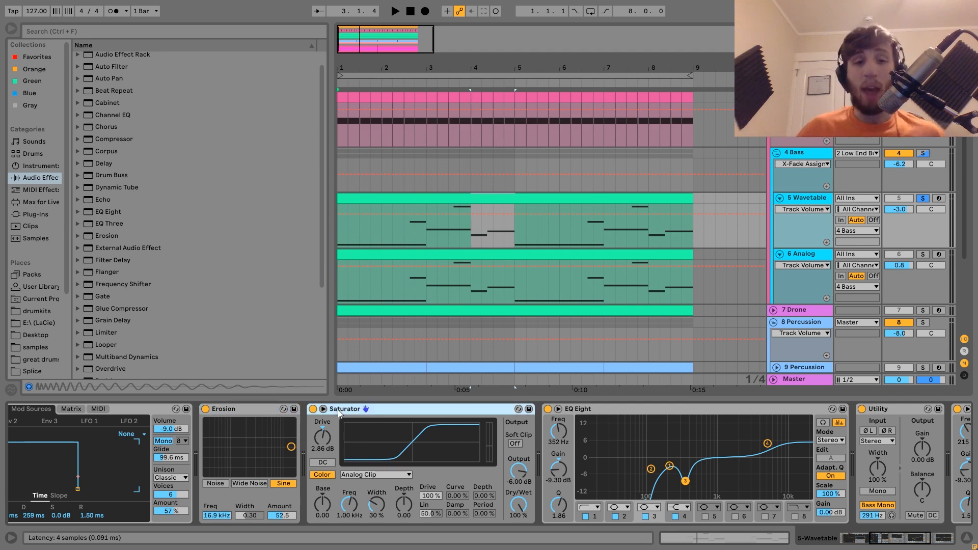
click(313, 409)
key(space)
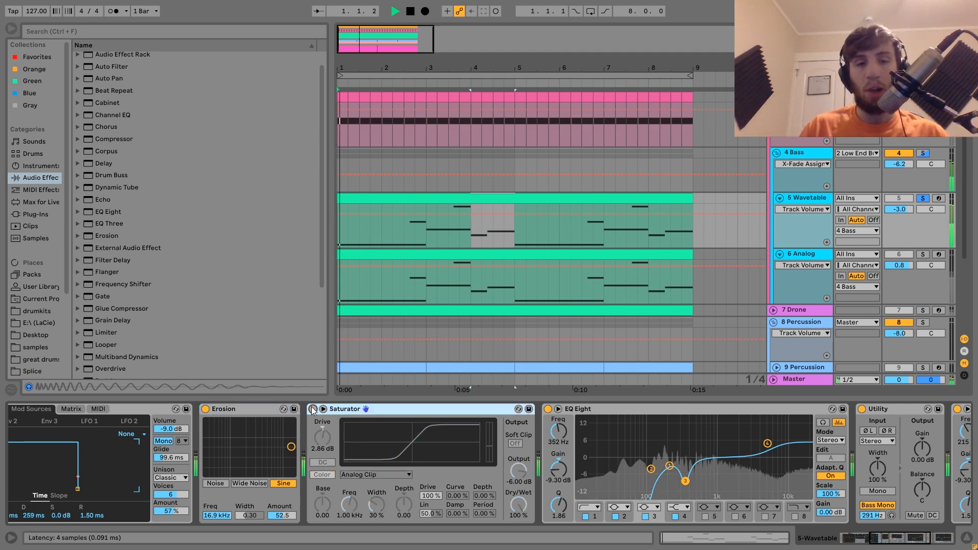
click(313, 409)
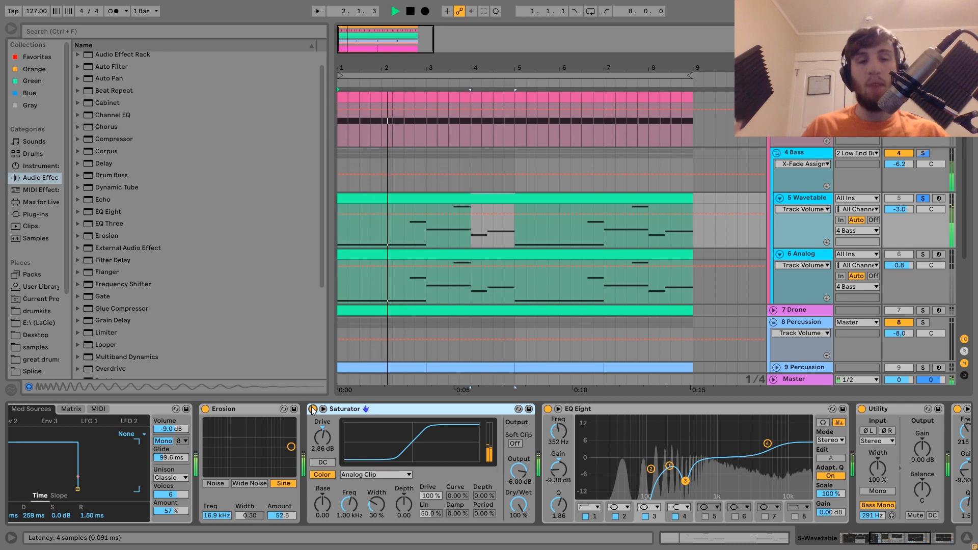
key(space)
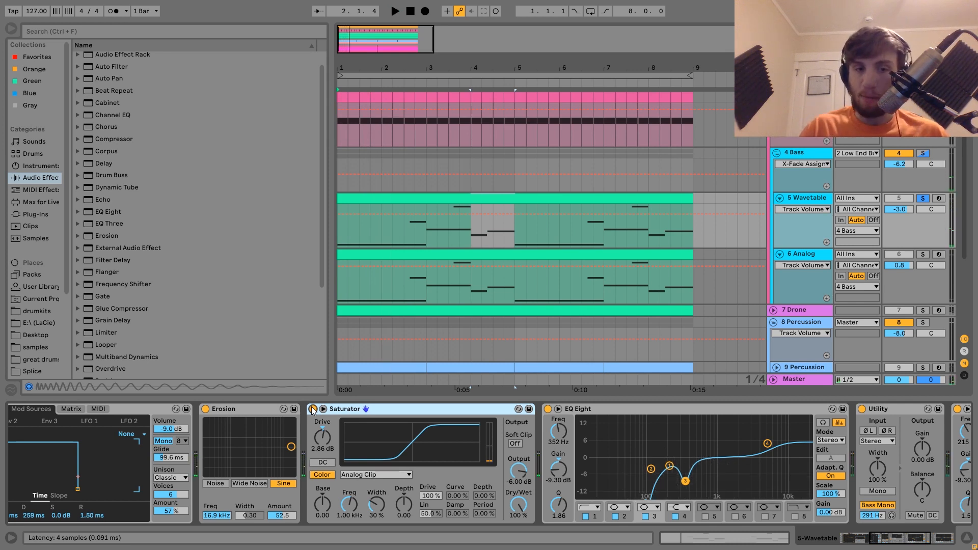
Review the first EQ Eight on the Wavetable bass while auditioning the opening bars.
scroll(312, 410, right, 6)
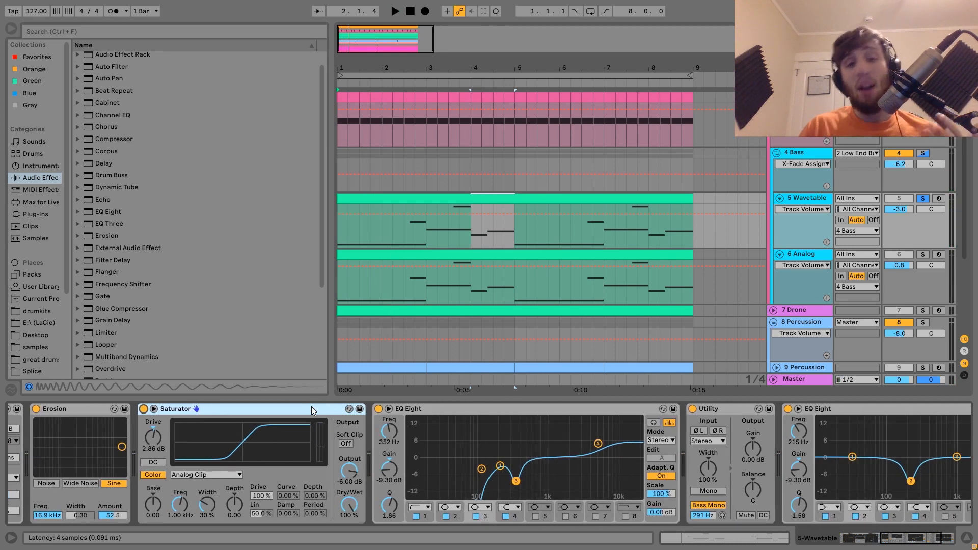
scroll(311, 406, right, 1)
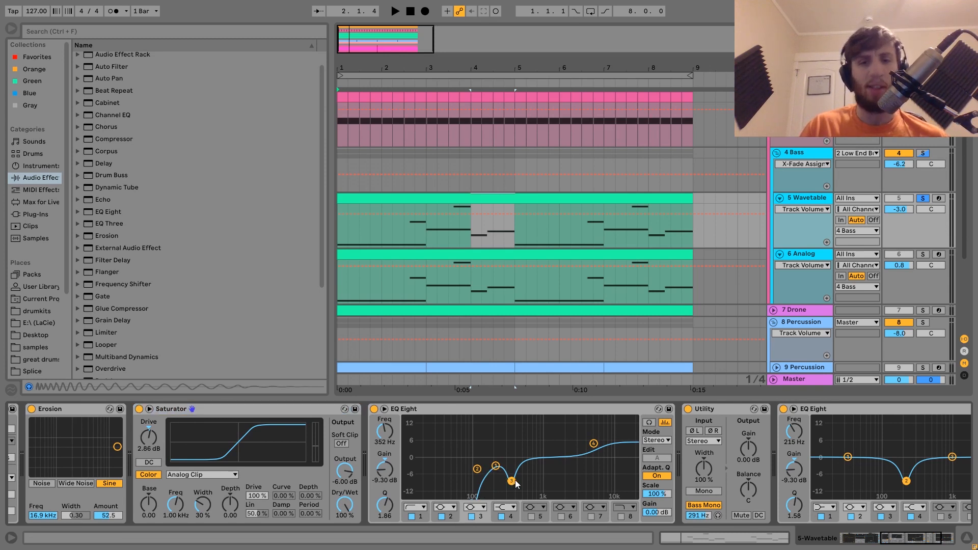
scroll(515, 480, right, 2)
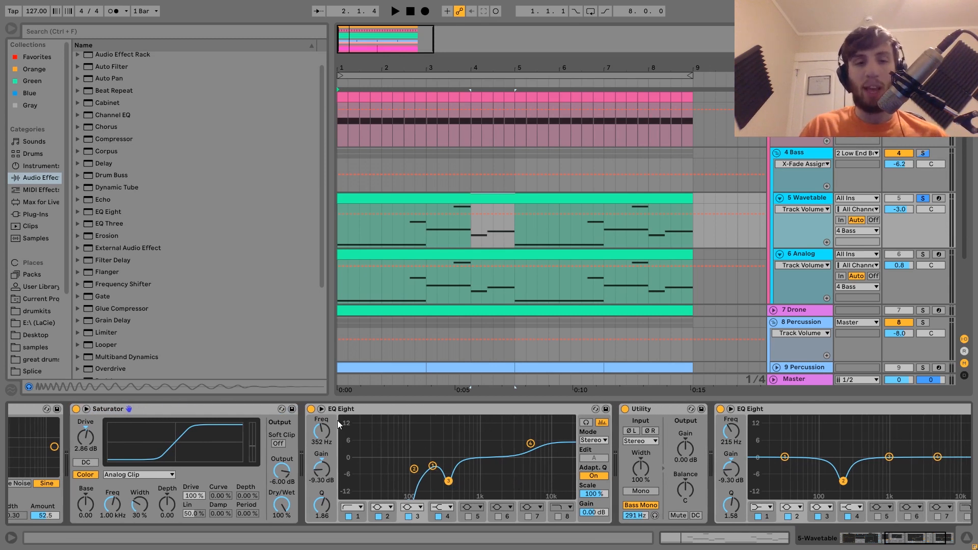
key(space)
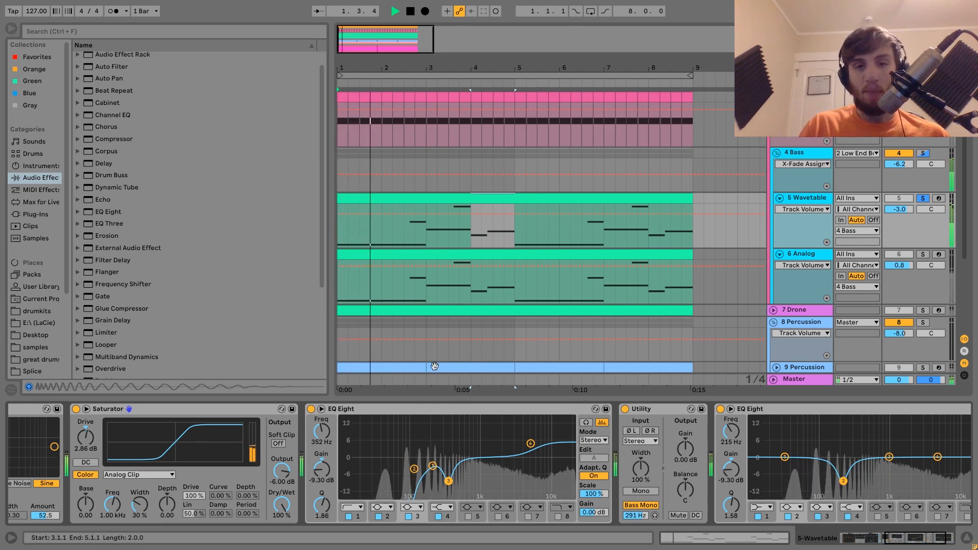
click(372, 370)
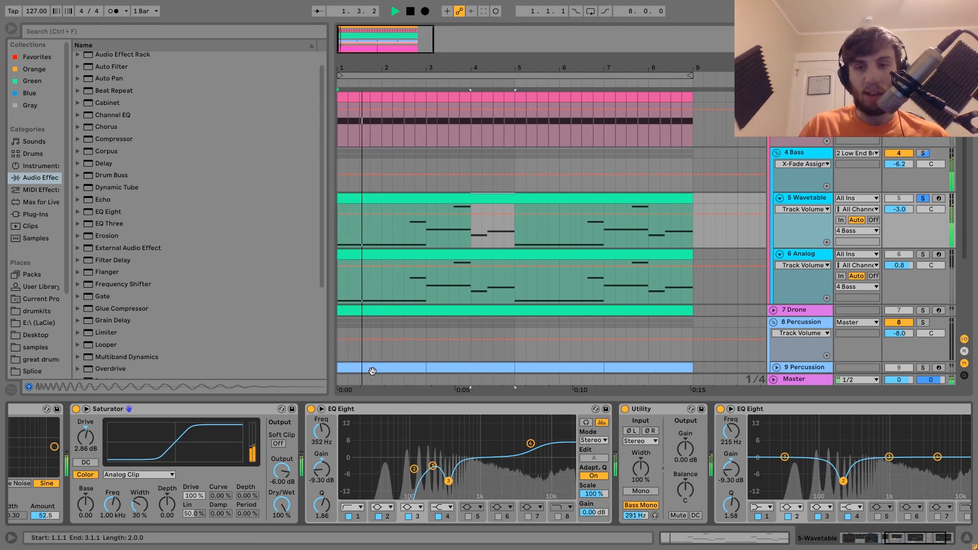
key(space)
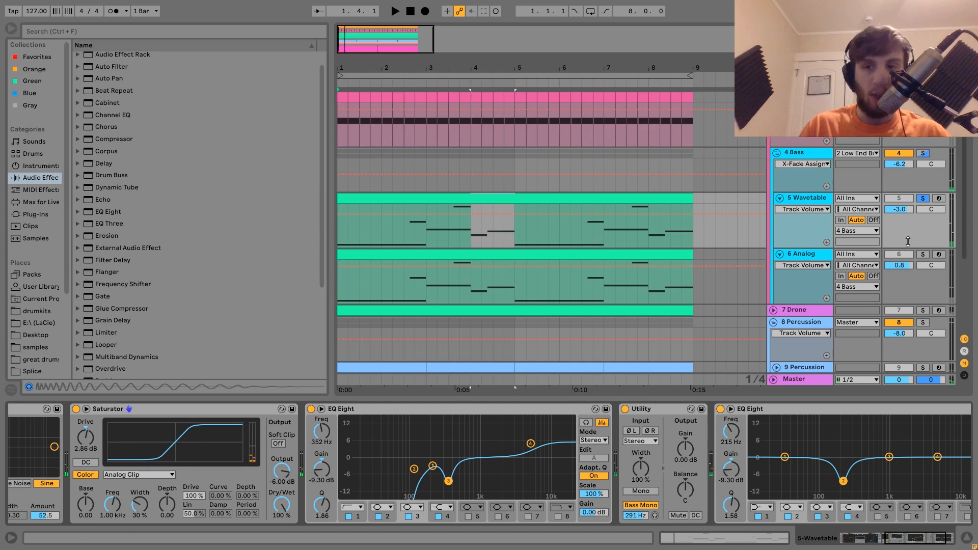
Compare the Analog bass layer with the Wavetable layer in solo, and examine the Wavetable track's Utility Bass Mono setting.
key(space)
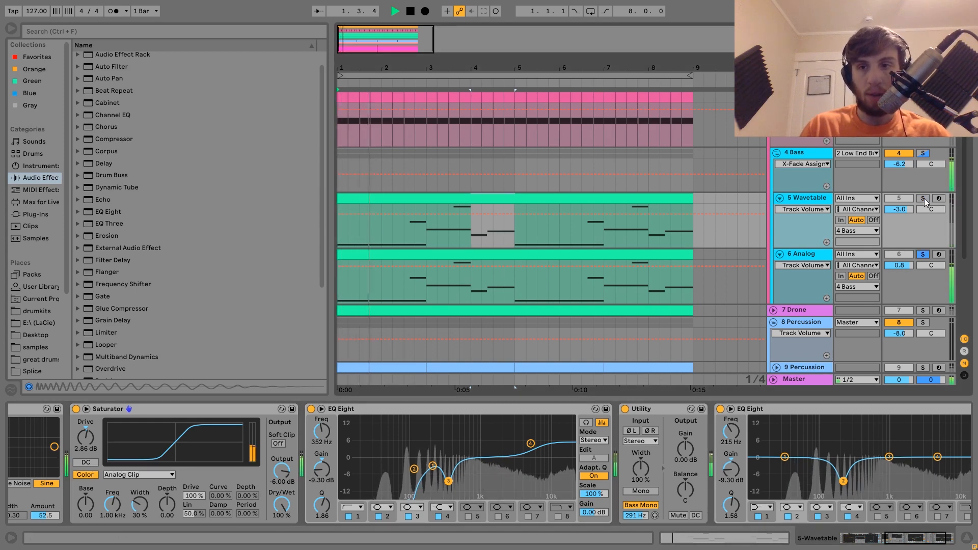
scroll(452, 478, right, 3)
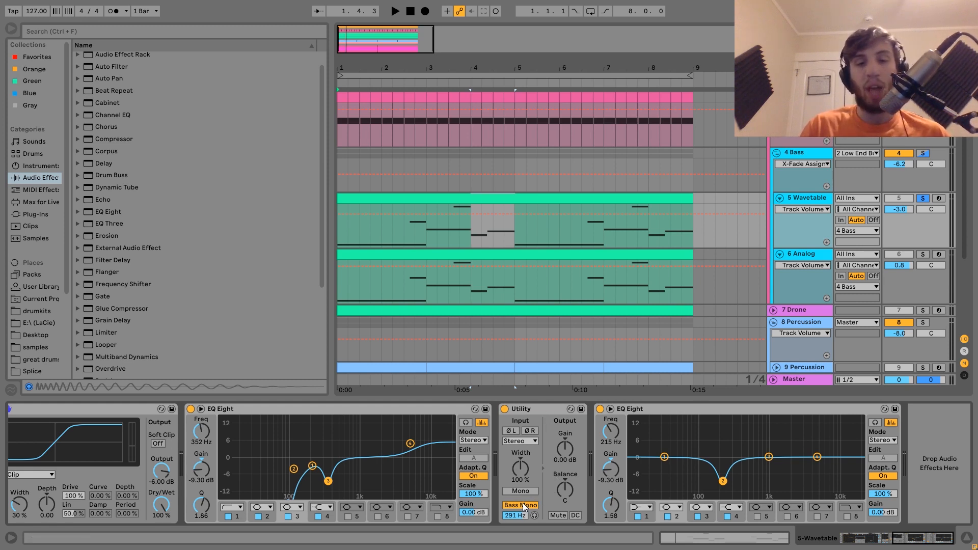
Compare the Wavetable bass with its Utility effect bypassed and enabled during playback.
key(space)
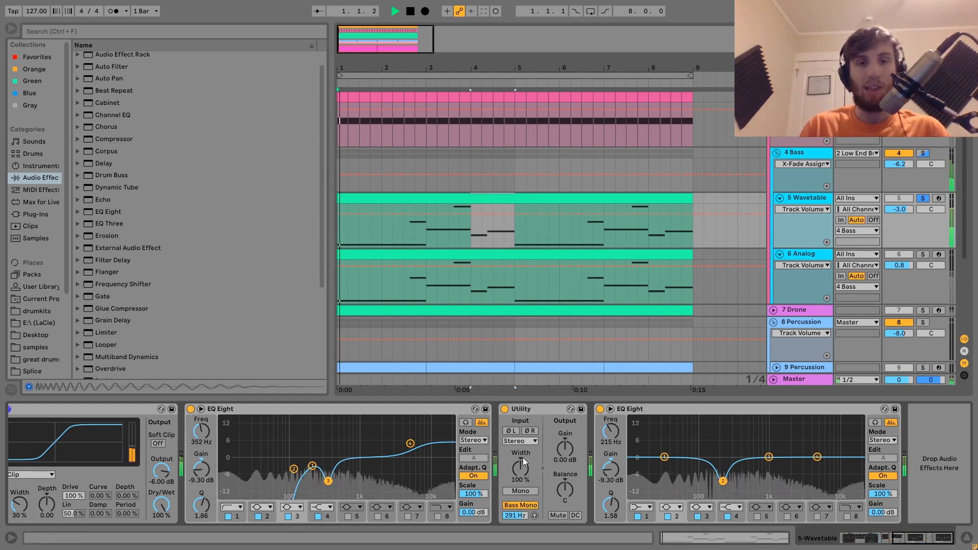
click(505, 408)
click(505, 408)
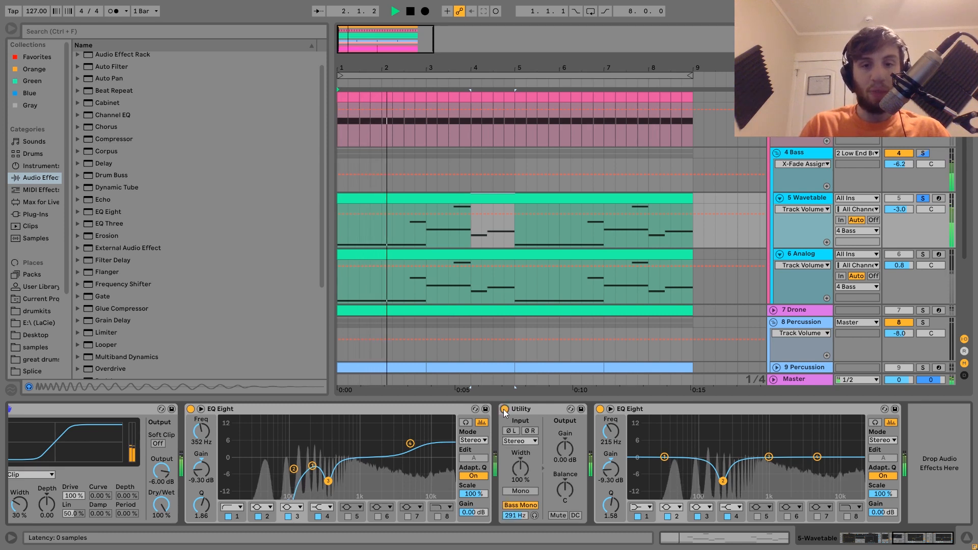
key(space)
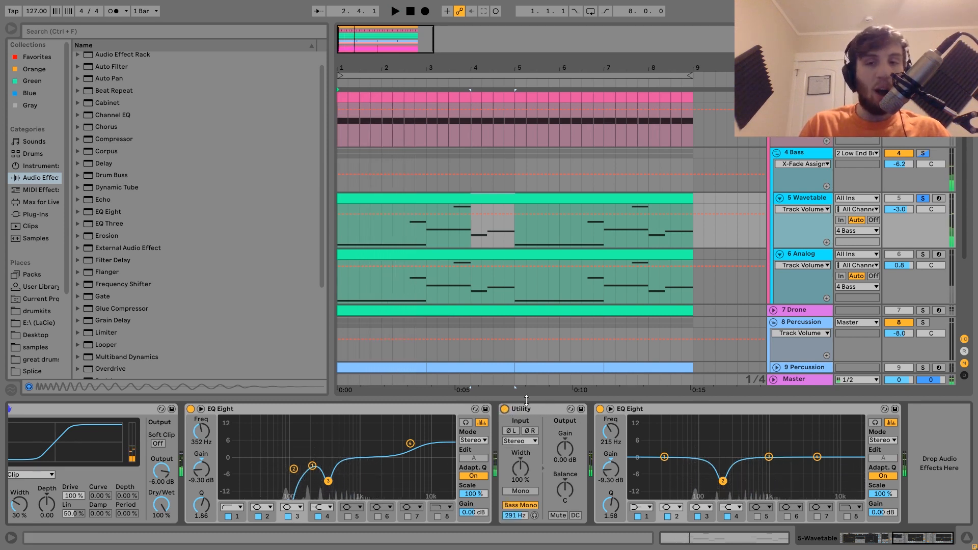
click(507, 405)
key(space)
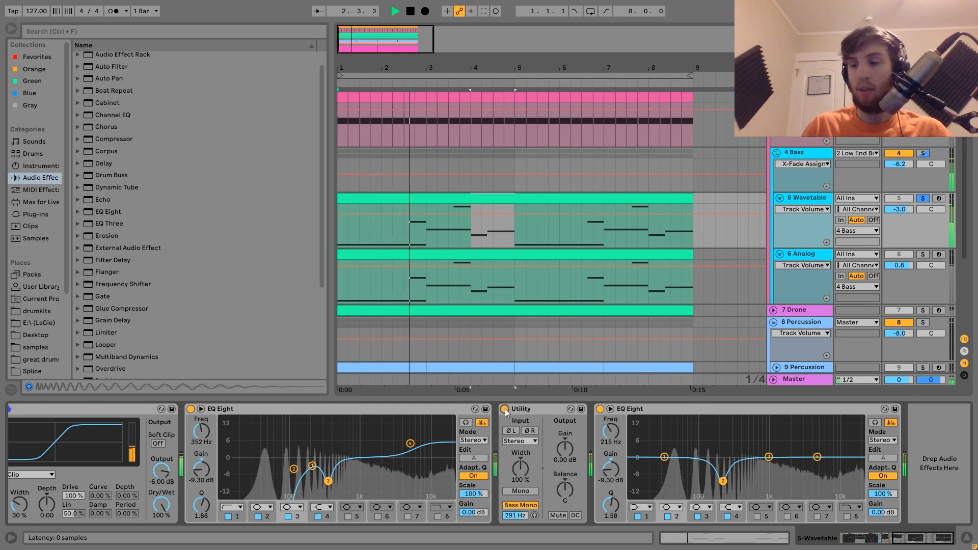
click(505, 408)
key(space)
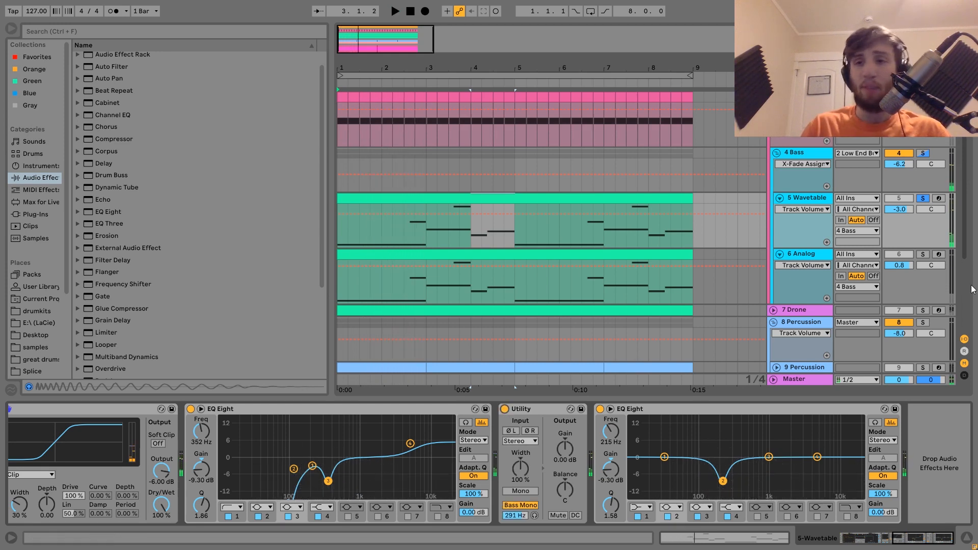
Audition the Analog bass layer in solo, comparing it with Filter 1 switched off and on.
click(815, 256)
key(space)
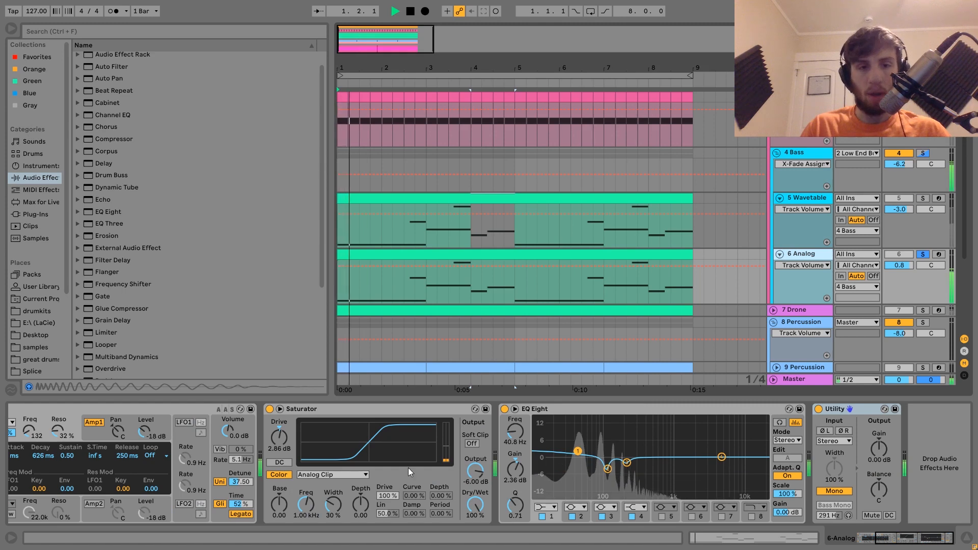
scroll(408, 467, up, 3)
key(space)
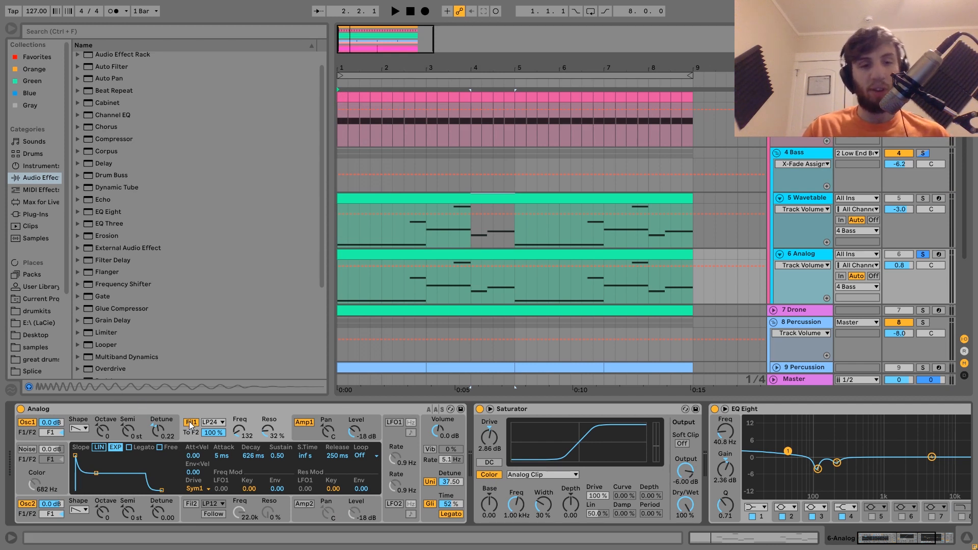
key(space)
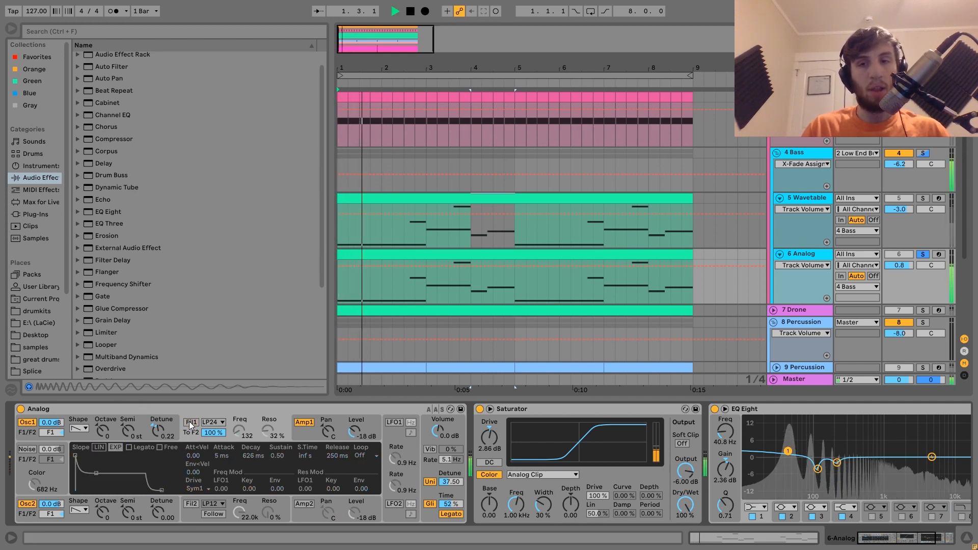
key(space)
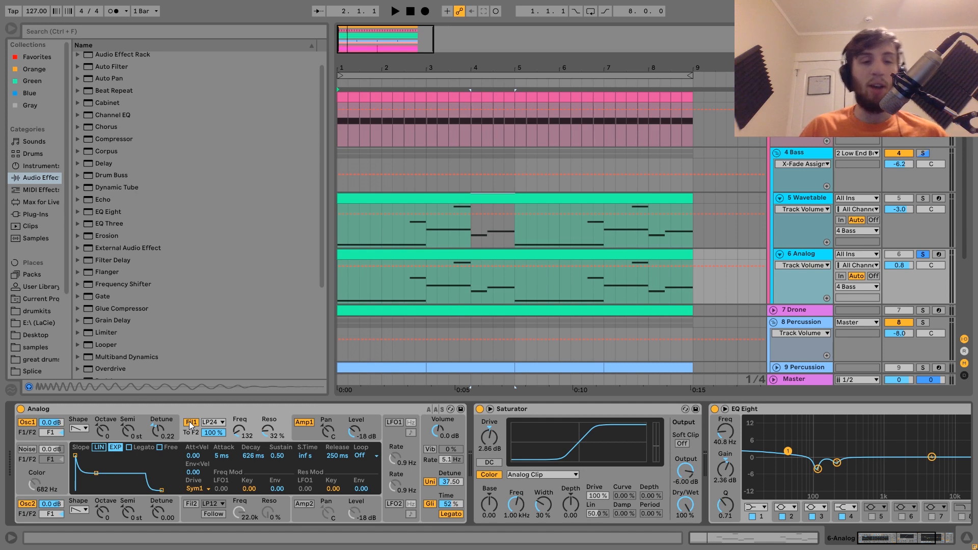
key(space)
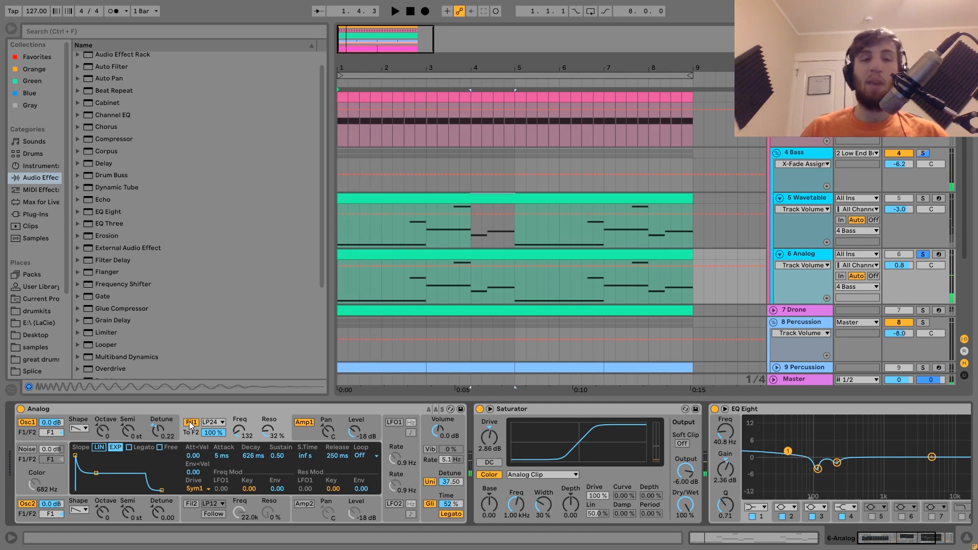
Compare the Analog bass with its Unison switched off and on during playback, and examine the amplifier and glide settings.
click(316, 428)
click(430, 466)
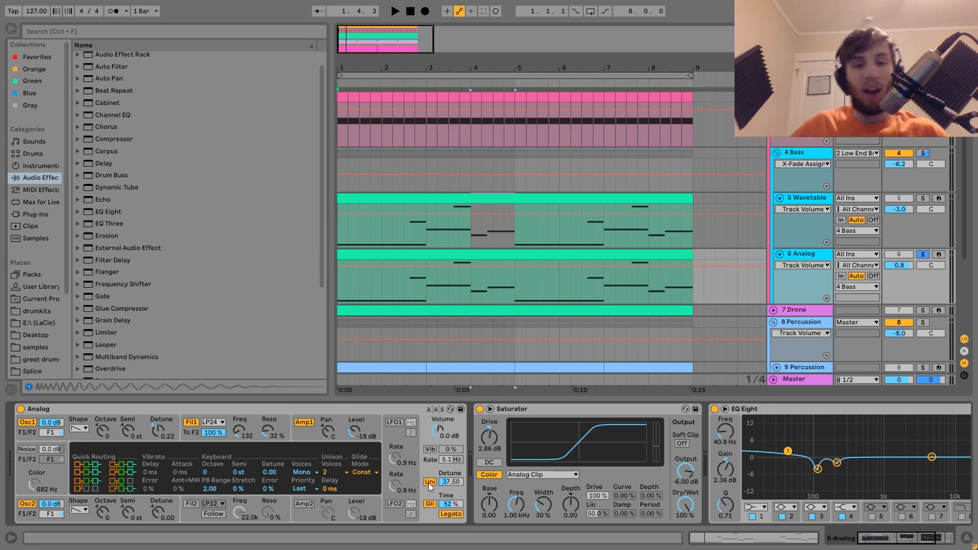
key(space)
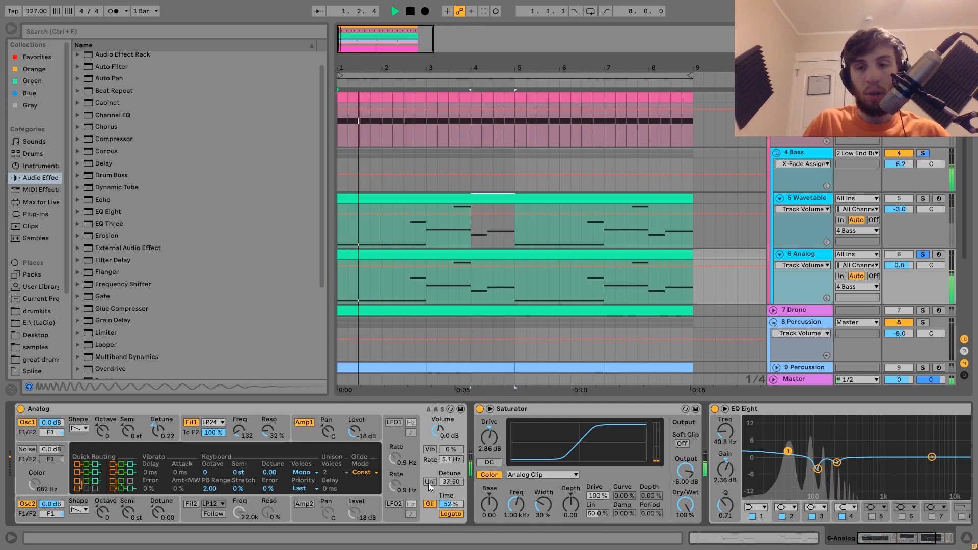
key(space)
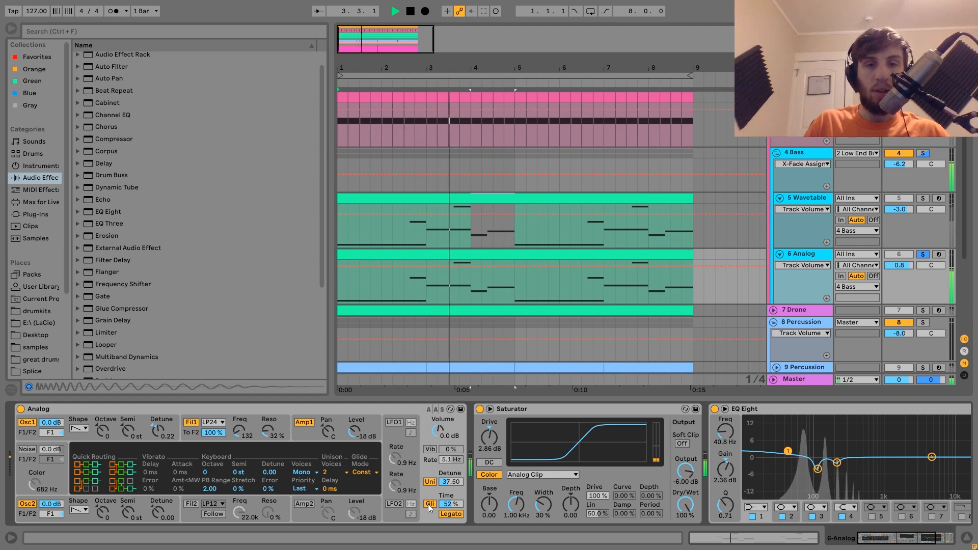
key(space)
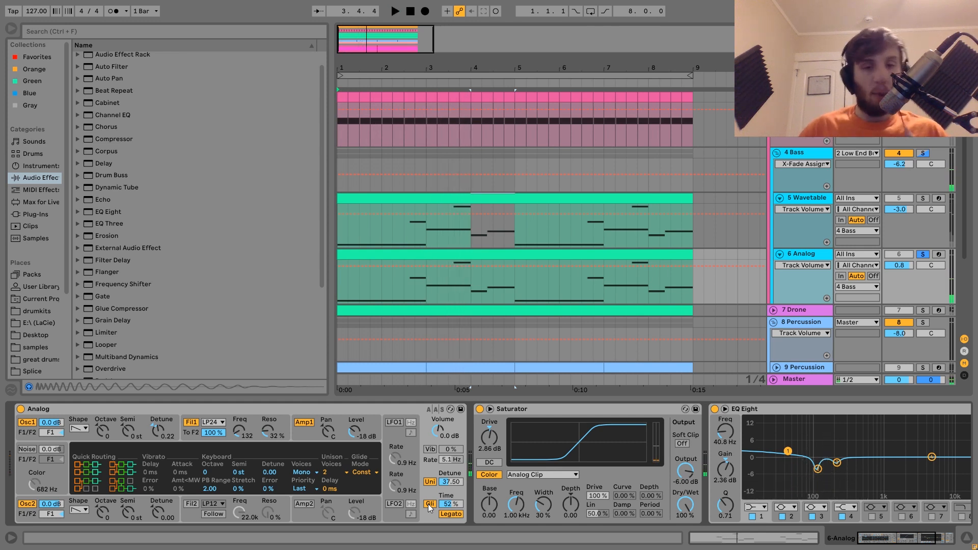
Review the Analog track's Saturator, the low-mid cuts in its EQ Eight, and the Mono setting of its Utility.
scroll(428, 503, down, 3)
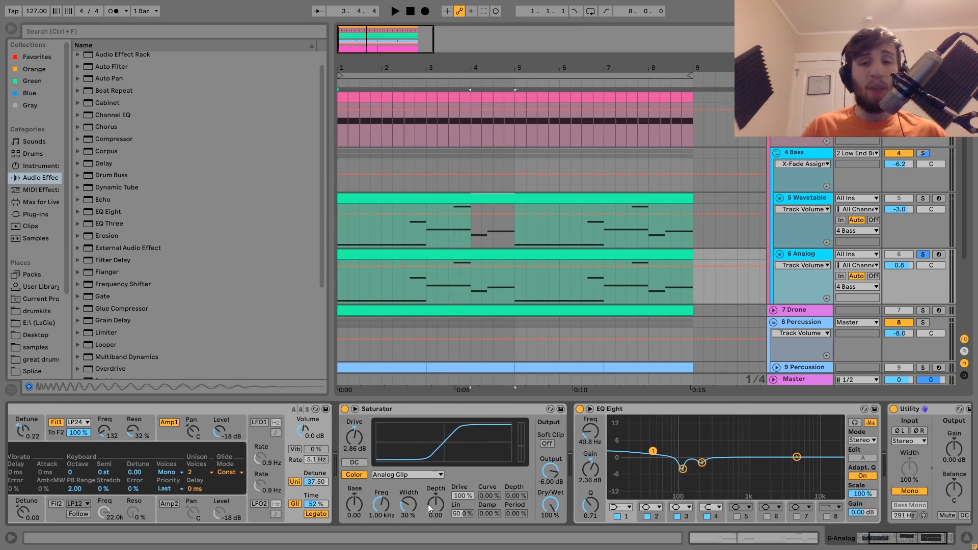
scroll(387, 445, down, 2)
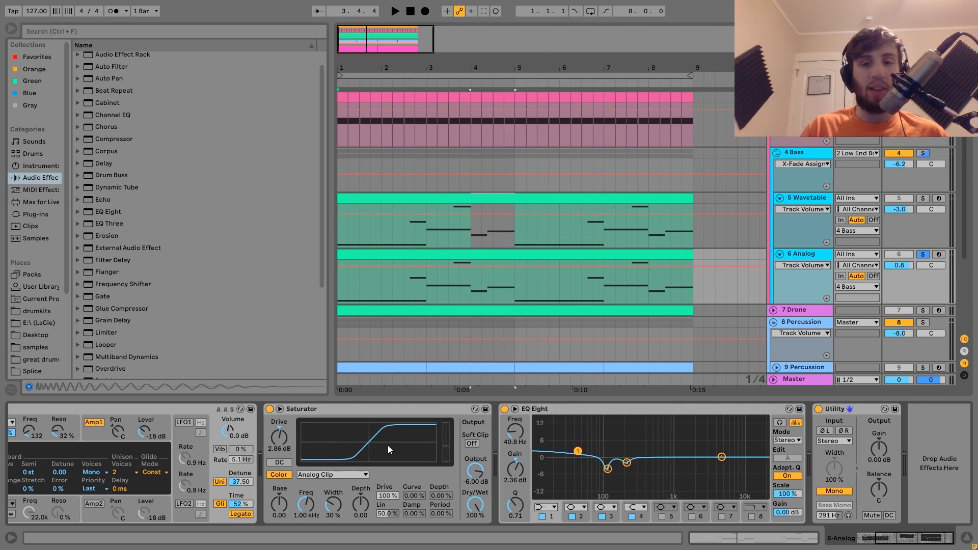
click(626, 464)
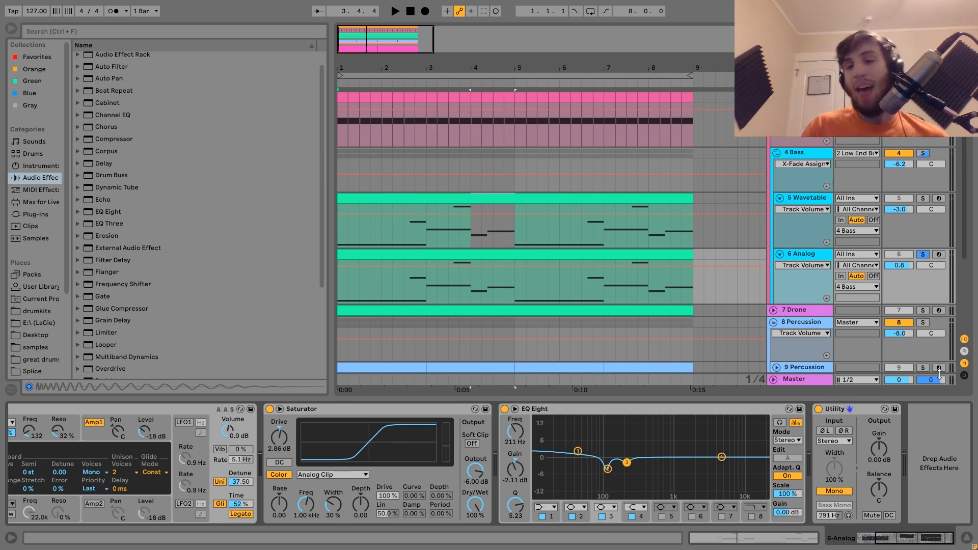
click(832, 408)
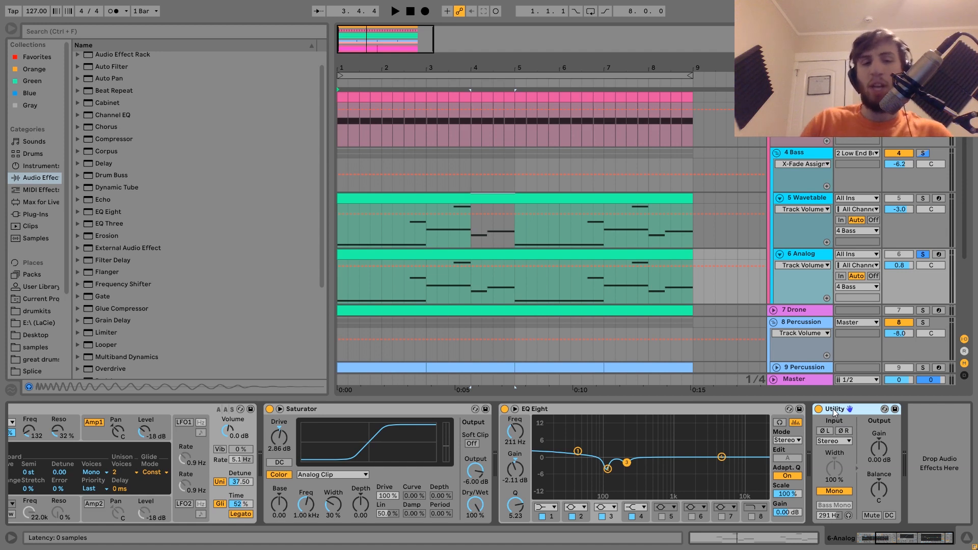
scroll(833, 409, up, 3)
scroll(833, 408, up, 1)
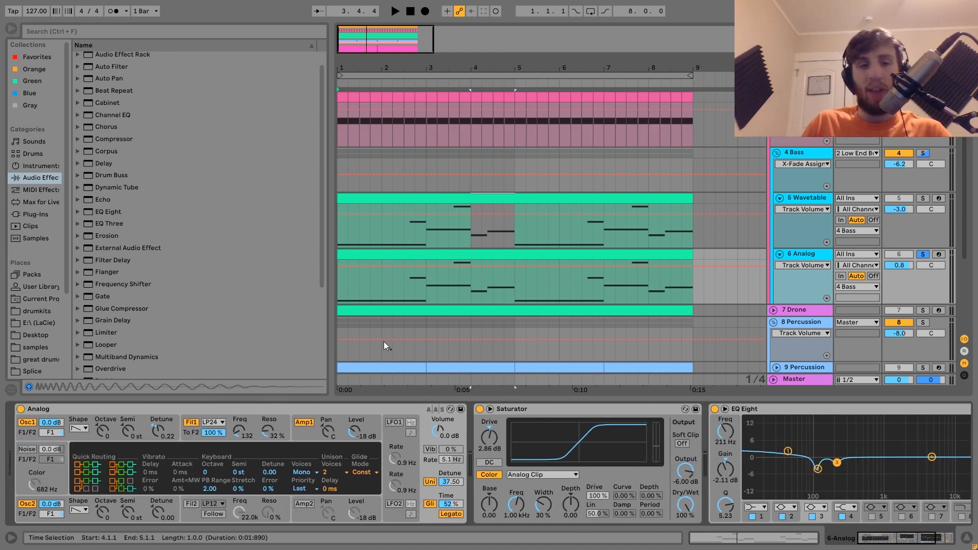
scroll(643, 469, down, 4)
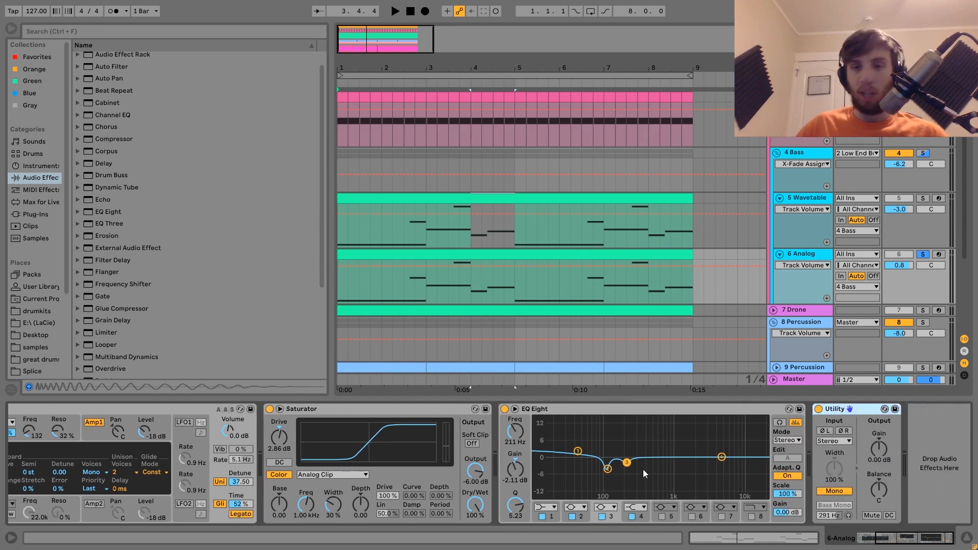
Show the Bass group's effect chain and audition both bass layers together with the group soloed.
click(802, 154)
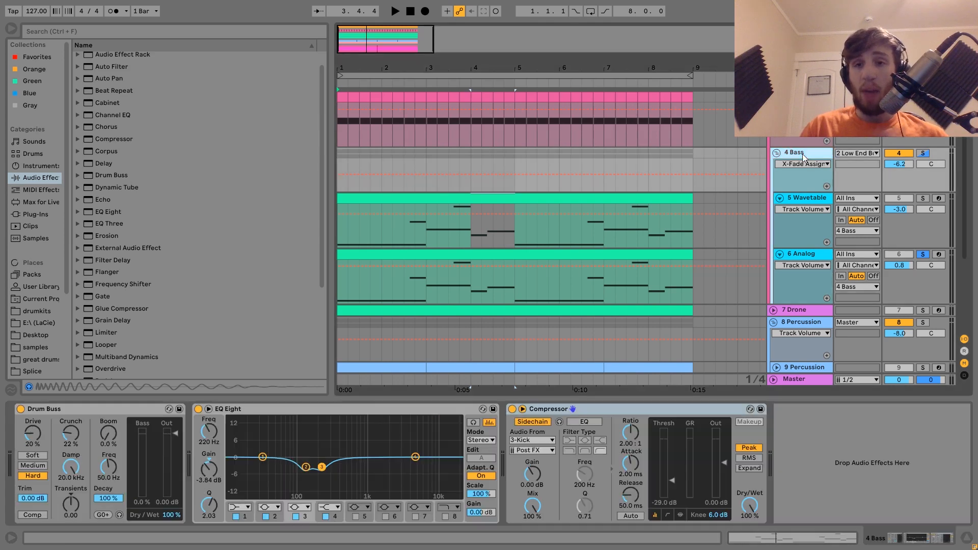
click(922, 153)
click(344, 149)
key(space)
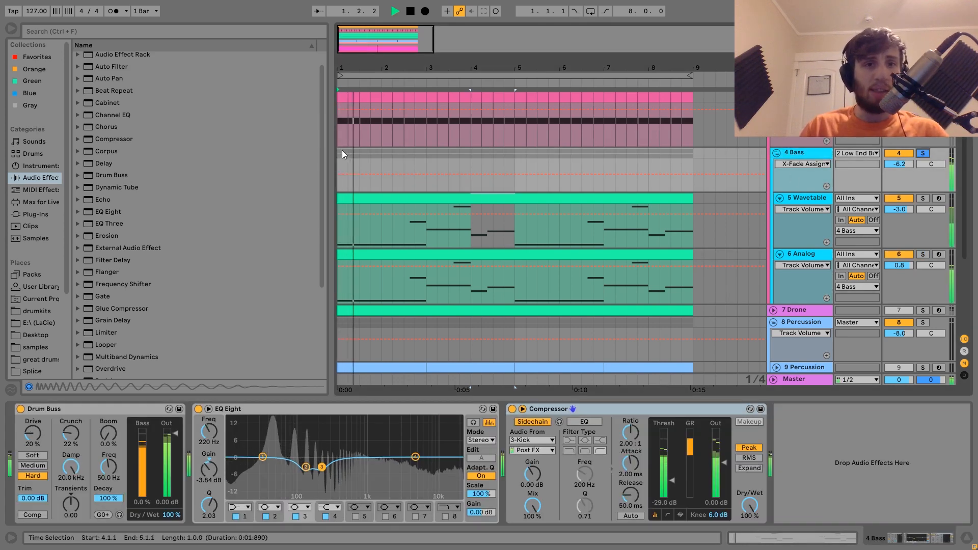
key(space)
Group the Bass group's Drum Buss, EQ Eight and Compressor into an Audio Effect Rack.
click(111, 411)
key(ctrl+a)
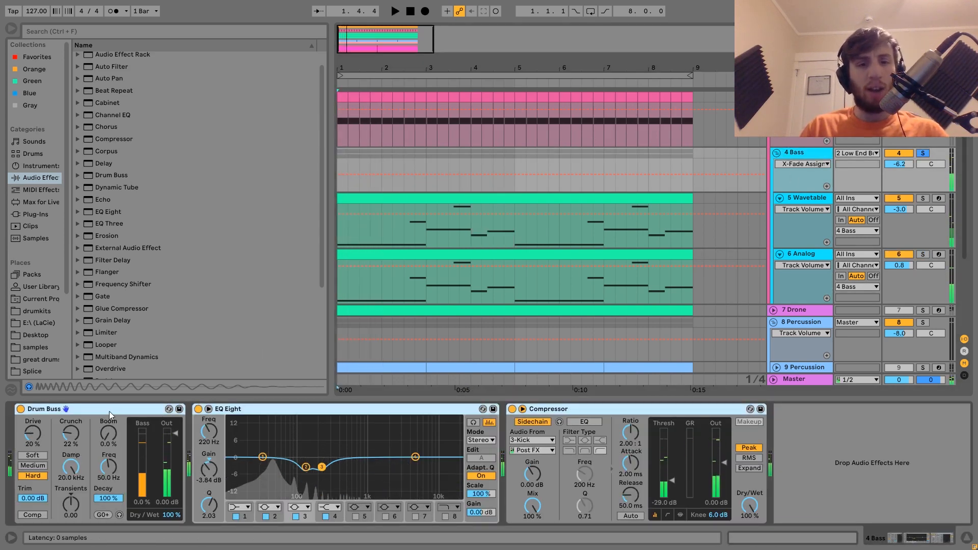
key(ctrl+g)
Compare the Bass group with its whole Audio Effect Rack bypassed and enabled during playback.
click(21, 409)
key(space)
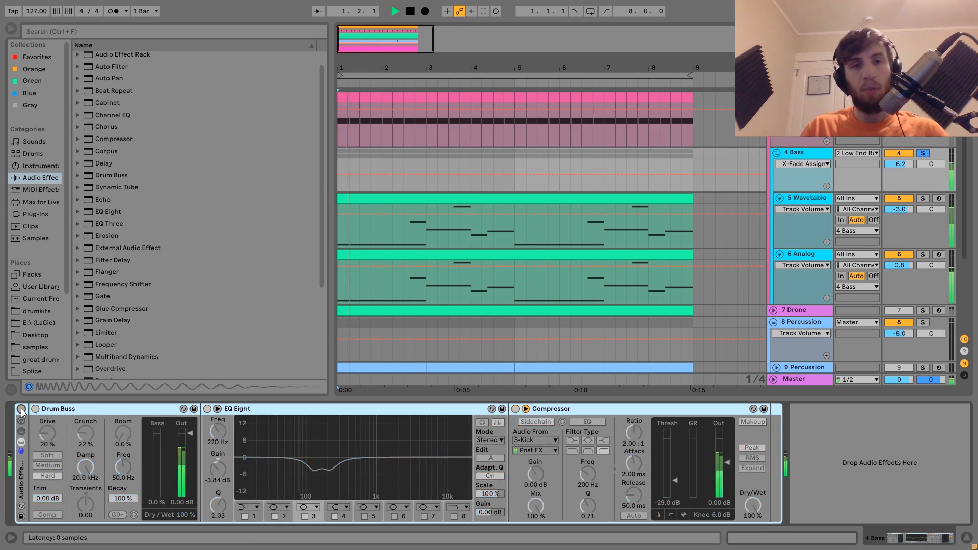
key(space)
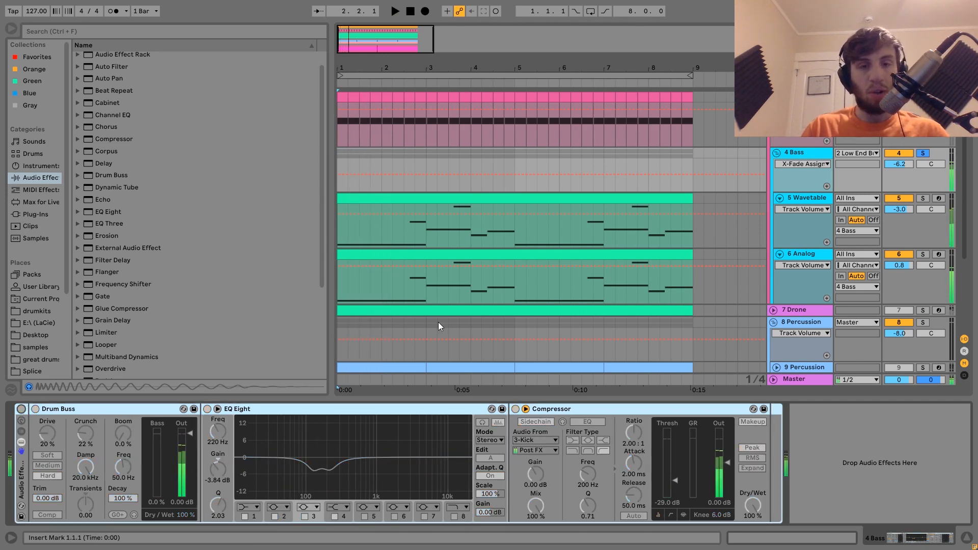
key(0)
key(space)
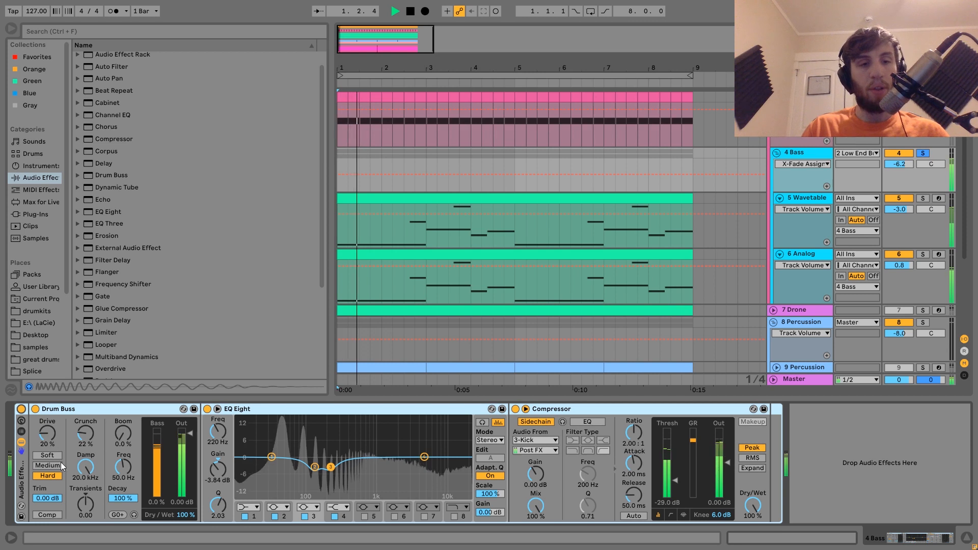
key(space)
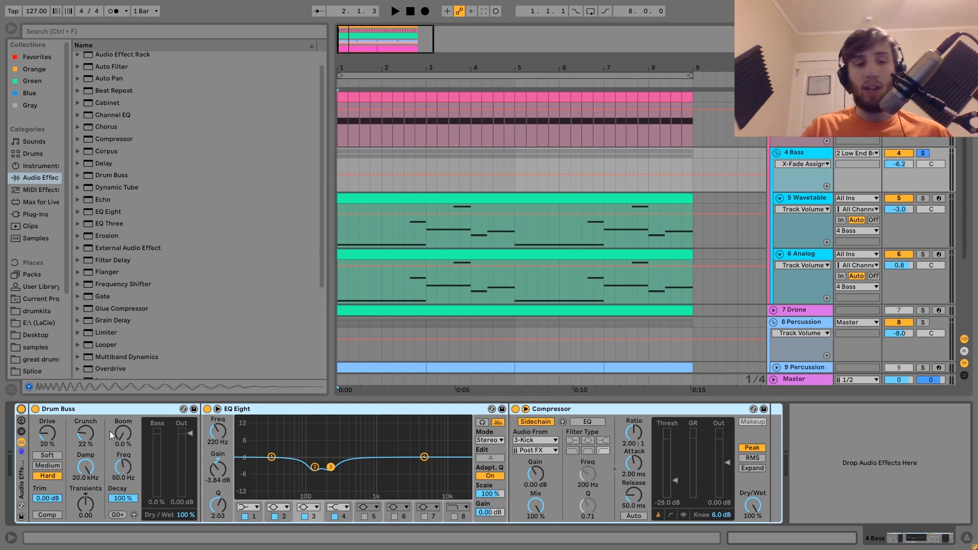
Compare the Bass group with Drum Buss bypassed and enabled, and examine the second band of its EQ Eight.
click(34, 409)
key(space)
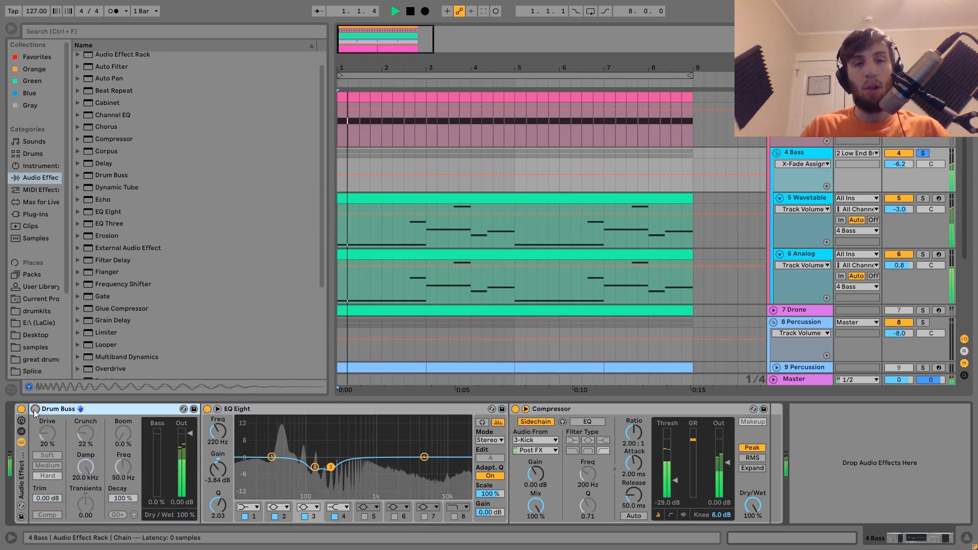
click(34, 410)
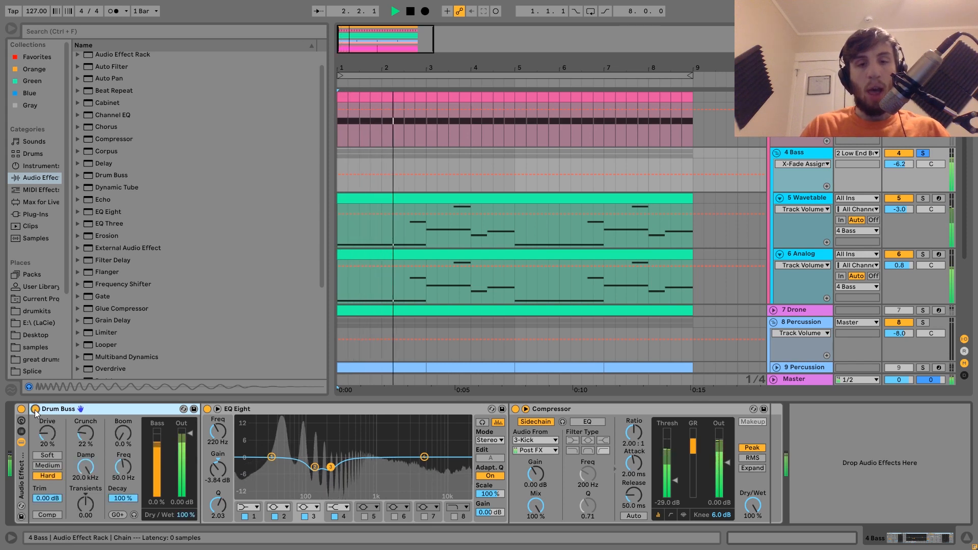
key(space)
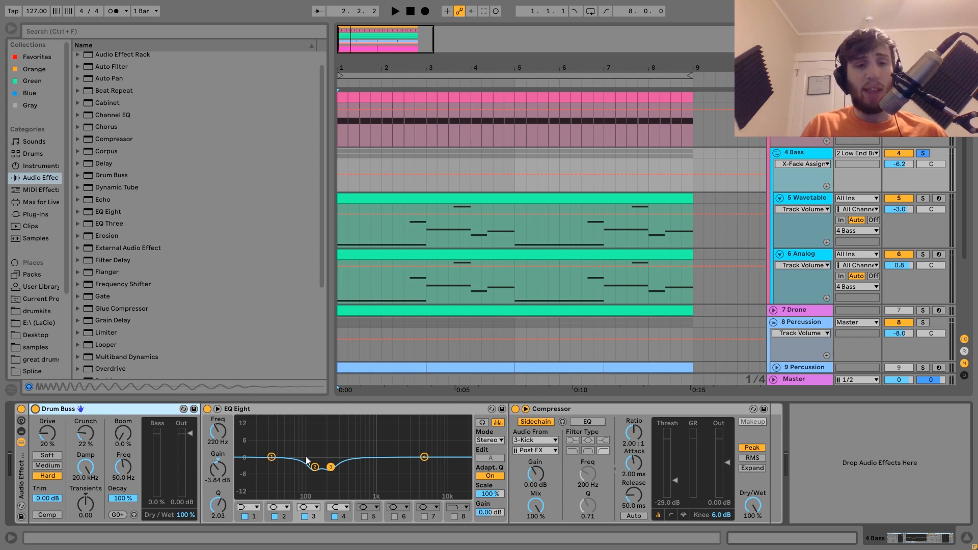
click(315, 467)
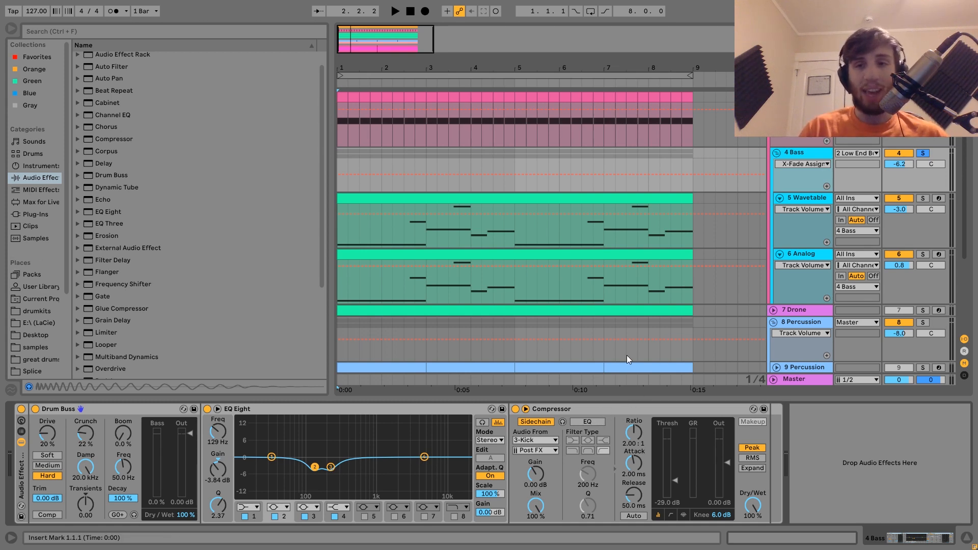
Solo the Low End Bus, show its effect chain and audition the kick and bass through it.
scroll(666, 262, up, 5)
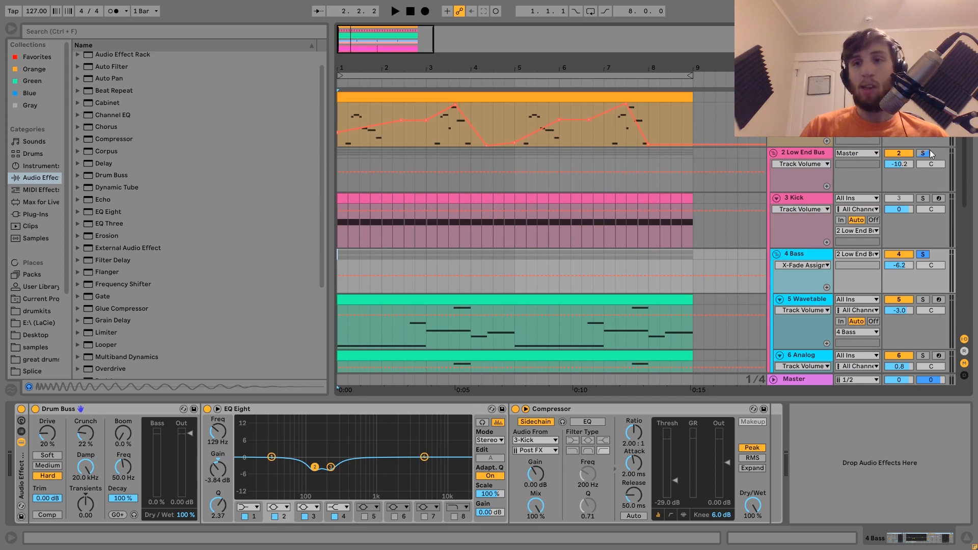
click(923, 153)
click(814, 153)
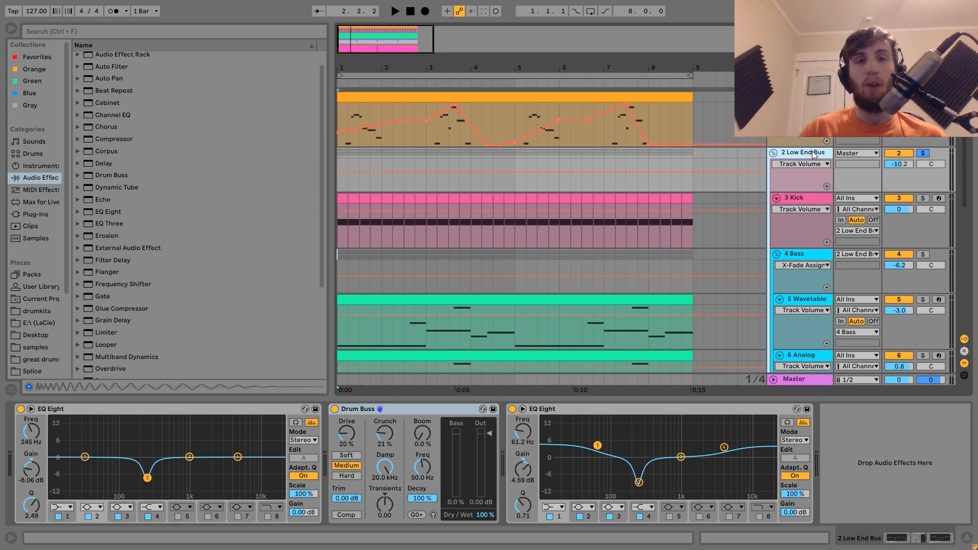
key(space)
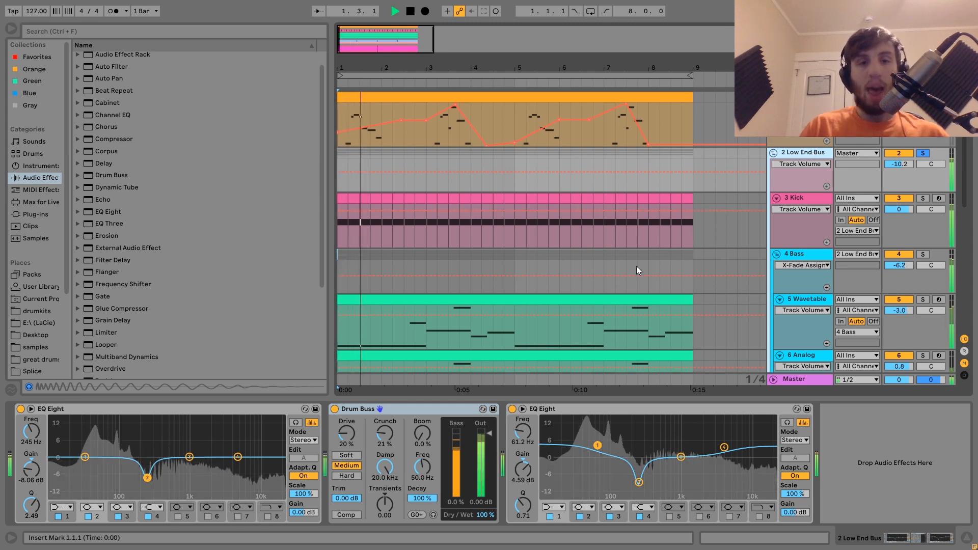
key(space)
Compare the Low End Bus with both EQ Eights and Drum Buss bypassed and re-enabled during playback.
click(512, 409)
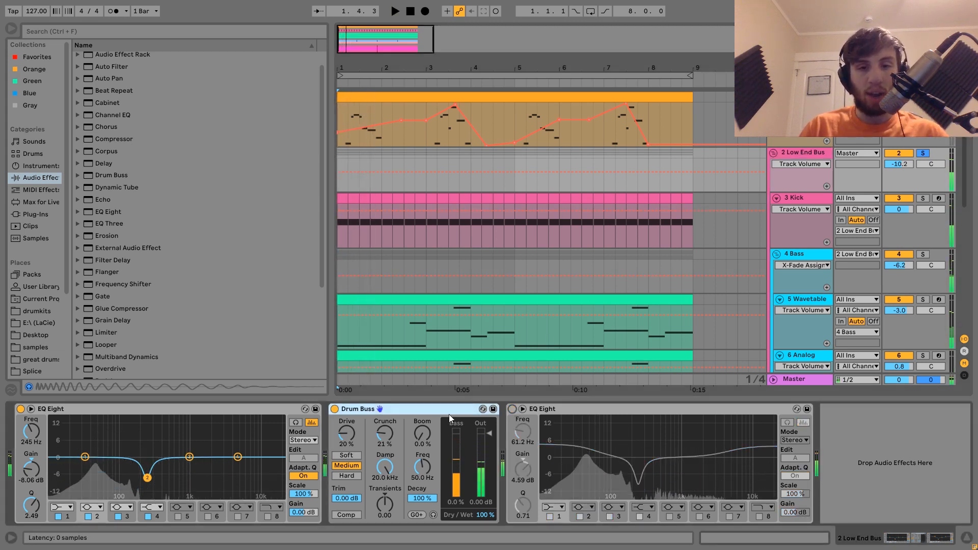
click(335, 409)
click(31, 409)
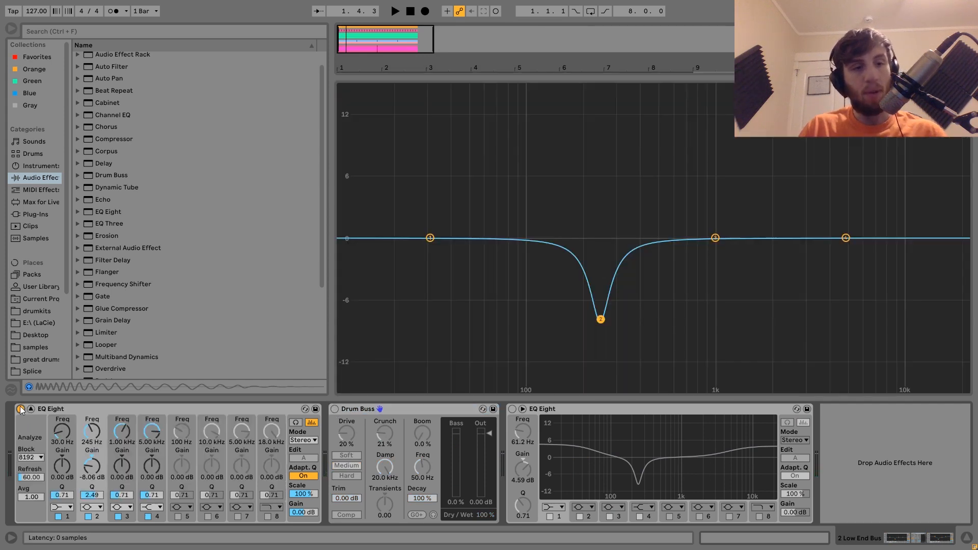
click(20, 409)
click(31, 409)
key(space)
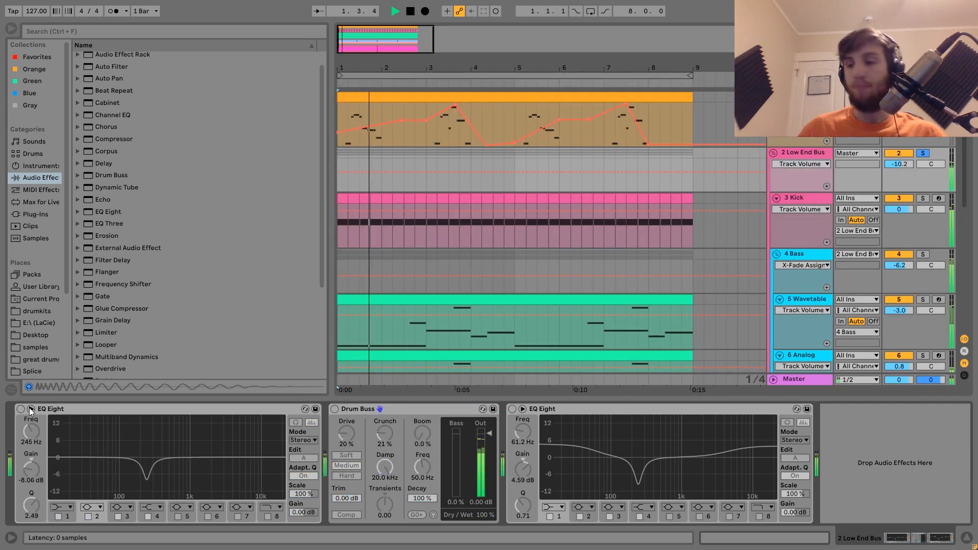
key(ctrl+z)
key(ctrl+z)
key(ctrl+z)
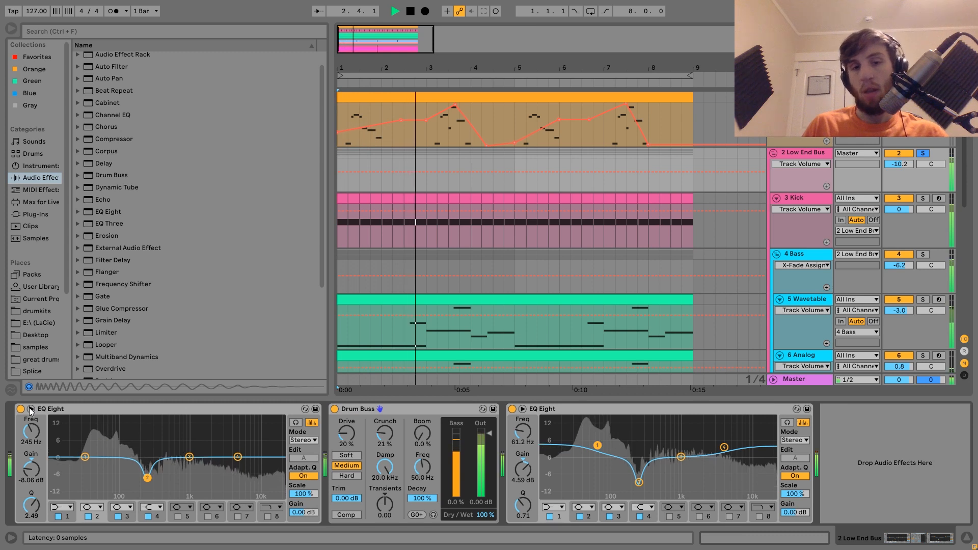
key(space)
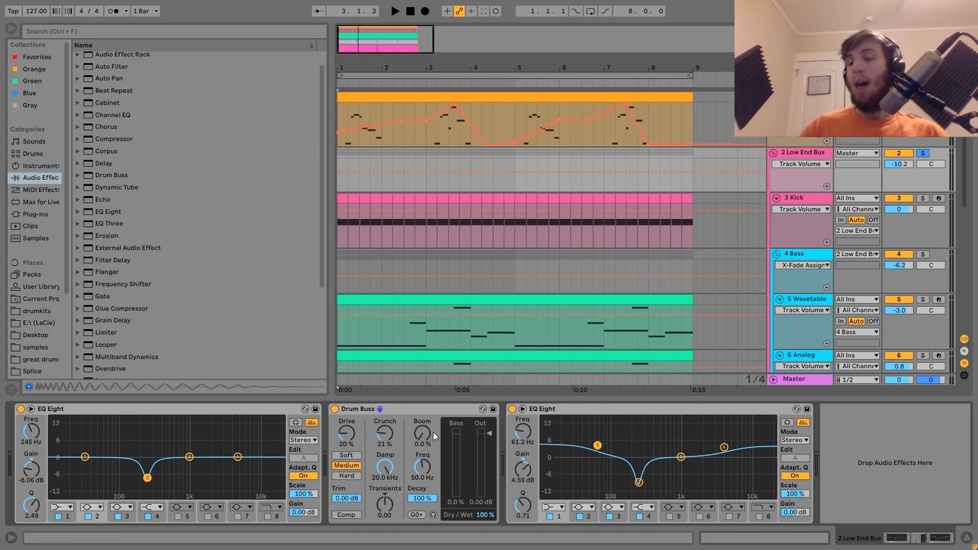
Revisit the Bass group's effect chain, return to the Low End Bus chain and audition the soloed bus again.
click(800, 255)
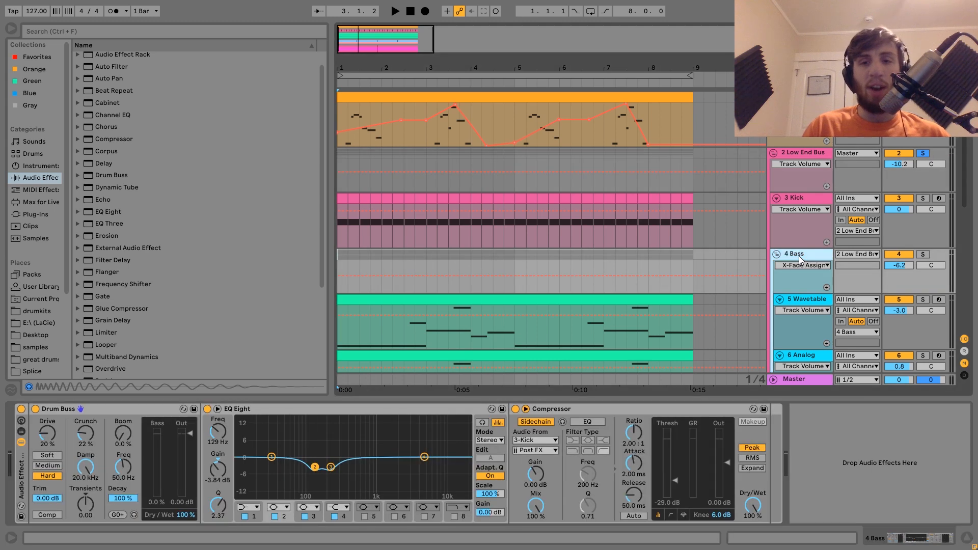
click(814, 151)
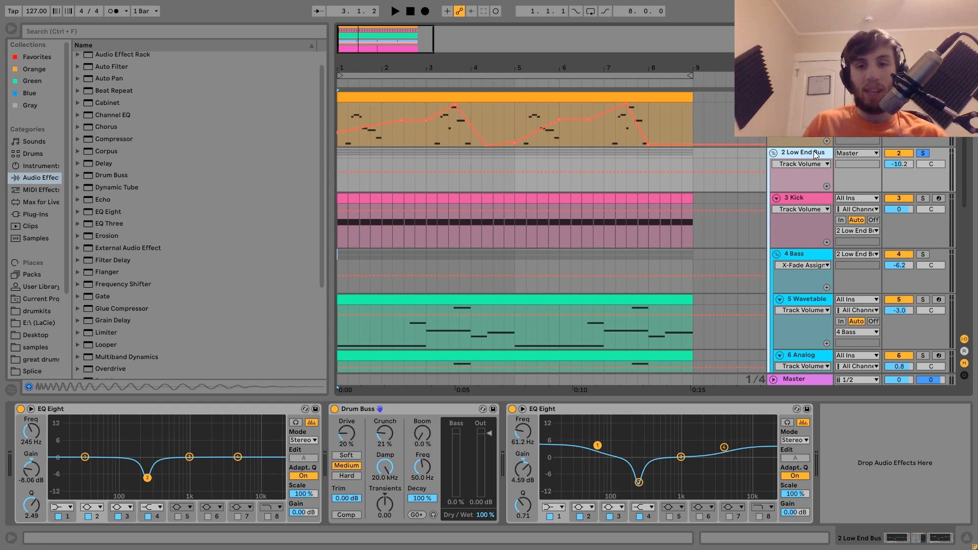
key(space)
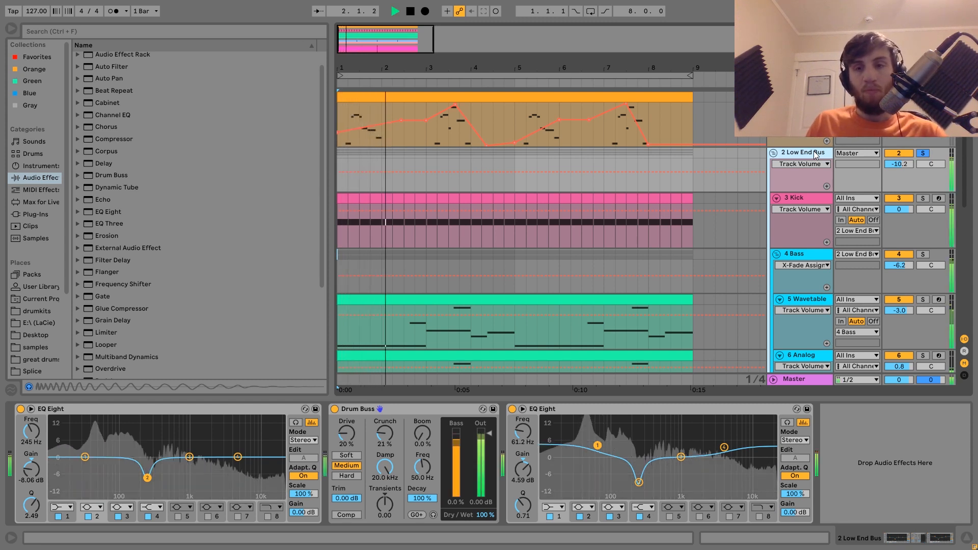
key(space)
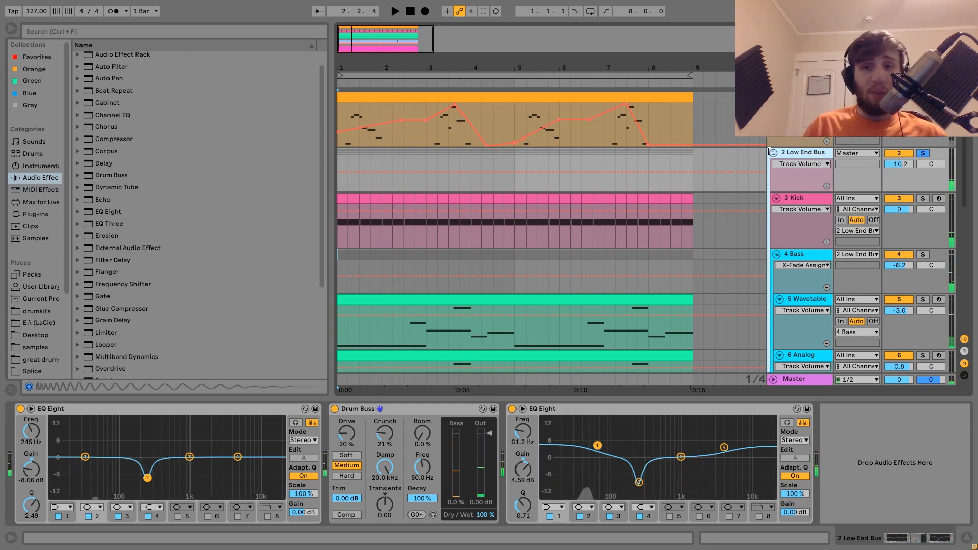
Collapse the Low End Bus group, solo the Drone track and play it with its devices shown.
click(773, 153)
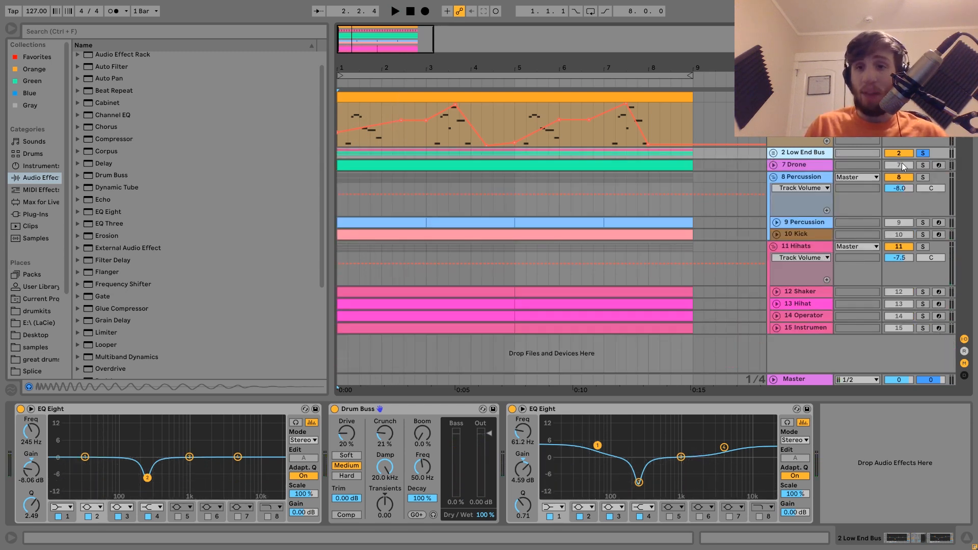
click(926, 166)
click(803, 163)
key(space)
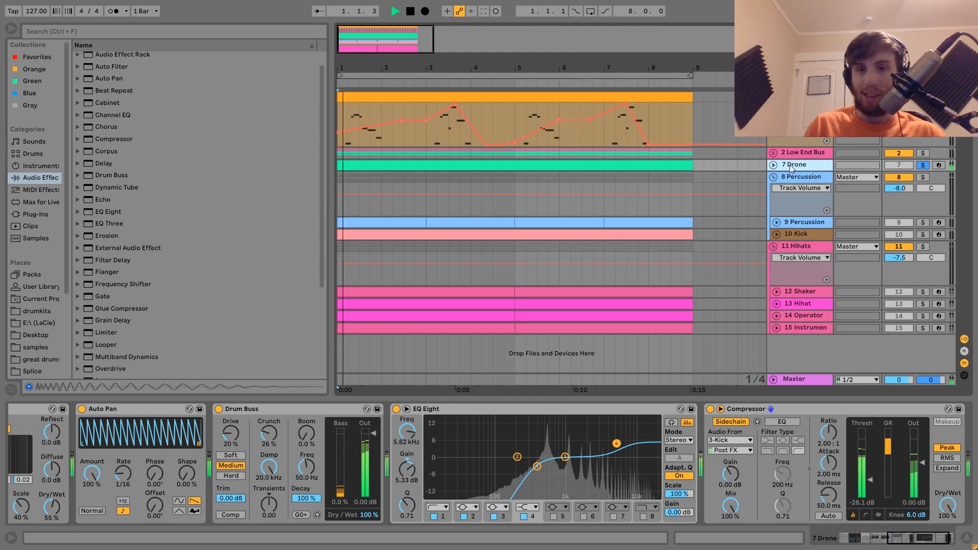
Unfold the Drone track, open its MIDI clip and examine the two sustained notes, selecting the C#4 note.
click(772, 164)
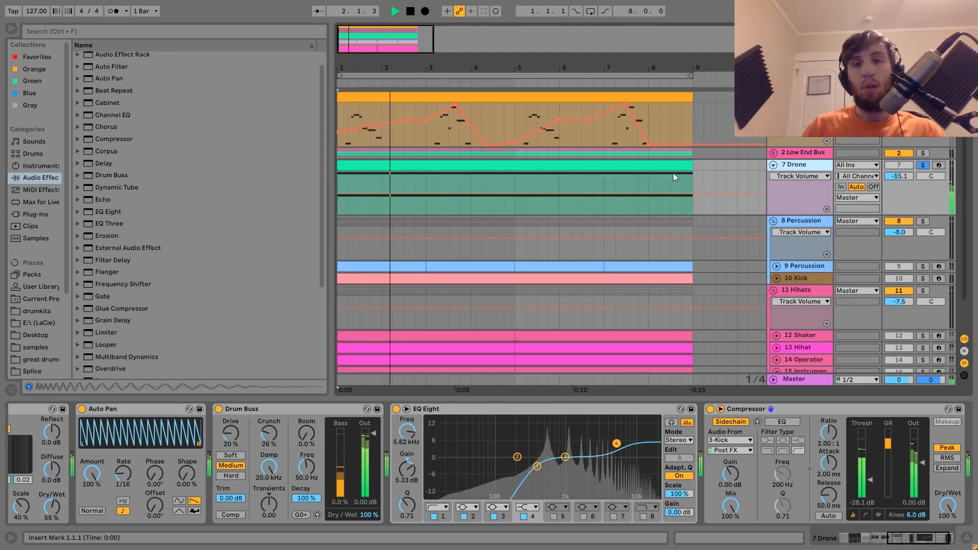
click(651, 162)
double_click(651, 162)
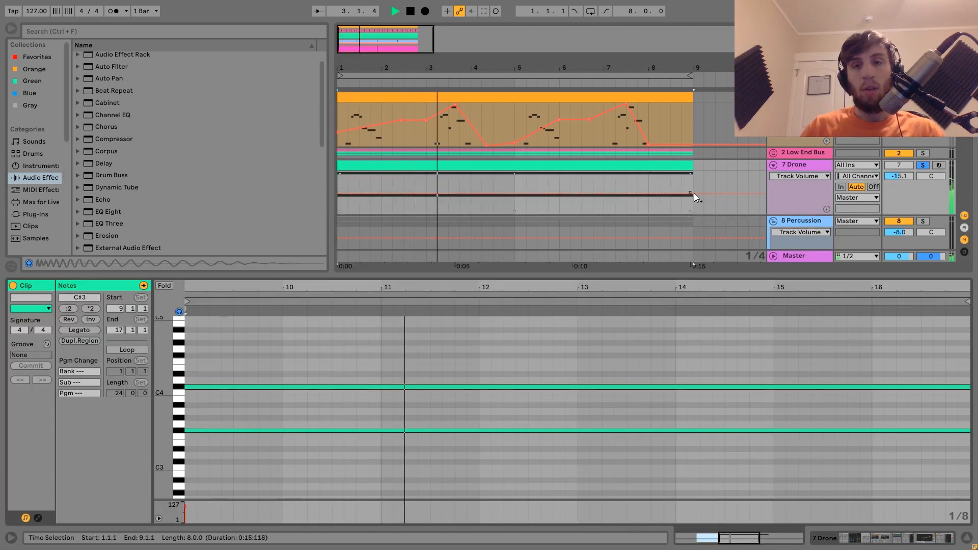
key(space)
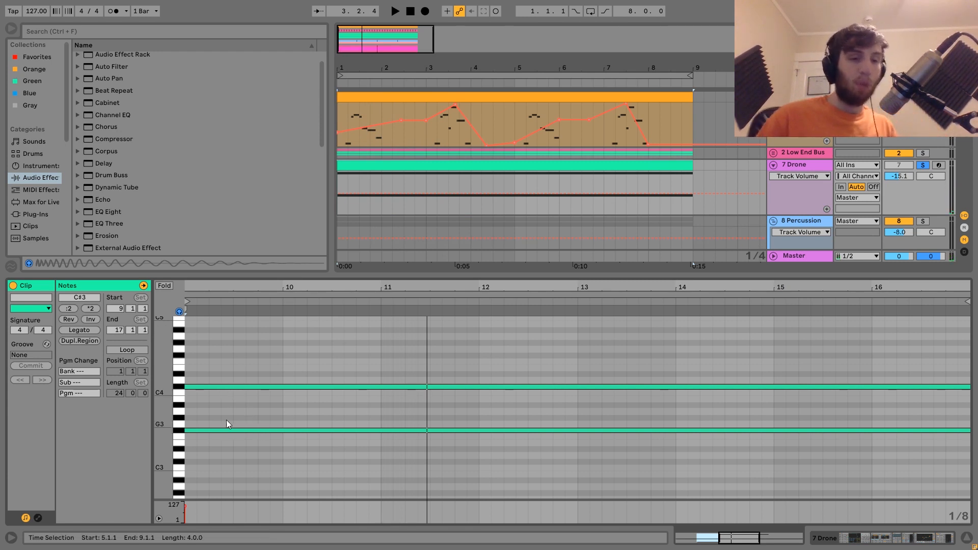
click(221, 386)
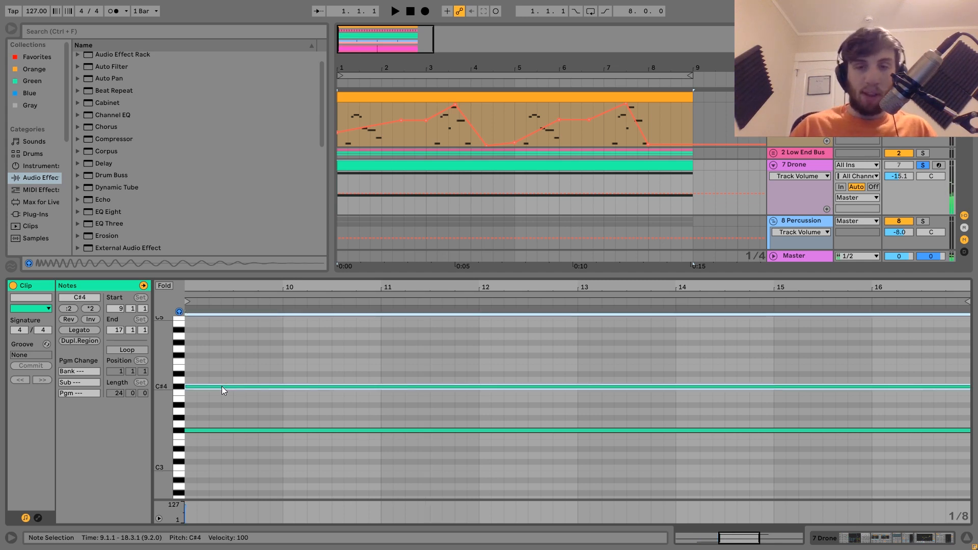
Show the Drone track's device chain from Operator through Reverb to Auto Pan.
click(792, 164)
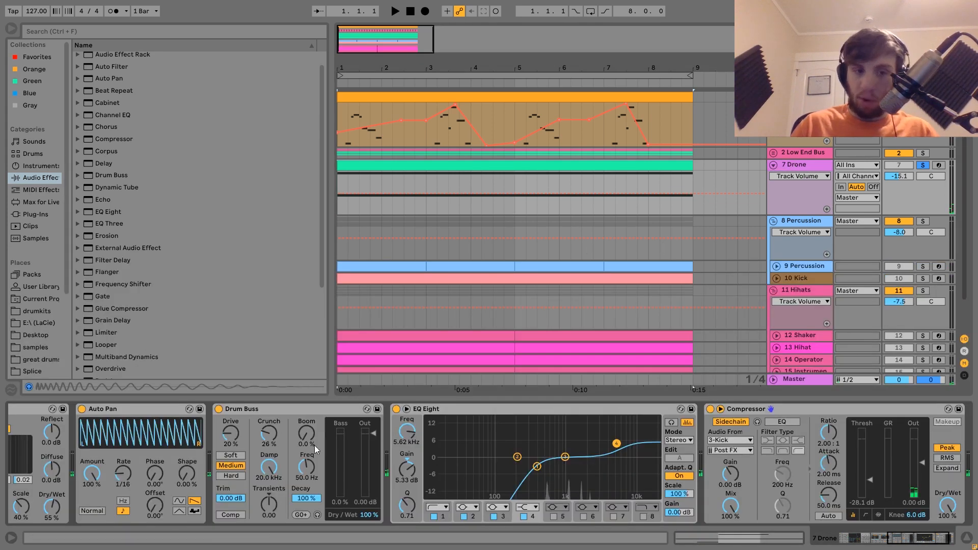
scroll(306, 448, left, 10)
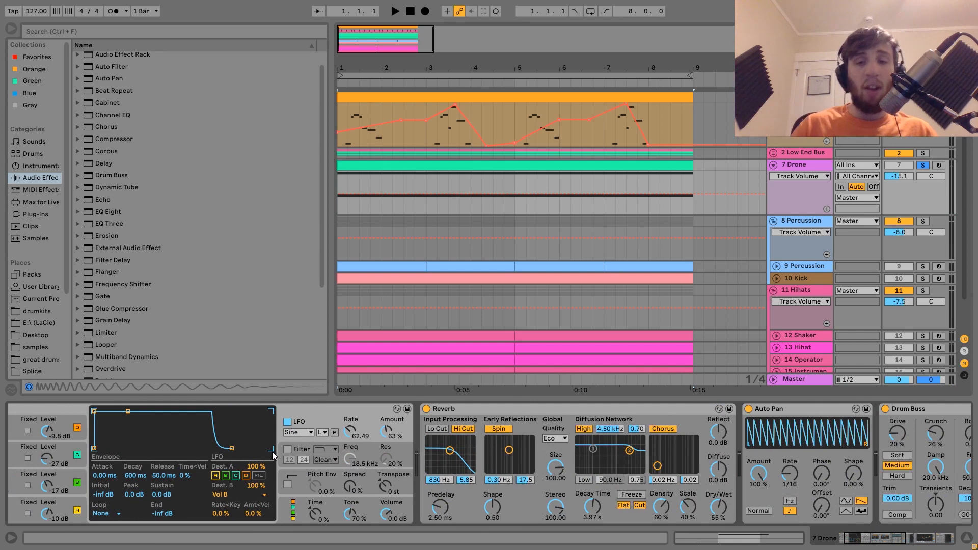
scroll(272, 451, left, 3)
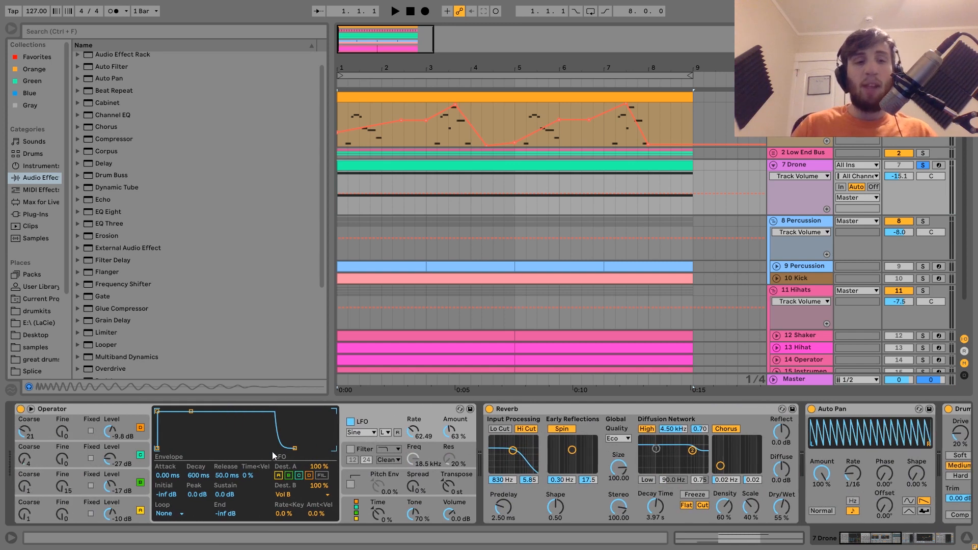
Compare the soloed Drone with Auto Pan bypassed and enabled during playback.
click(810, 409)
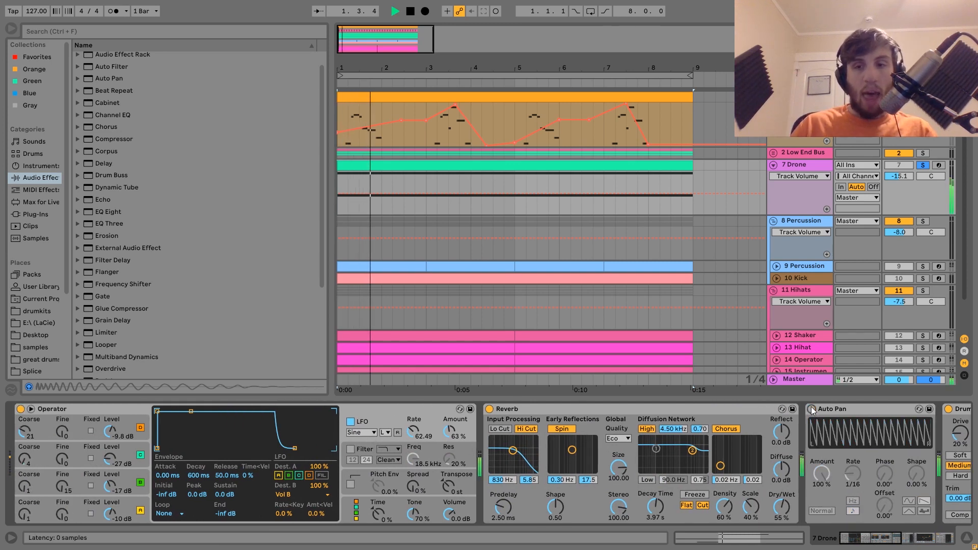
key(space)
click(812, 407)
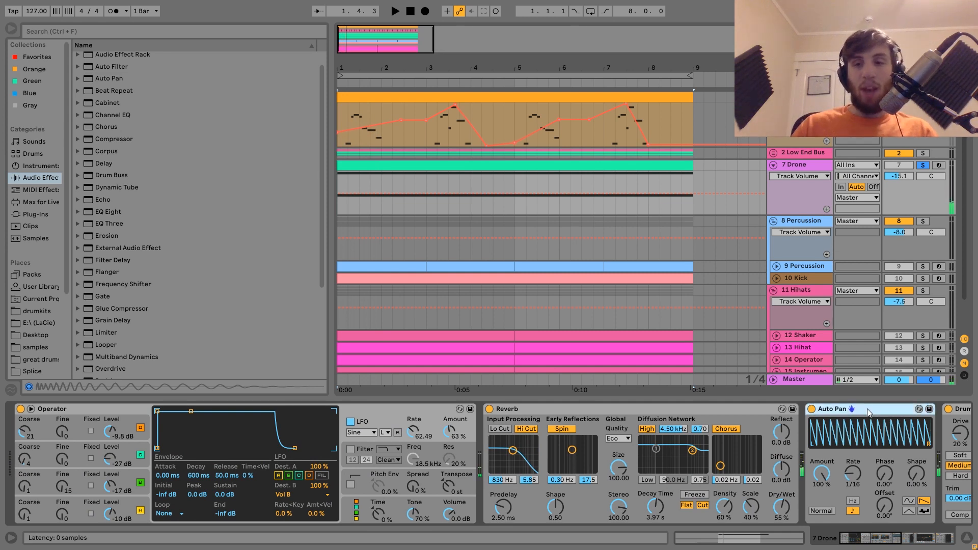
key(space)
key(space)
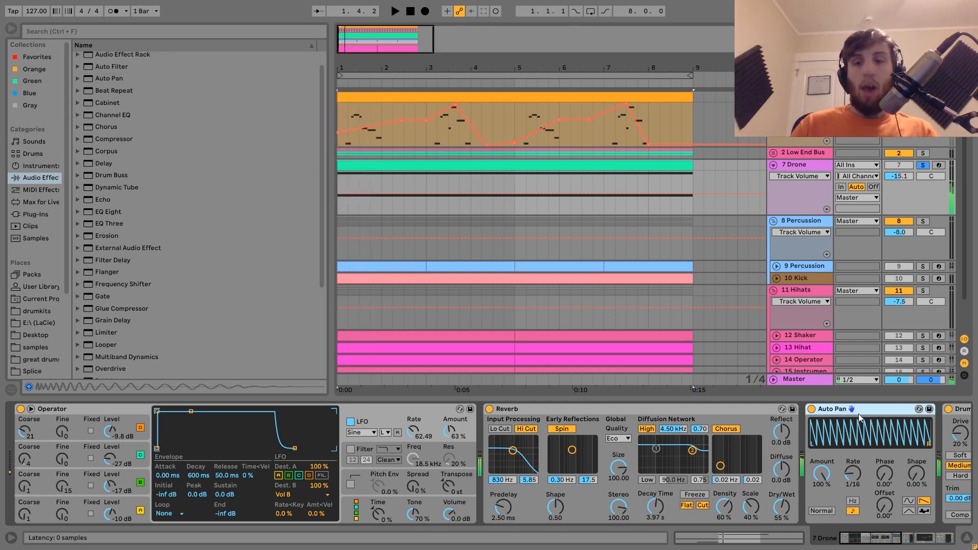
click(811, 408)
key(space)
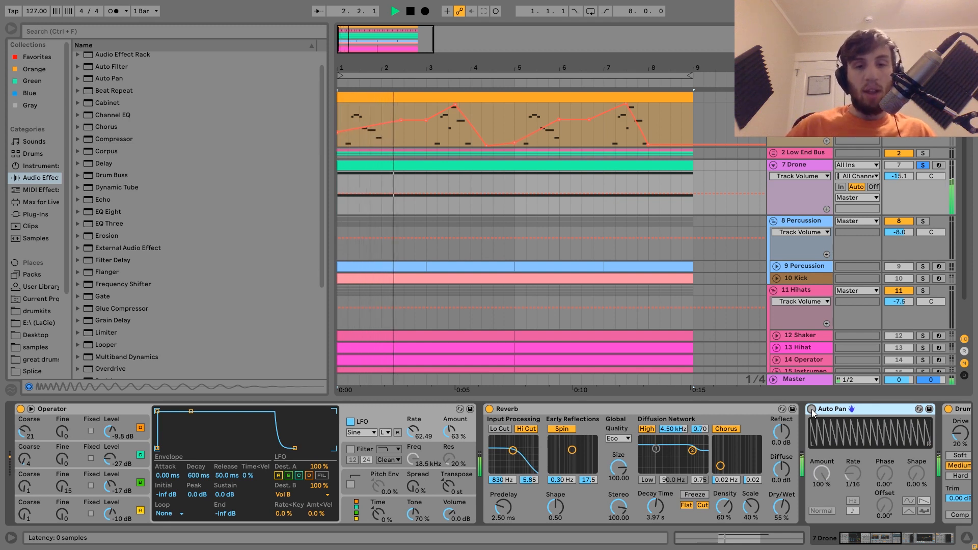
key(space)
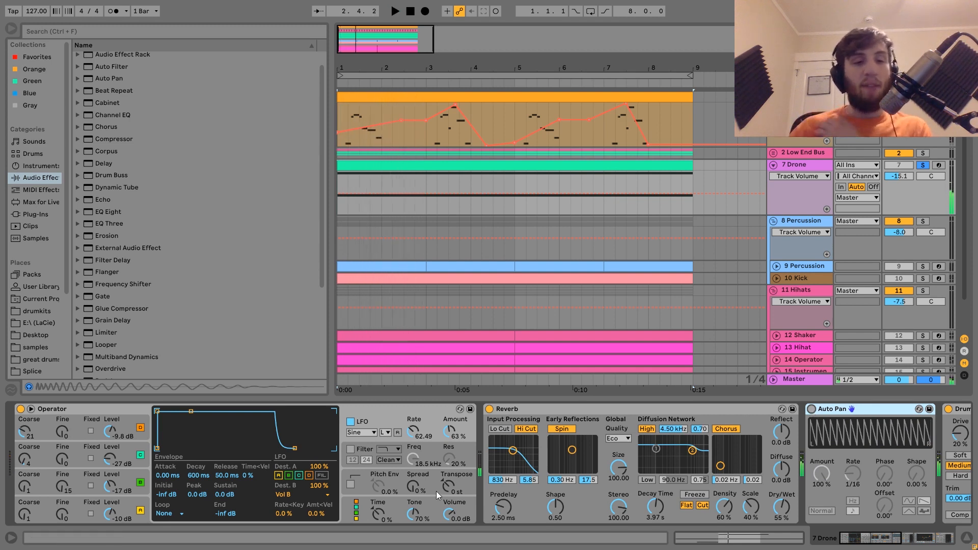
Examine Operator's oscillators and LFO settings on the Drone, and audition the sound with Auto Pan bypassed.
click(136, 504)
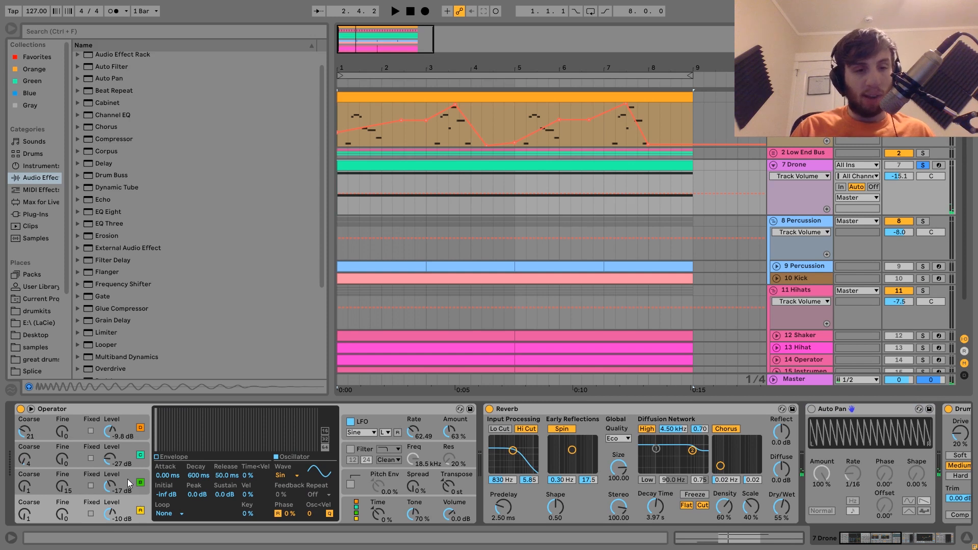
click(128, 478)
click(84, 447)
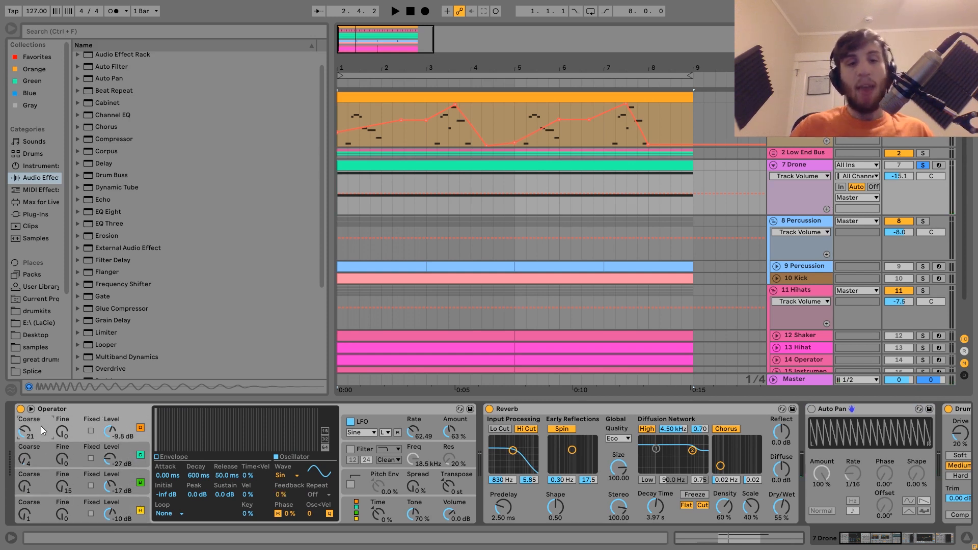
click(366, 416)
key(space)
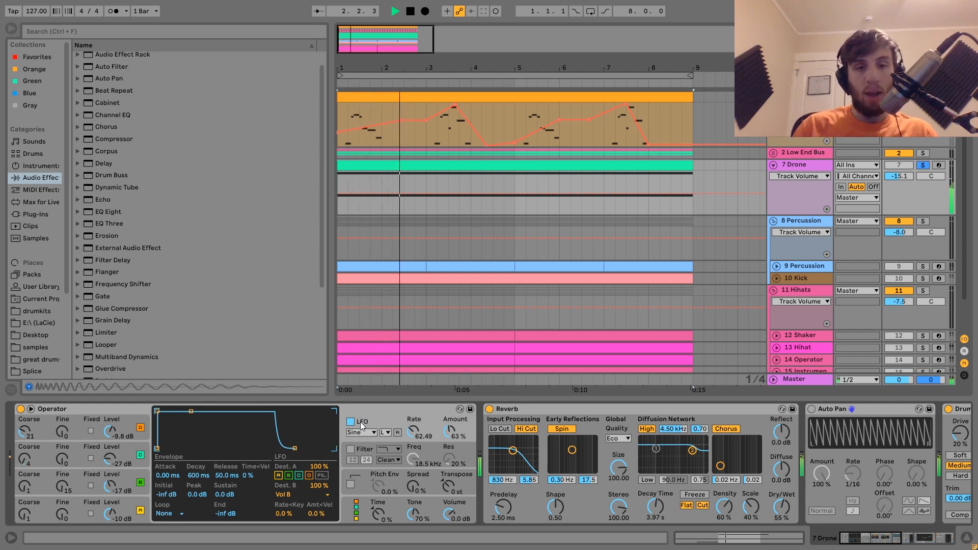
key(space)
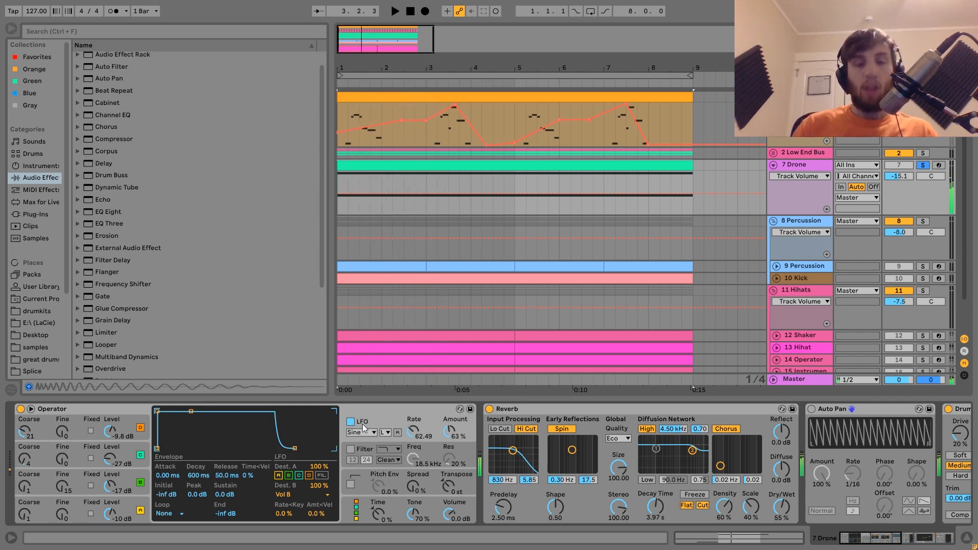
Re-enable Auto Pan on the Drone track and audition the soloed sound.
scroll(362, 424, down, 3)
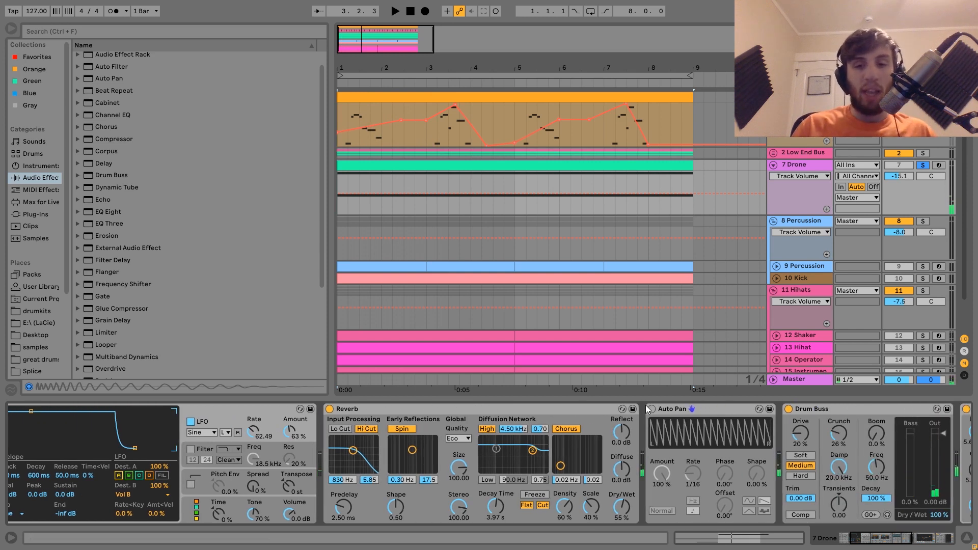
click(652, 409)
key(space)
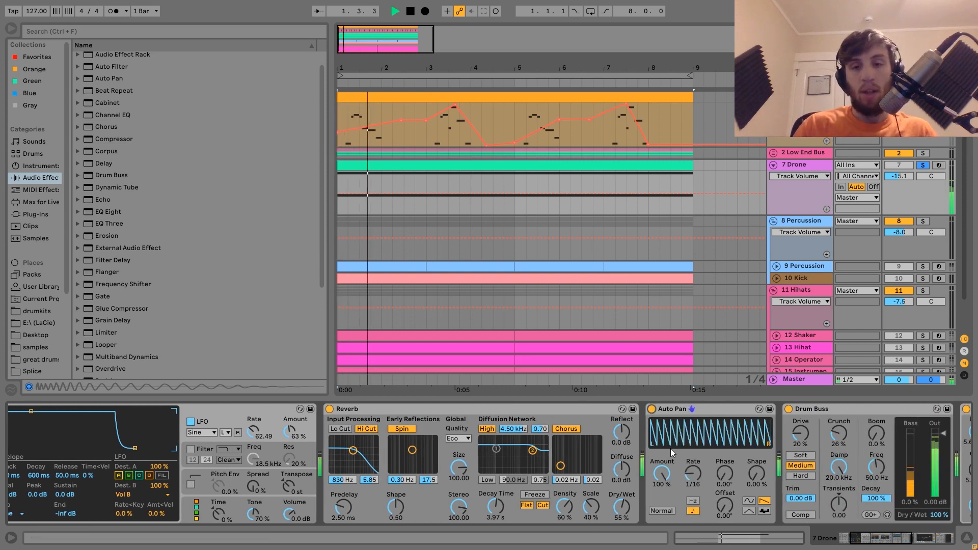
key(space)
Unsolo the Drone track and play the full mix with its Auto Pan enabled.
click(922, 165)
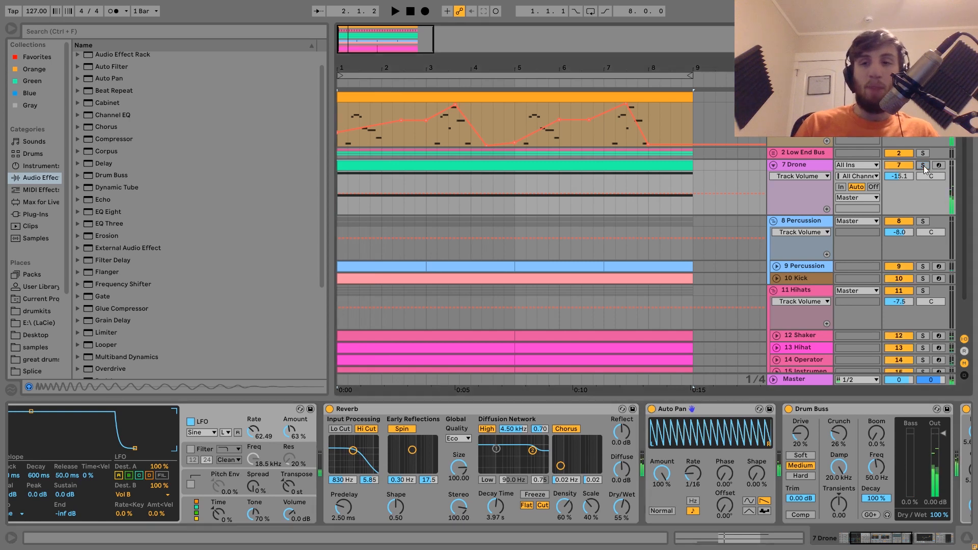
key(space)
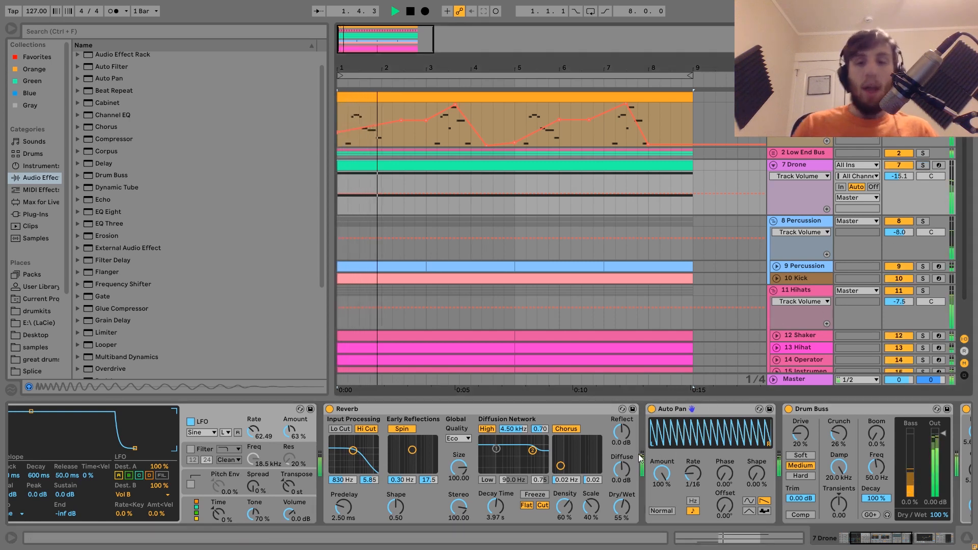
key(space)
Compare the Drone within the full mix with Auto Pan bypassed and re-enabled.
click(651, 409)
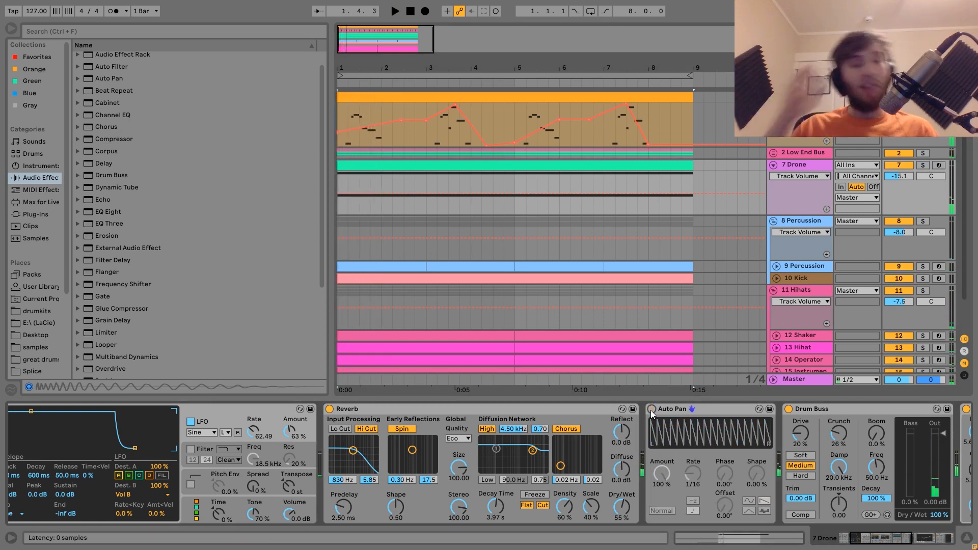
key(space)
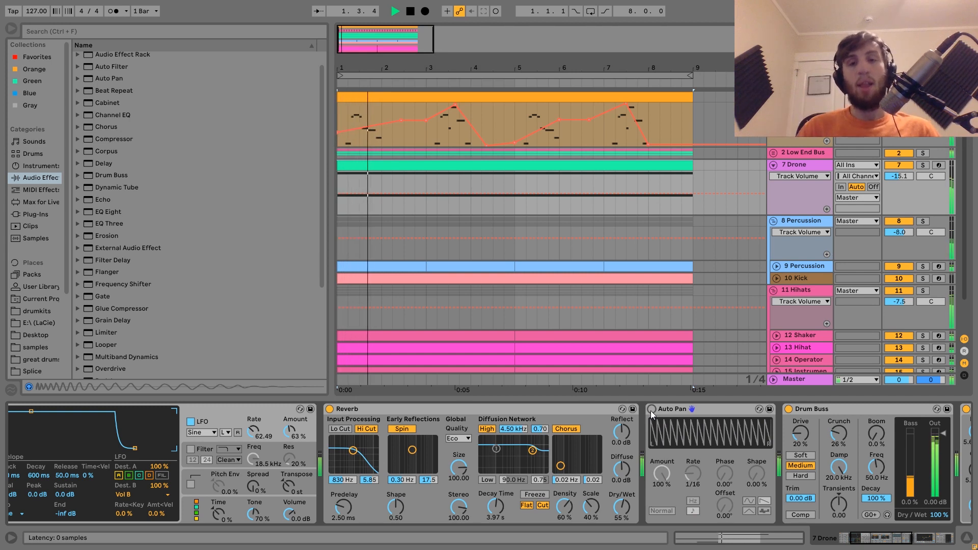
key(space)
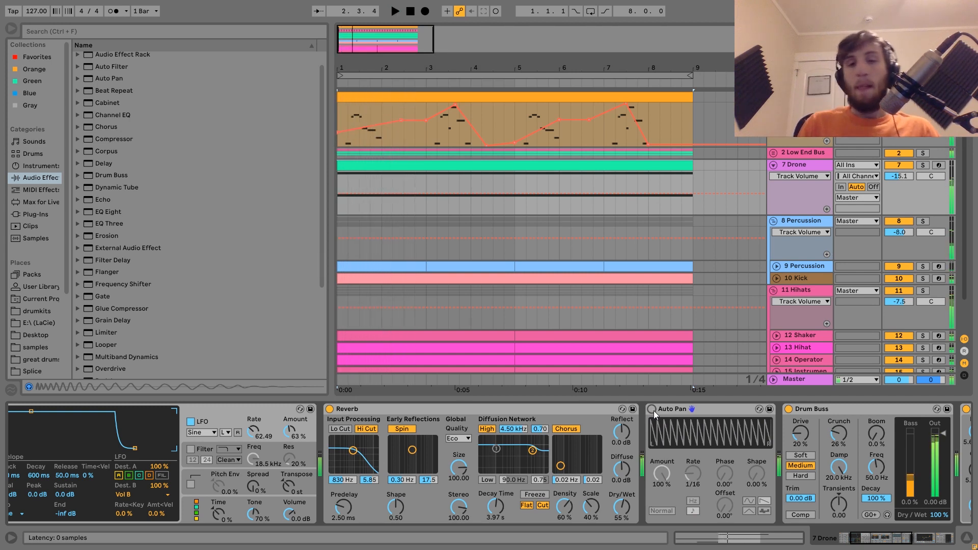
click(652, 409)
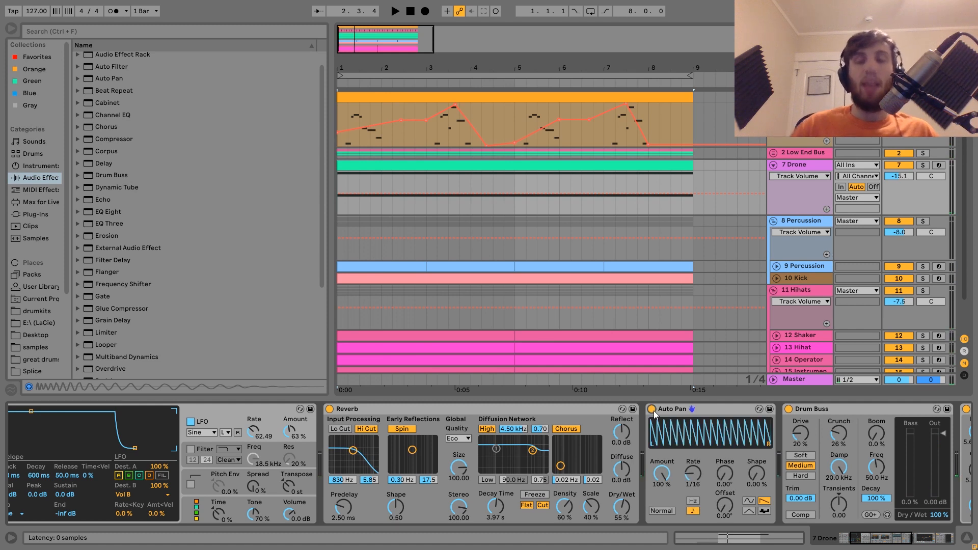
key(space)
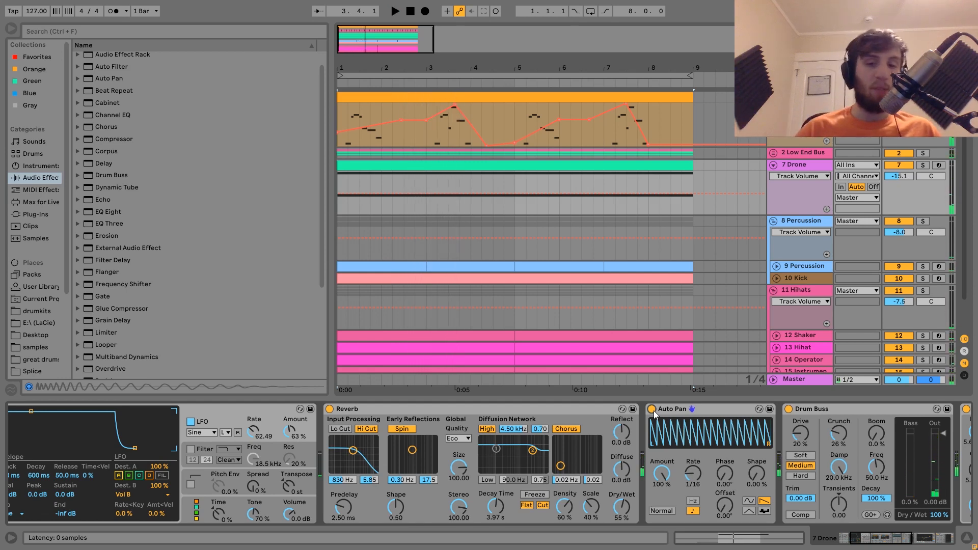
Examine the Drum Buss, EQ Eight and sidechained Compressor that follow Auto Pan on the Drone track.
scroll(653, 411, right, 3)
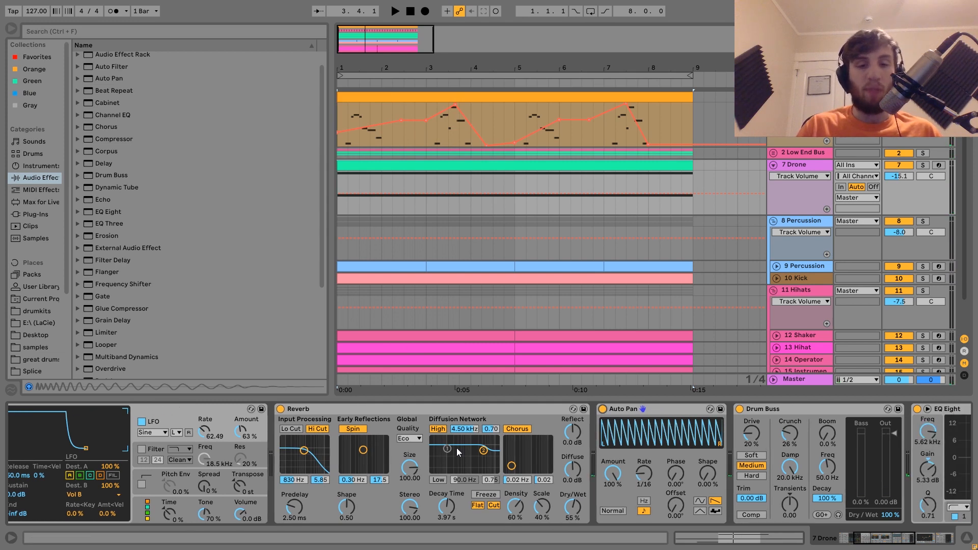
scroll(457, 447, right, 15)
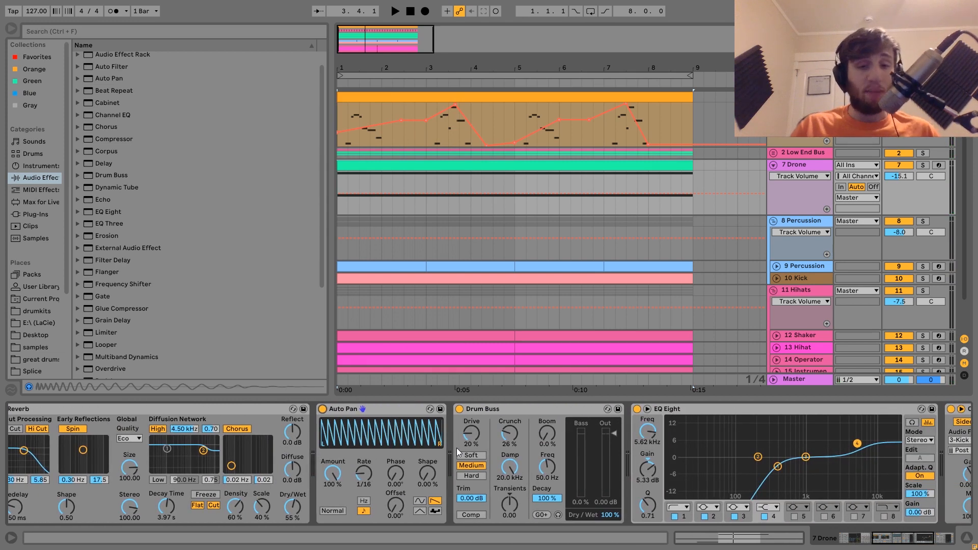
scroll(457, 448, right, 5)
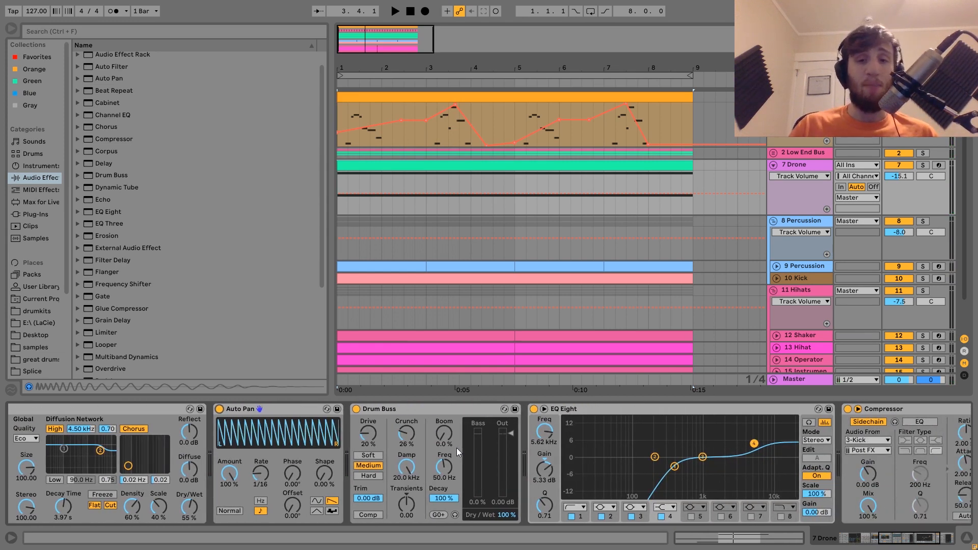
scroll(456, 448, right, 5)
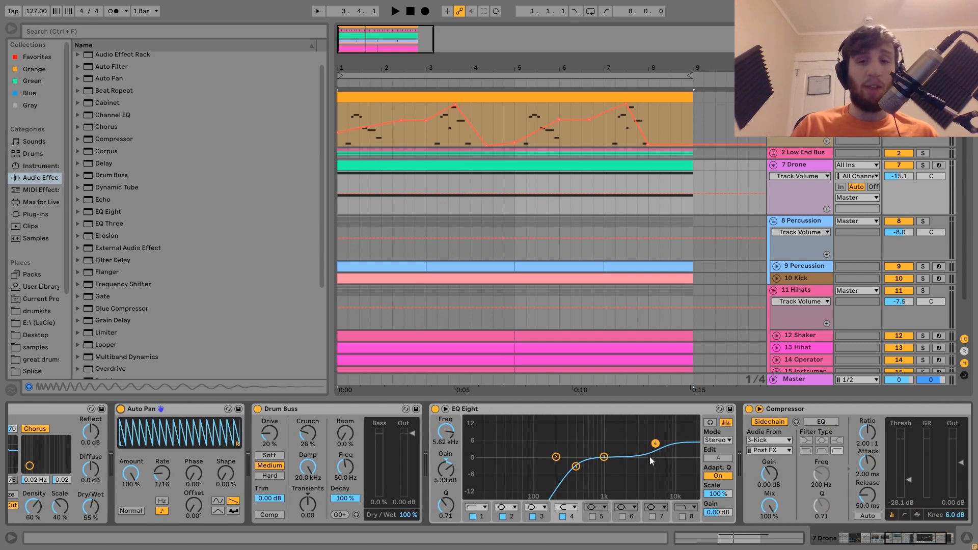
scroll(659, 450, right, 5)
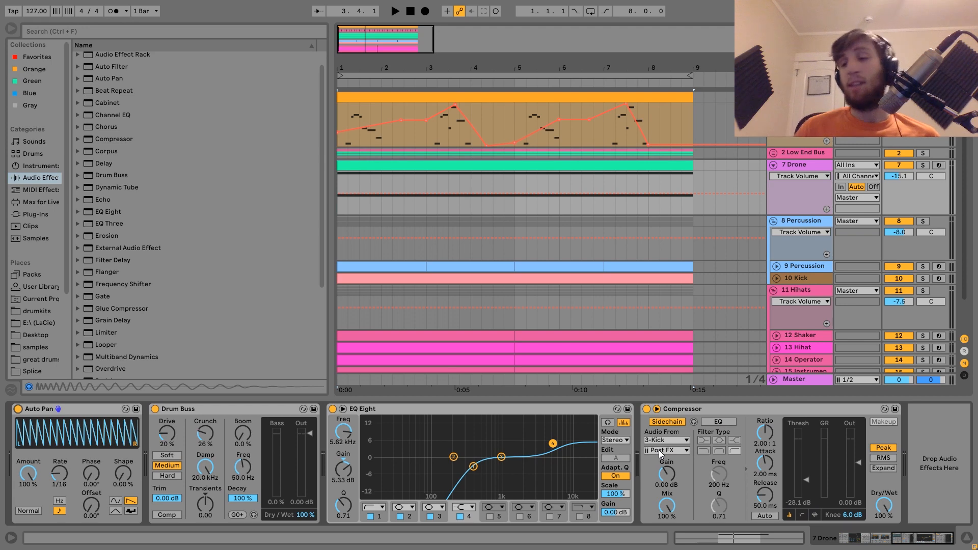
scroll(517, 440, left, 20)
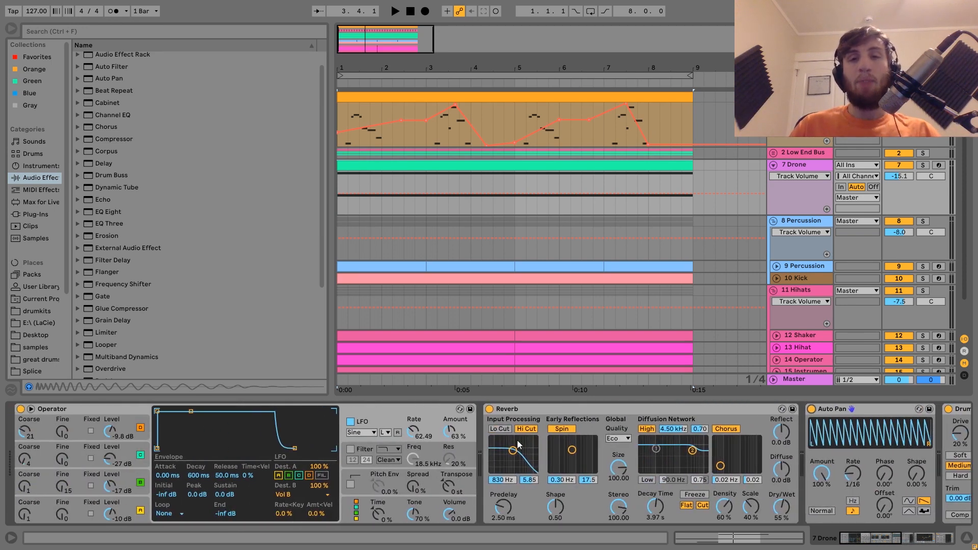
Mute the Drone track during playback of the full mix, then unmute it and audition the difference.
click(906, 165)
key(space)
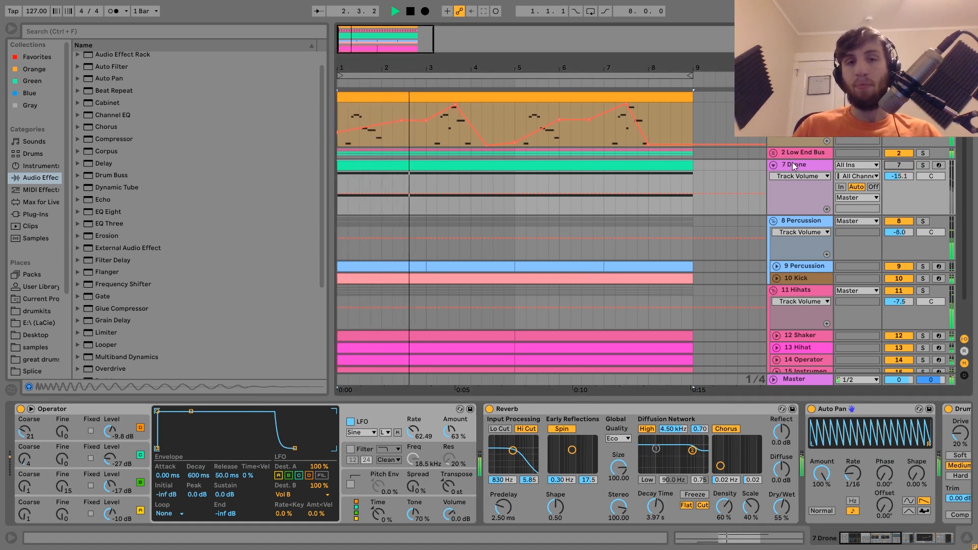
key(space)
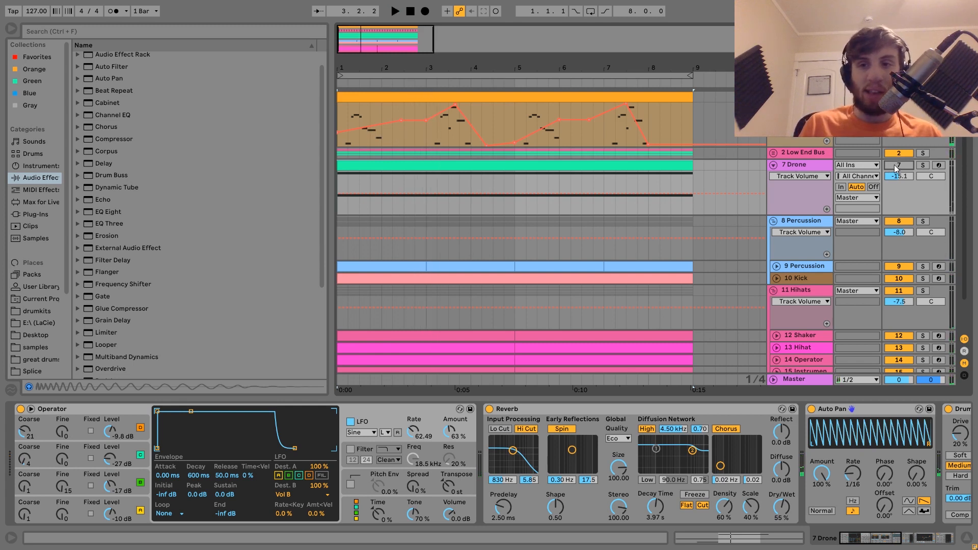
key(space)
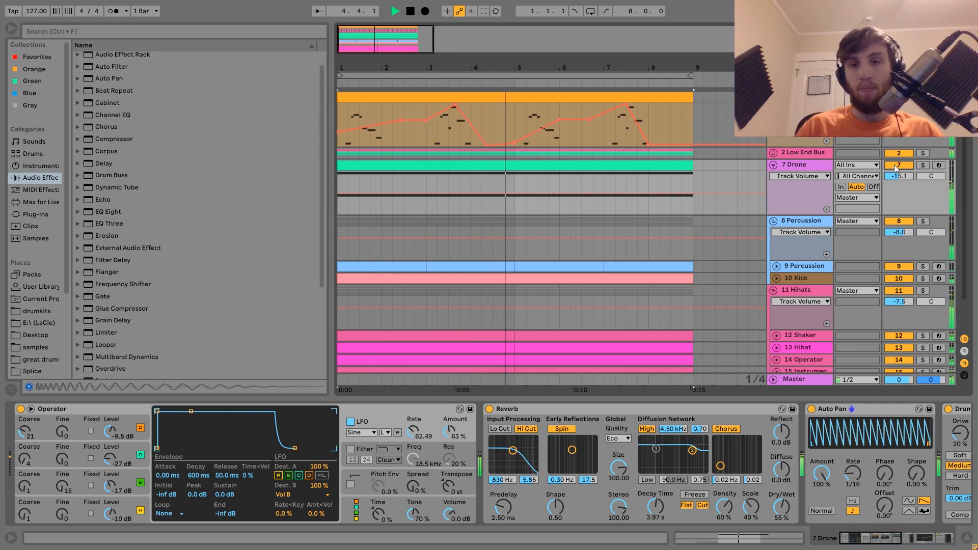
key(space)
Solo the 8 Percussion group, audition it, and unfold its 10 Kick and 9 Percussion tracks.
click(804, 221)
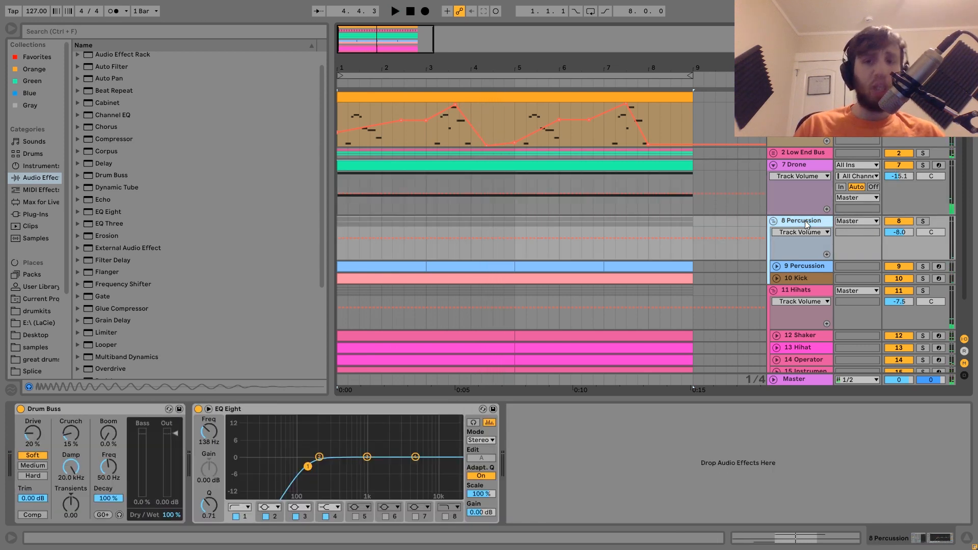
click(922, 221)
key(space)
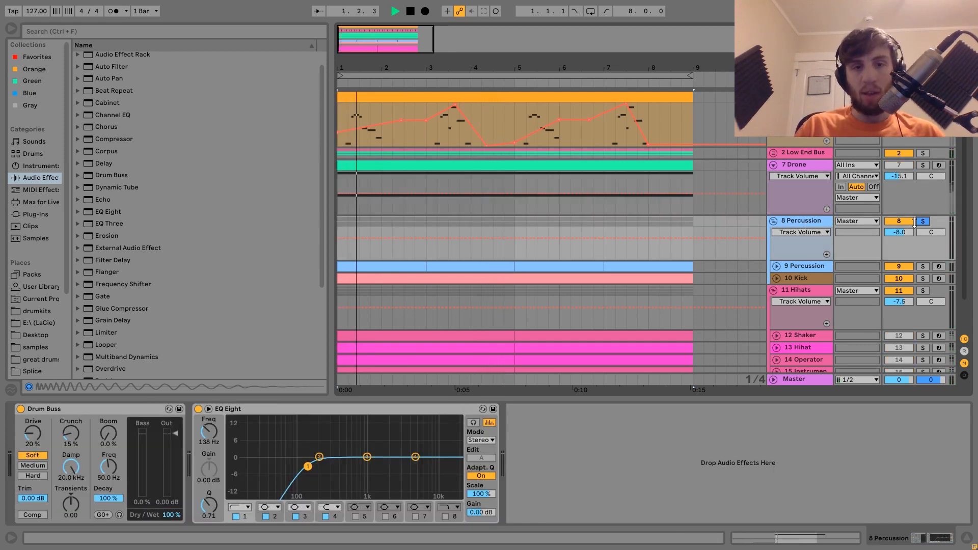
click(776, 278)
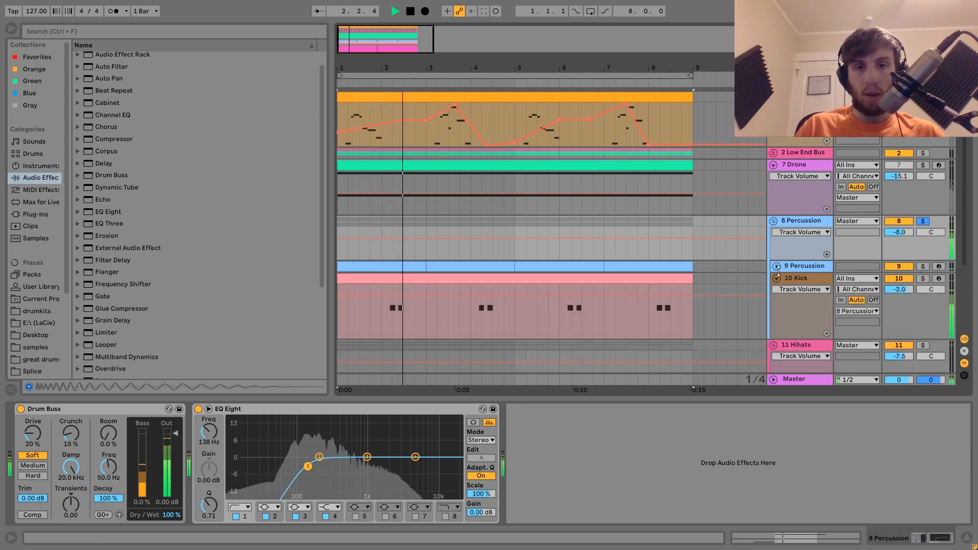
click(777, 268)
scroll(778, 270, down, 5)
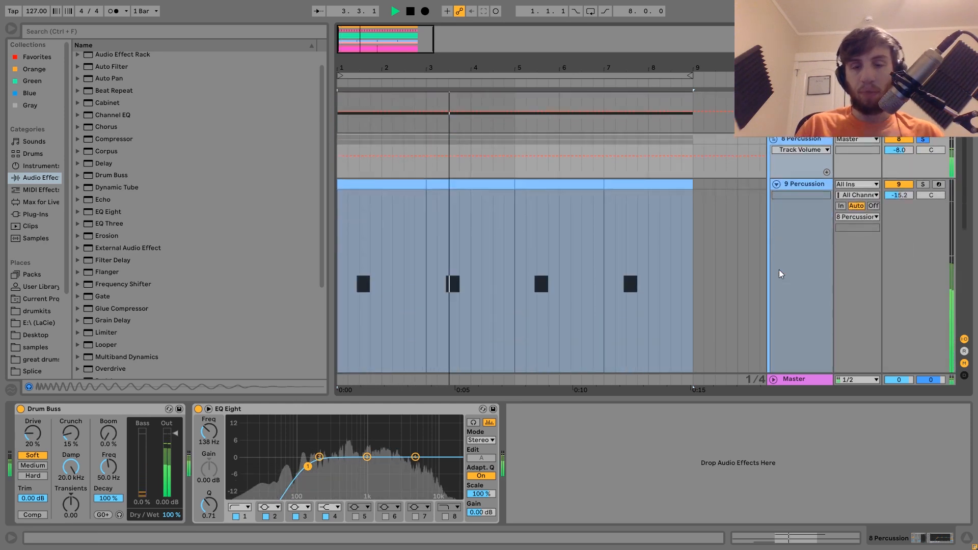
key(space)
Hide the device view and reduce the height of the 9 Percussion track so the other tracks fit below.
scroll(778, 271, down, 3)
scroll(779, 271, up, 3)
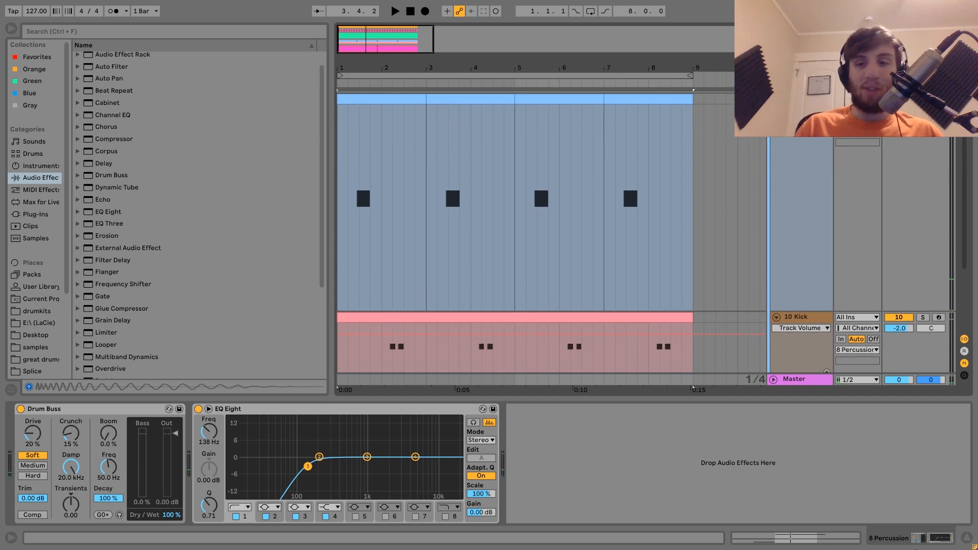
click(966, 541)
scroll(847, 315, up, 3)
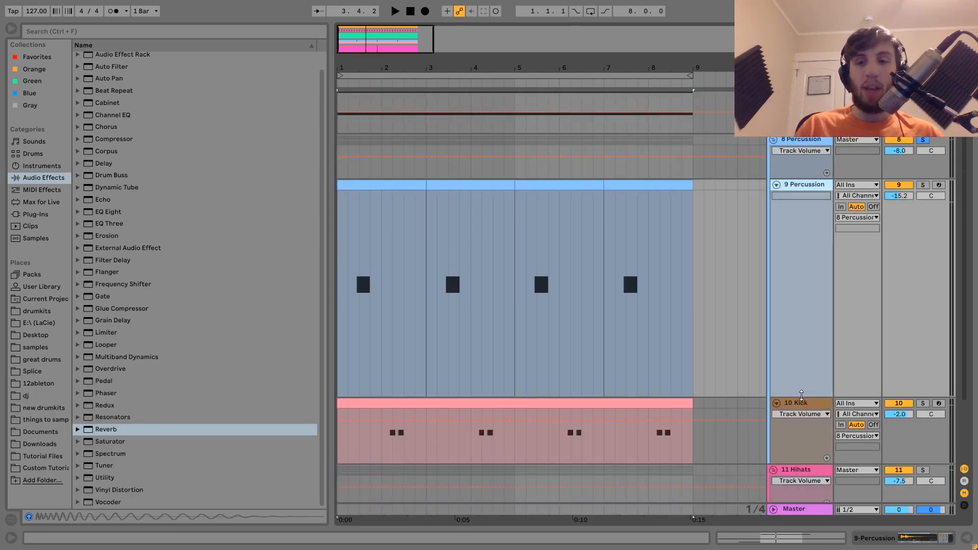
drag(802, 395, 799, 235)
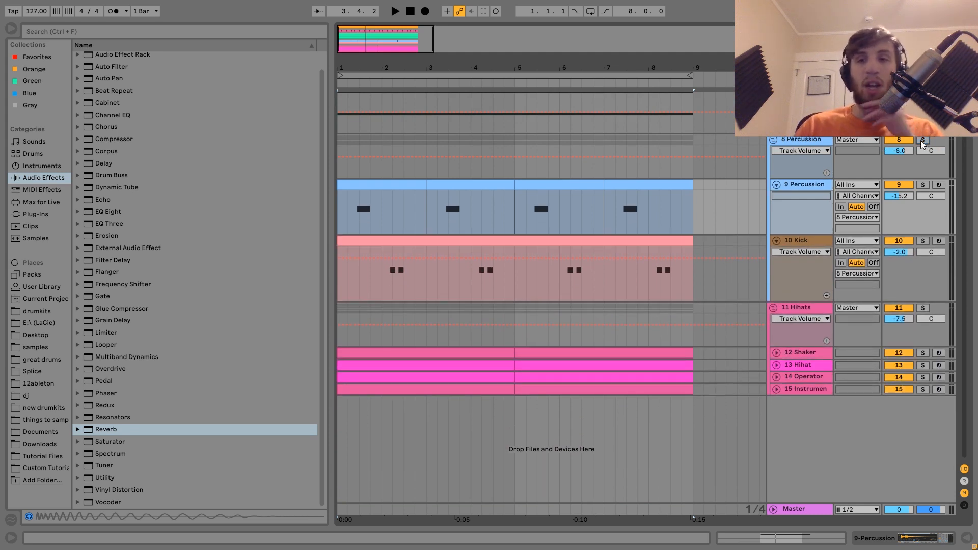
Compare the unsoloed full mix with the 8 Percussion group active and muted.
key(space)
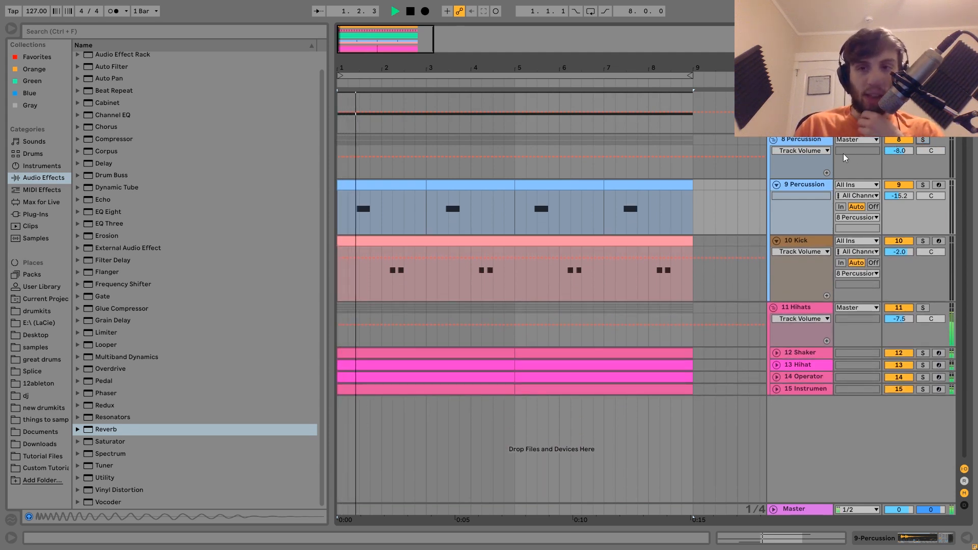
scroll(817, 181, up, 3)
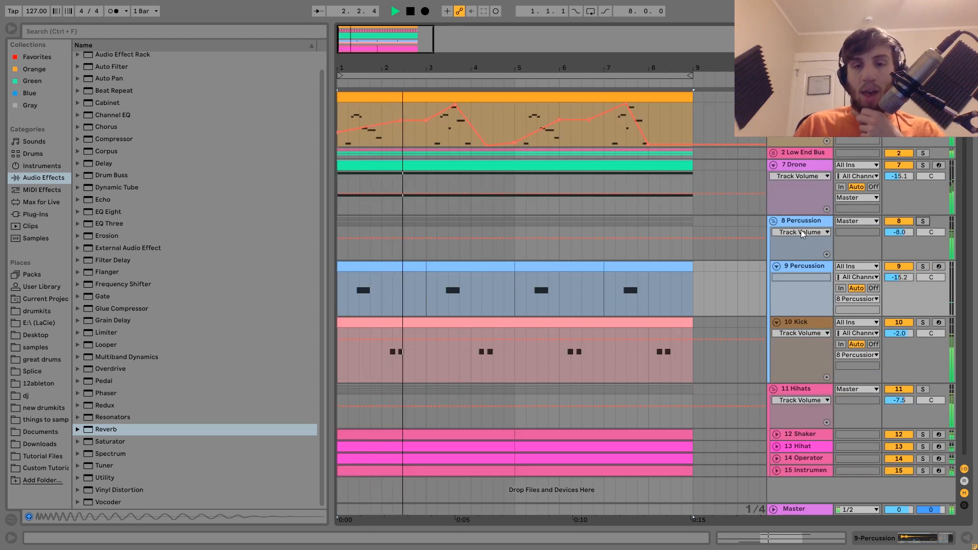
key(space)
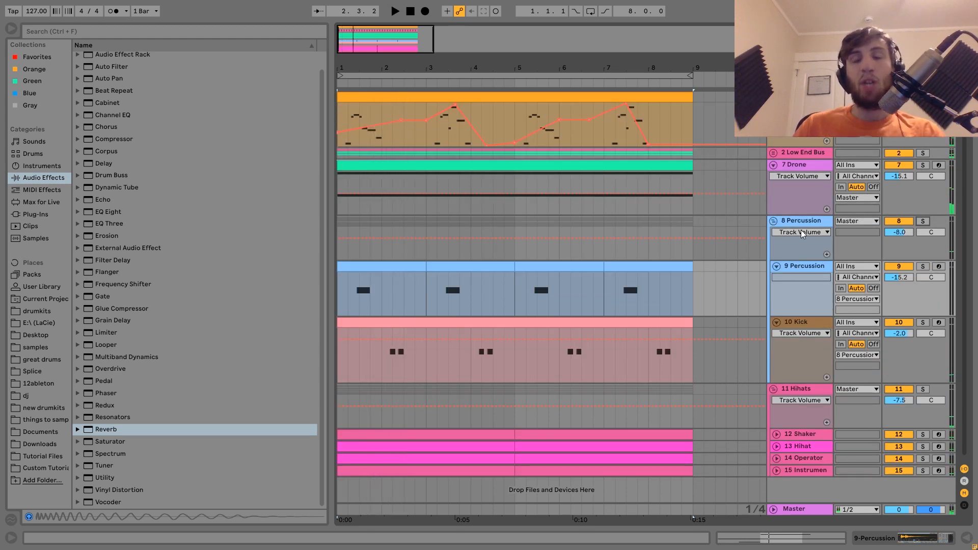
key(space)
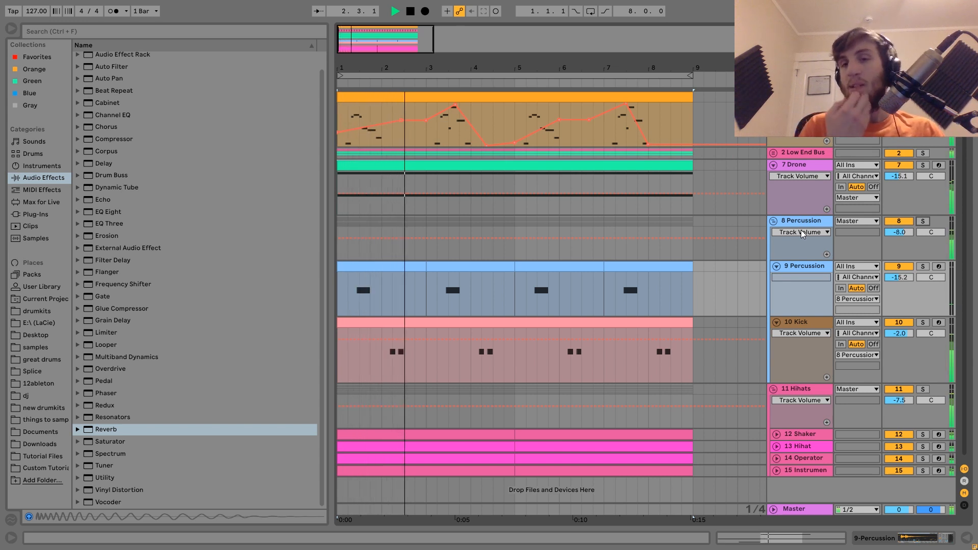
key(space)
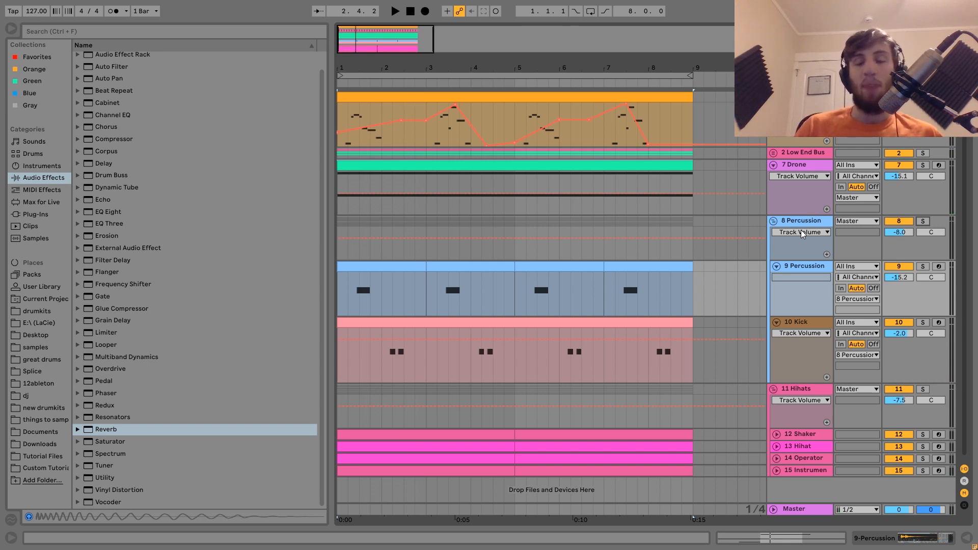
click(897, 223)
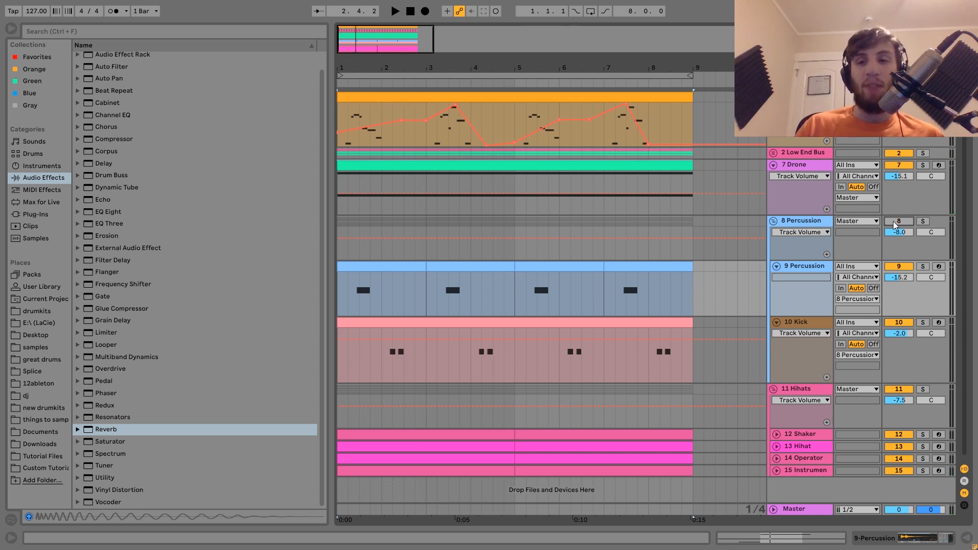
key(space)
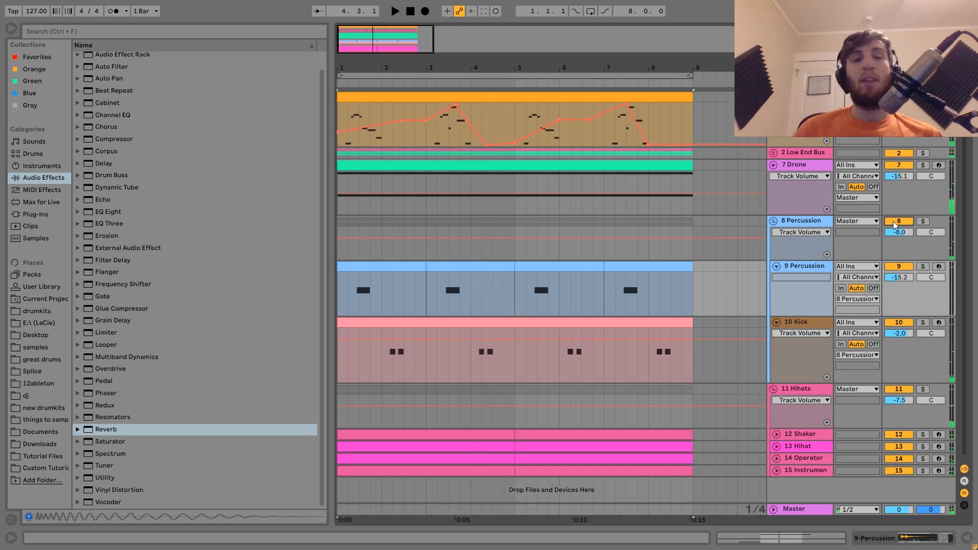
Audition 9 Percussion soloed, show its sampler and Drum Buss devices, and unsolo it to hear it in the mix.
click(922, 266)
key(space)
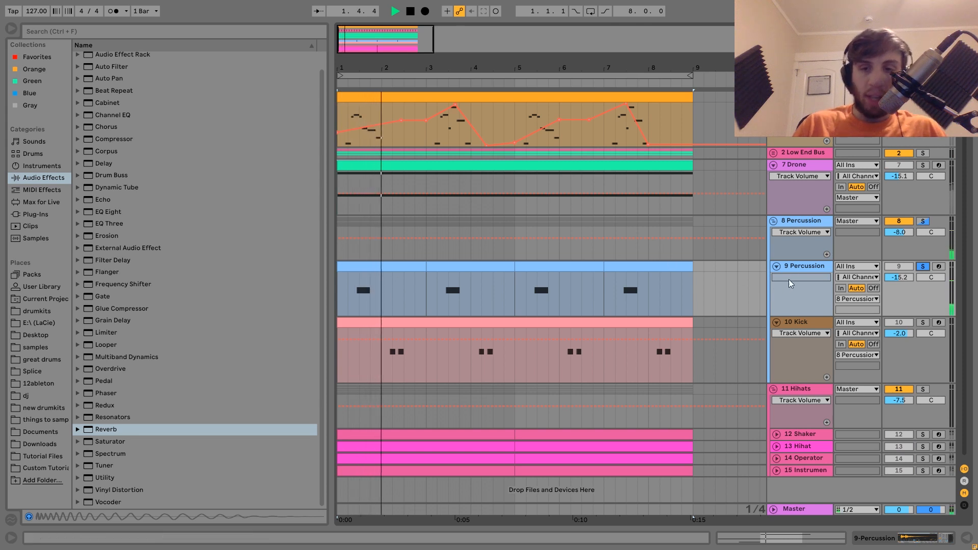
double_click(796, 266)
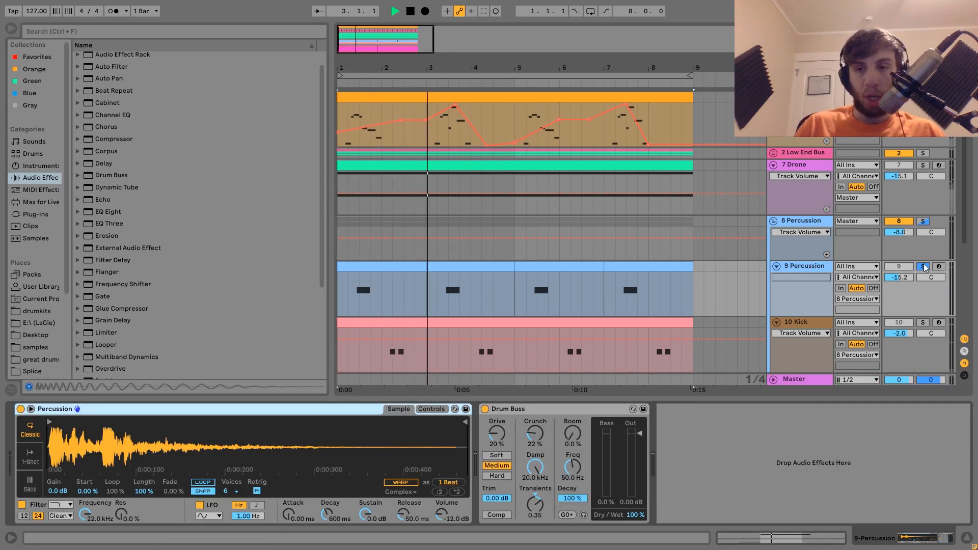
click(924, 266)
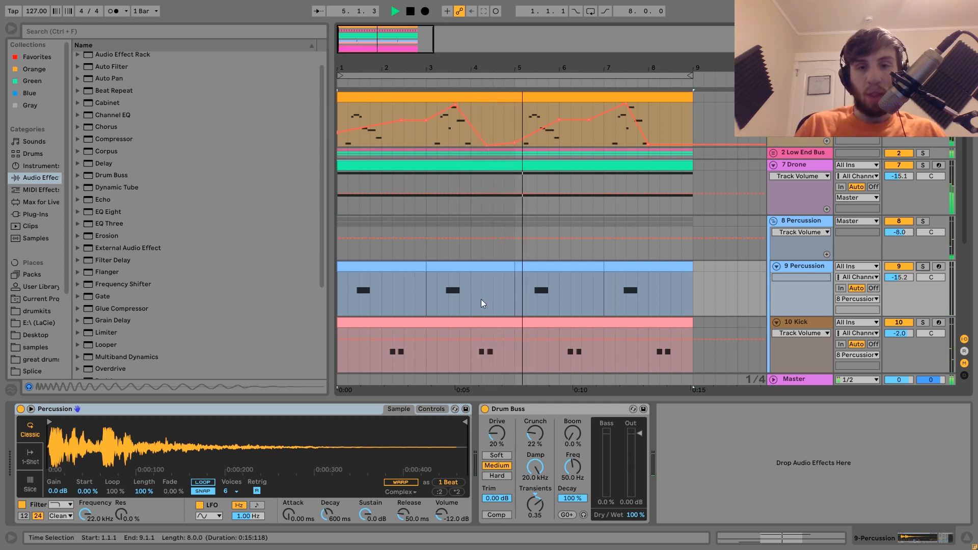
key(space)
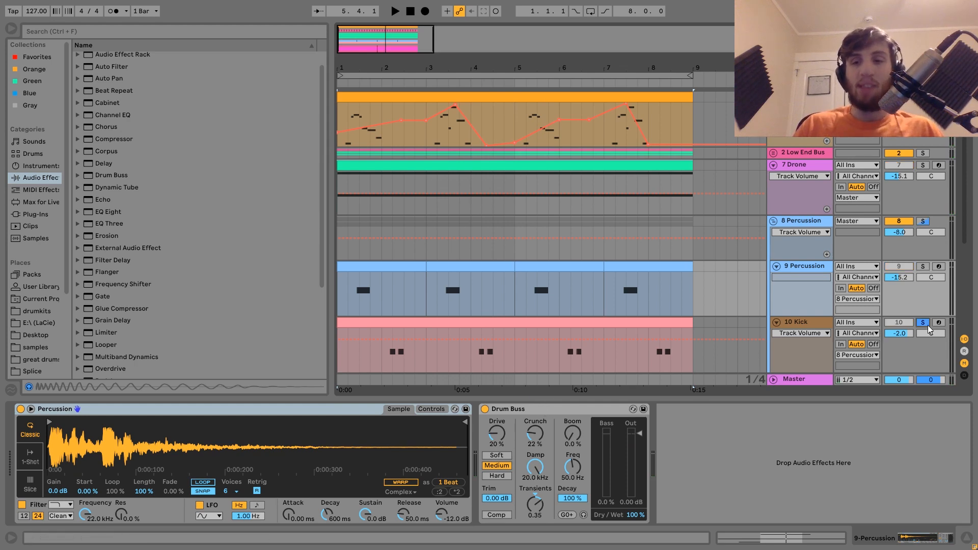
Audition 10 Kick soloed from bar 2, and unsolo it to hear it in the mix.
click(381, 363)
key(space)
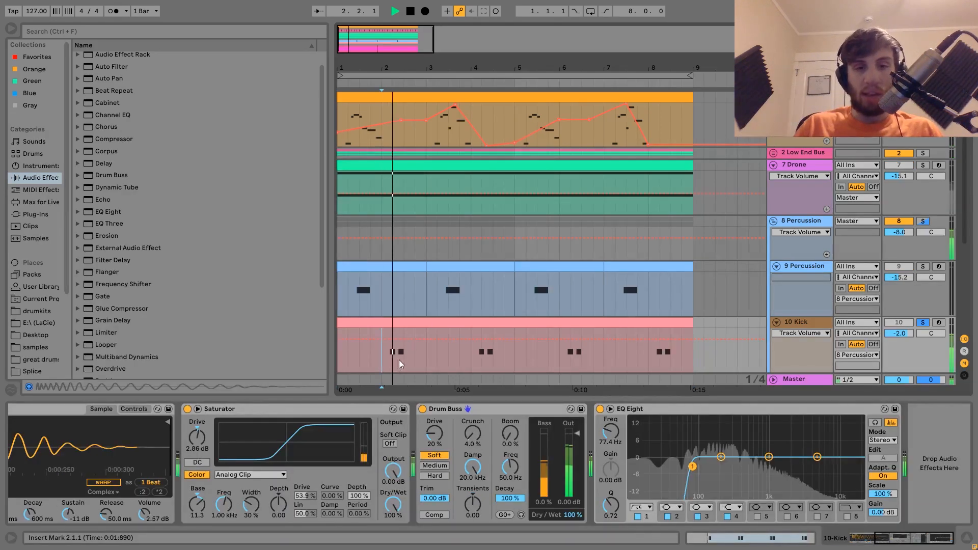
click(923, 322)
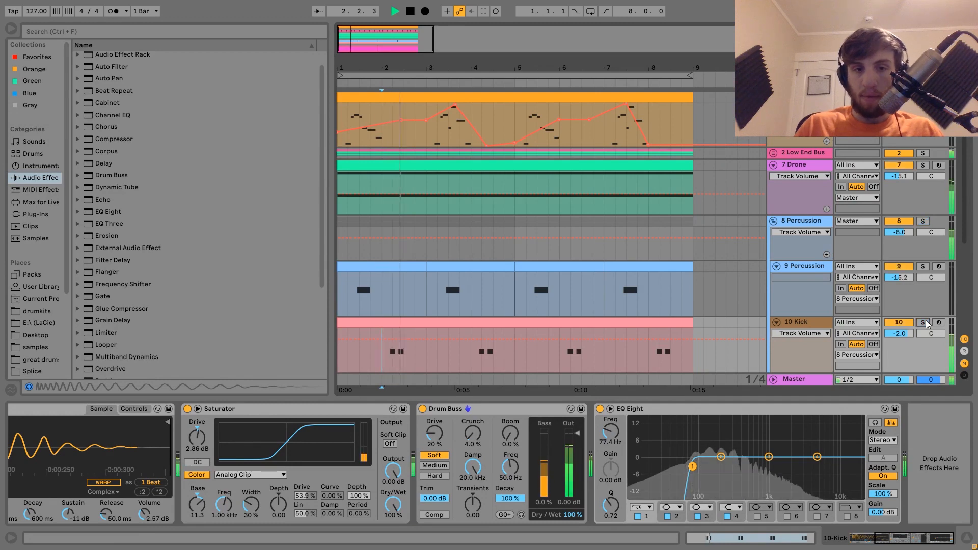
key(space)
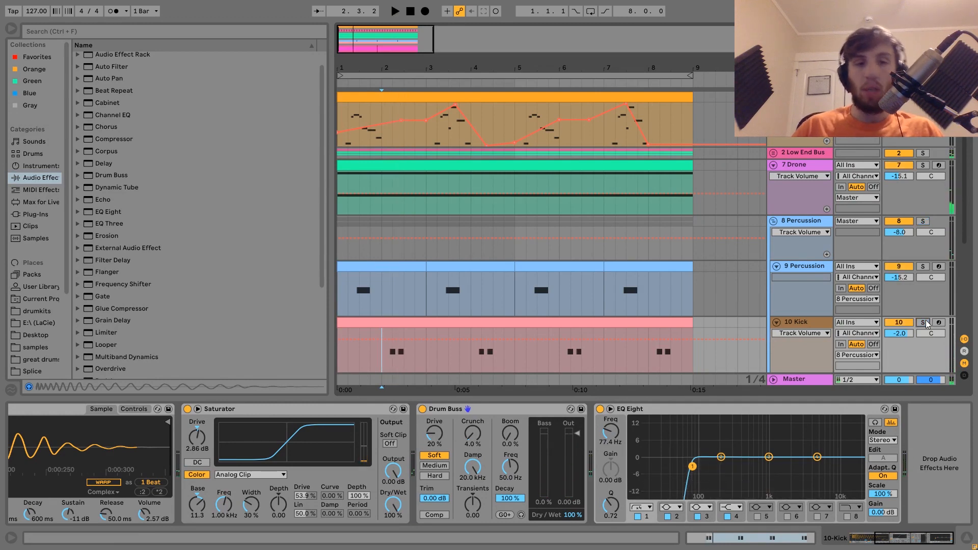
Show the sampler of 10 Kick and locate its Kick.wav sample in the project's imported samples.
scroll(695, 450, up, 5)
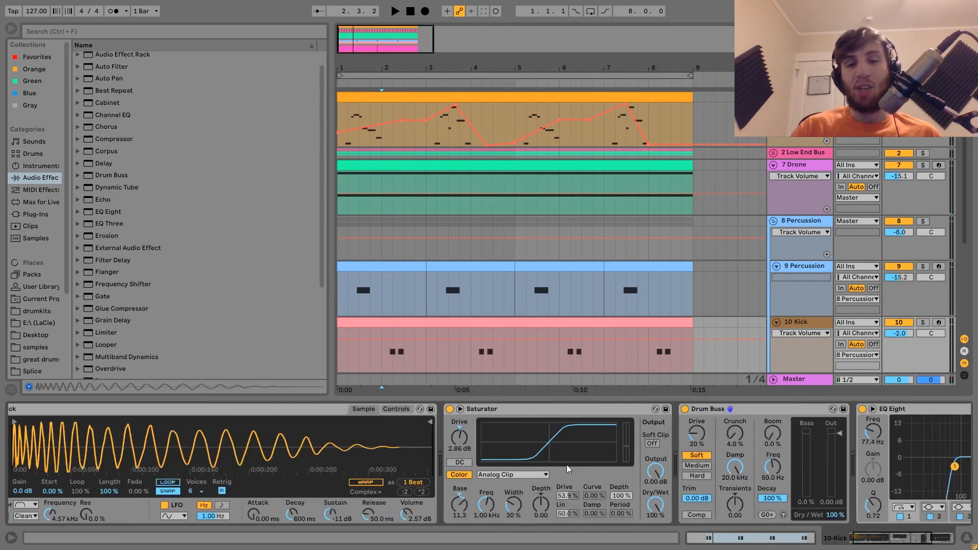
right_click(261, 438)
click(277, 447)
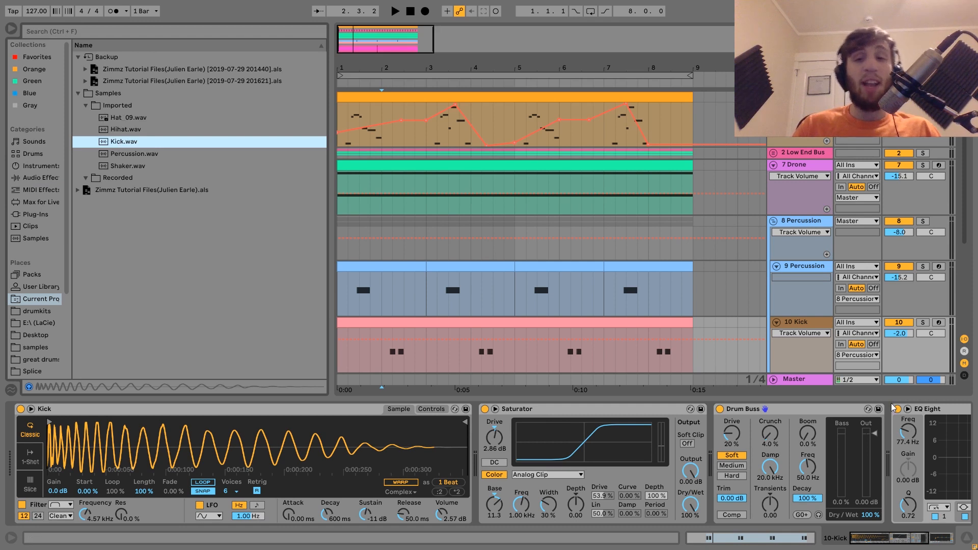
Solo 10 Kick and compare its sound with the sampler's filter switched off and on.
click(922, 323)
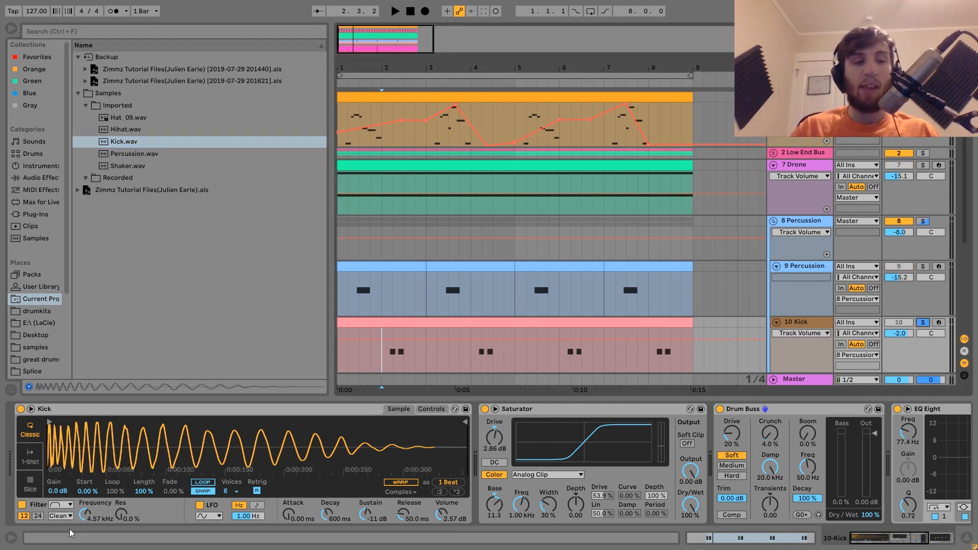
key(space)
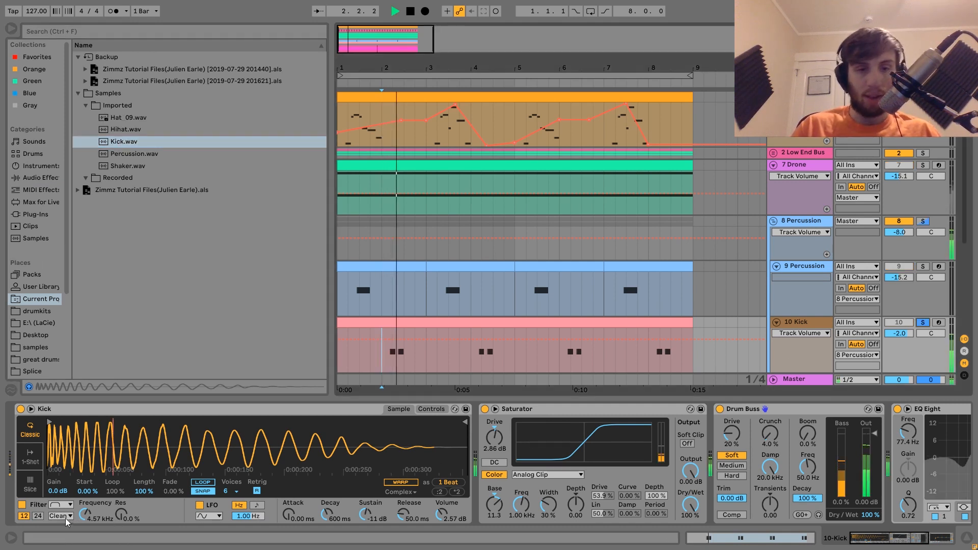
click(22, 505)
click(22, 505)
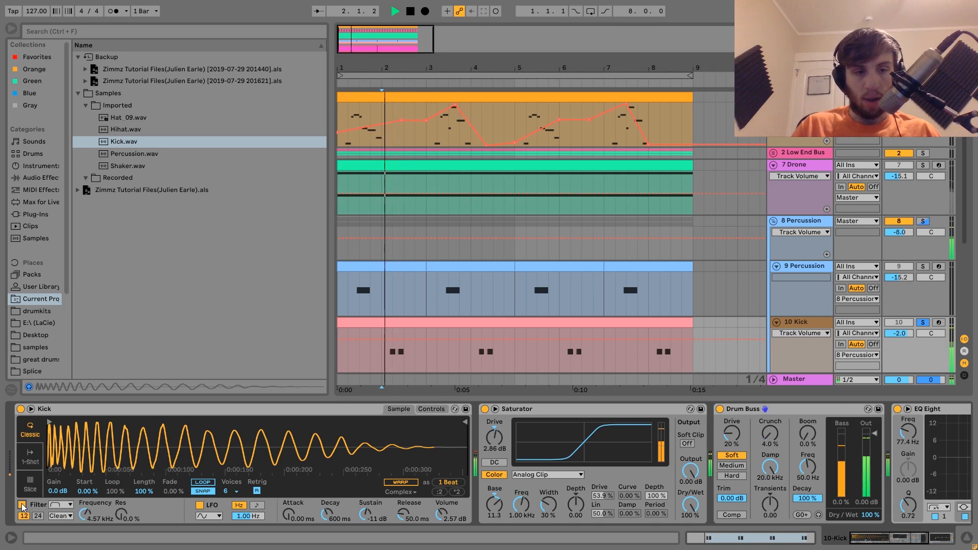
key(space)
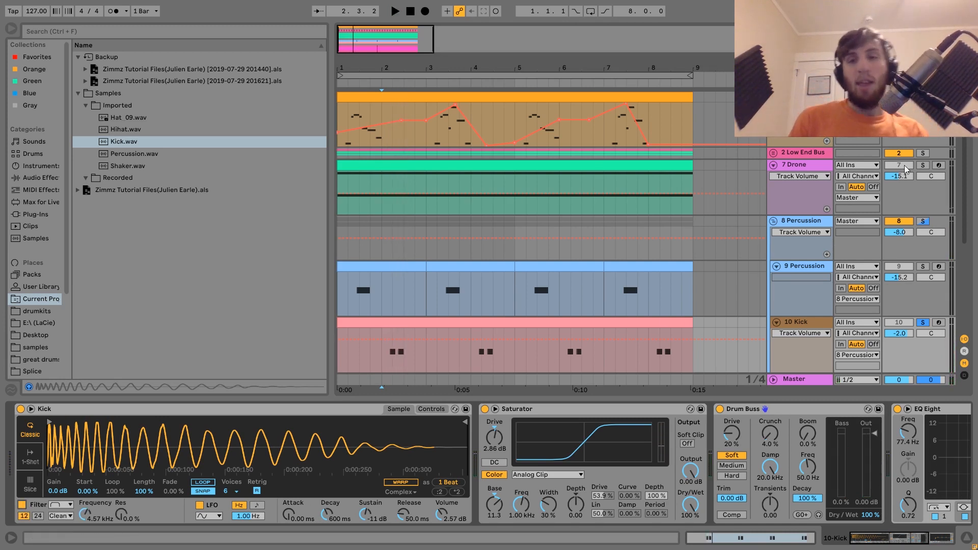
Compare 10 Kick soloed with the unsoloed mix, ending with the kick soloed and playback stopped.
click(923, 153)
key(space)
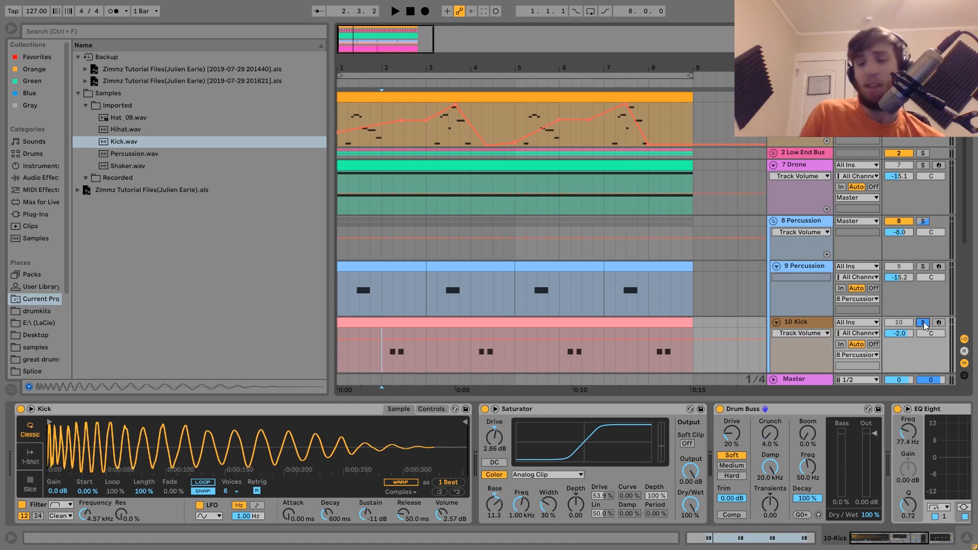
key(space)
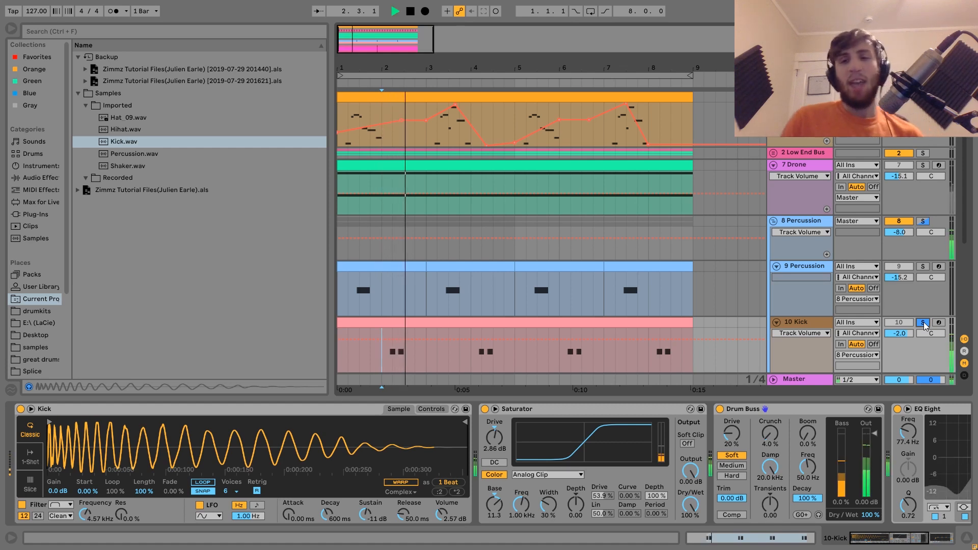
click(923, 323)
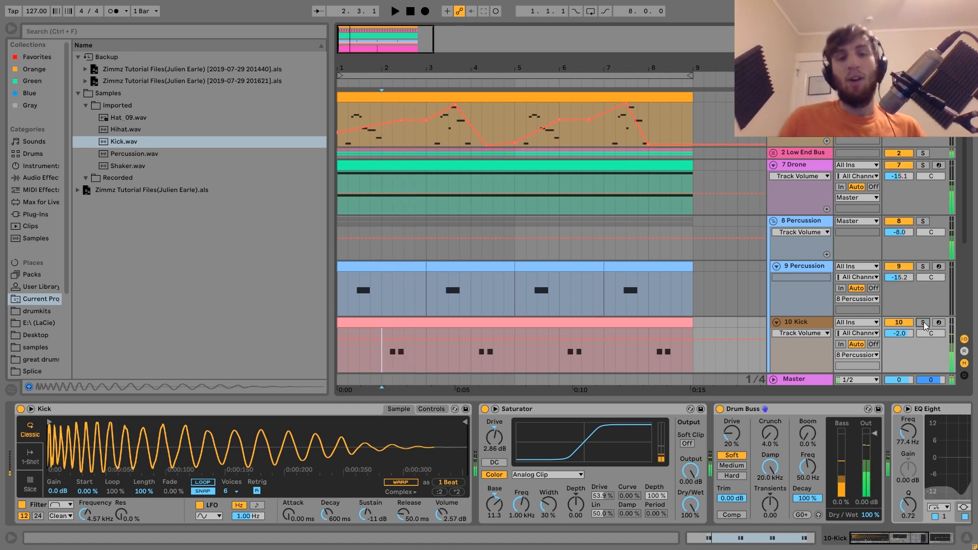
click(923, 323)
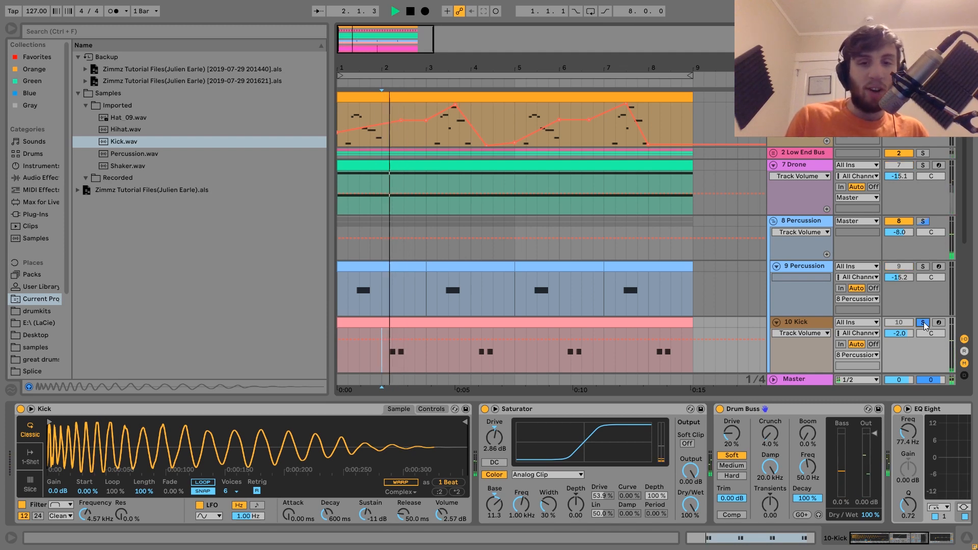
key(space)
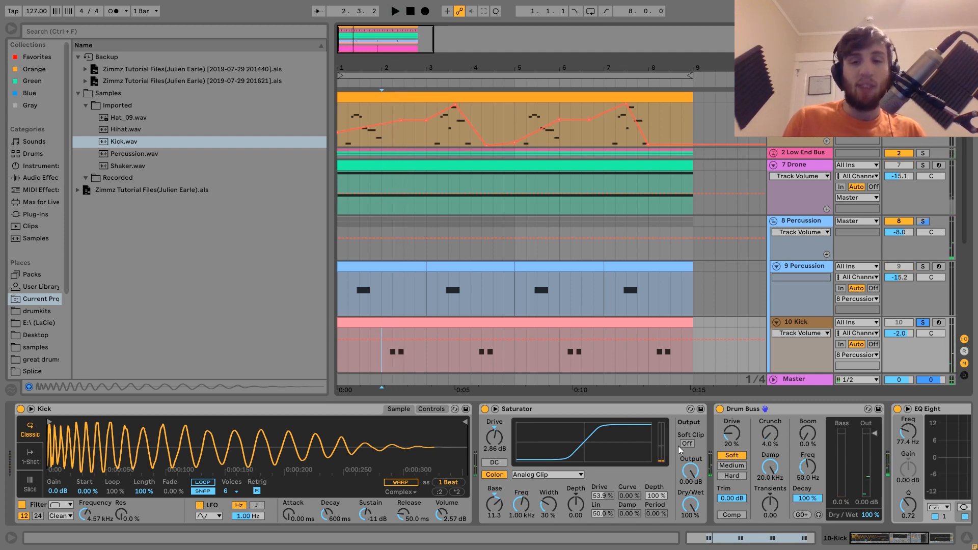
Show the Saturator, Drum Buss and EQ Eight on 10 Kick, and select the EQ Eight.
scroll(678, 445, right, 3)
scroll(677, 446, right, 5)
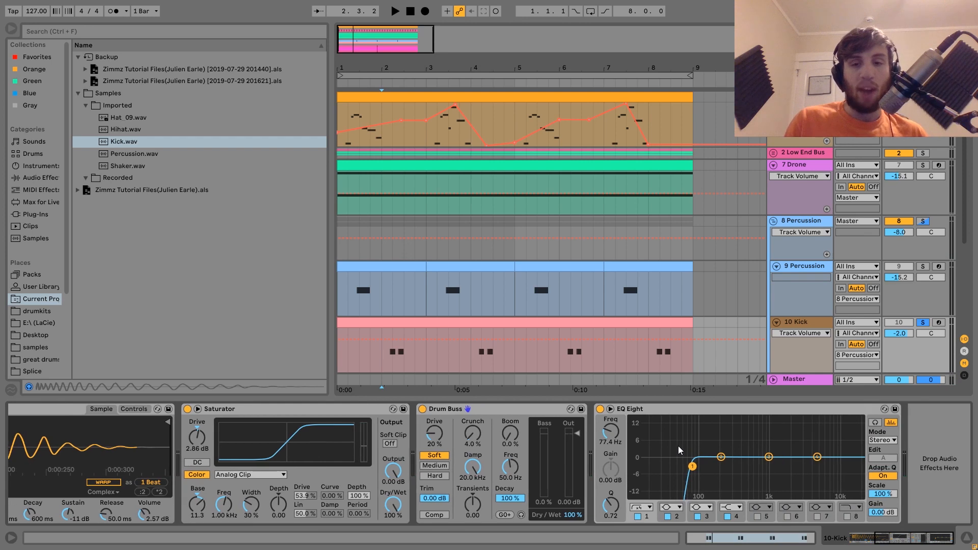
click(623, 409)
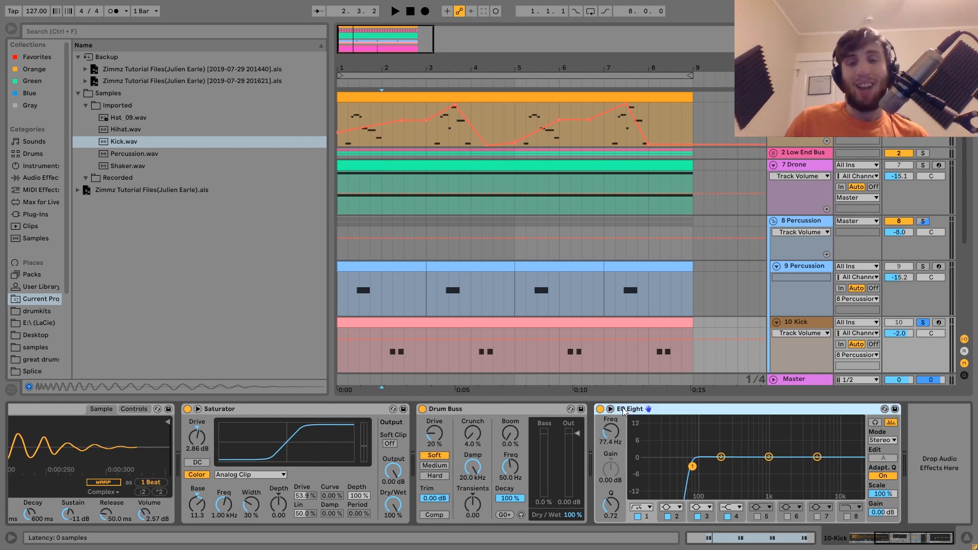
Solo the whole 8 Percussion group, show its Drum Buss and EQ Eight, and set the insert marker to bar 1.
click(923, 222)
click(359, 224)
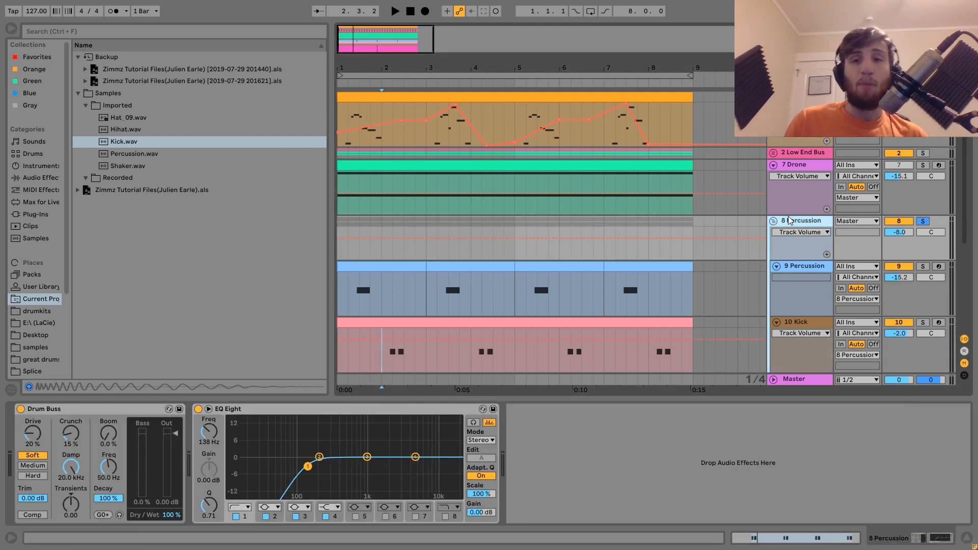
click(337, 221)
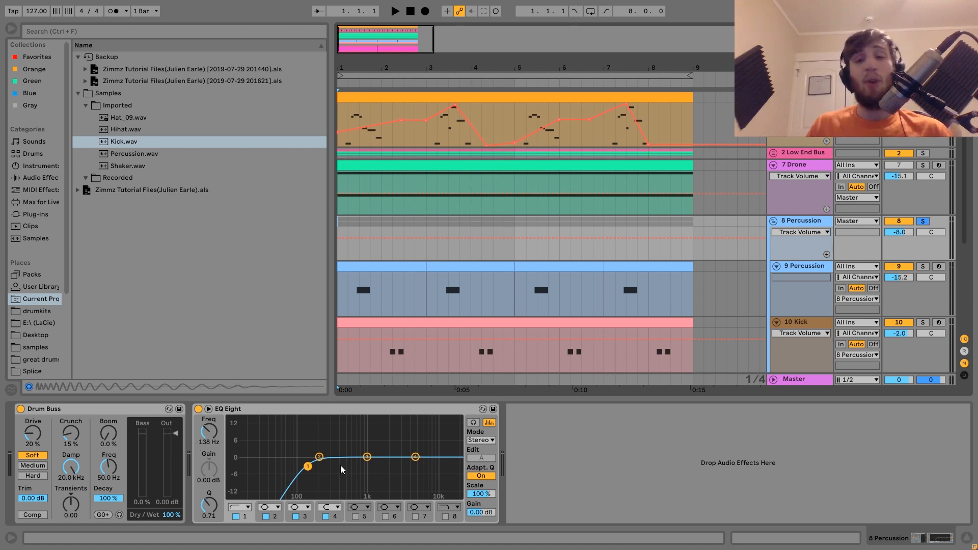
Solo the 11 Hihats group and audition it with its device chain shown.
scroll(665, 285, down, 5)
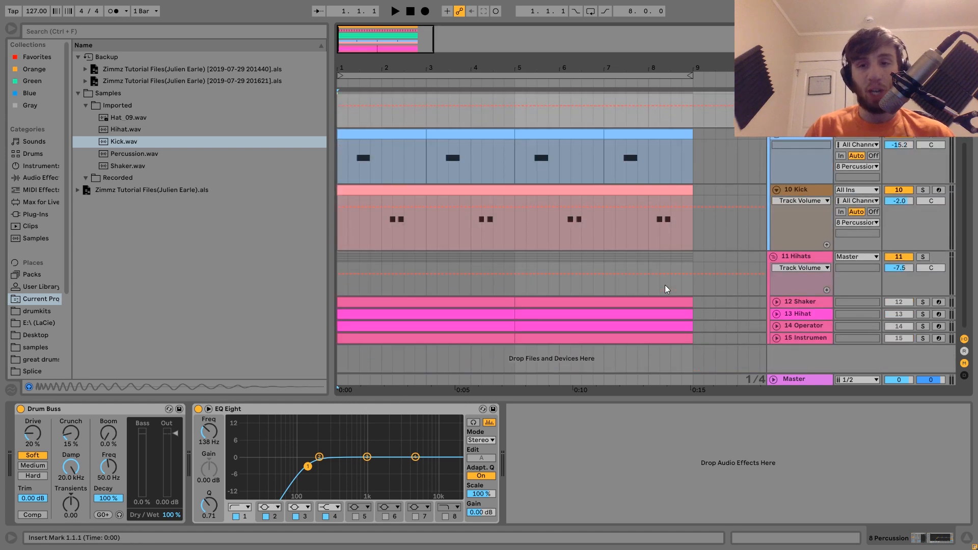
click(922, 257)
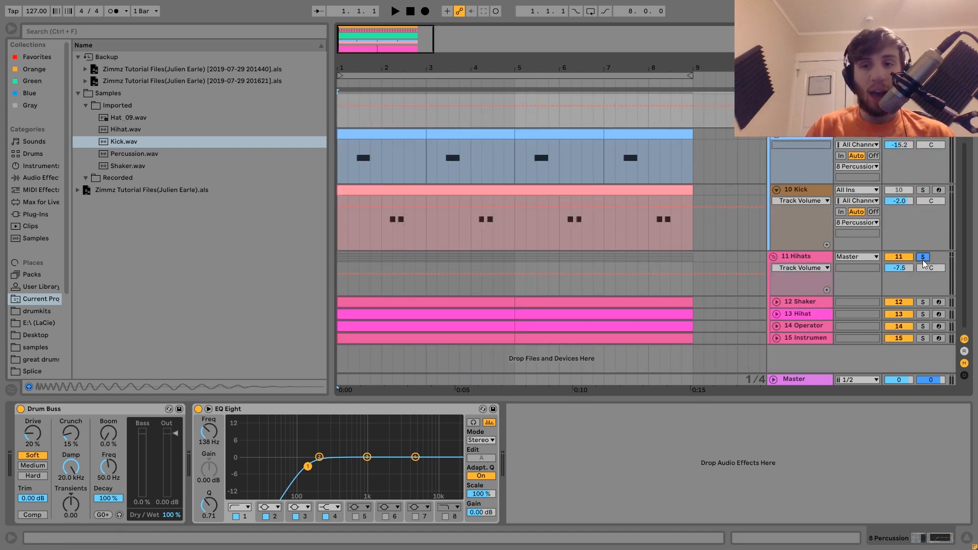
click(811, 258)
key(space)
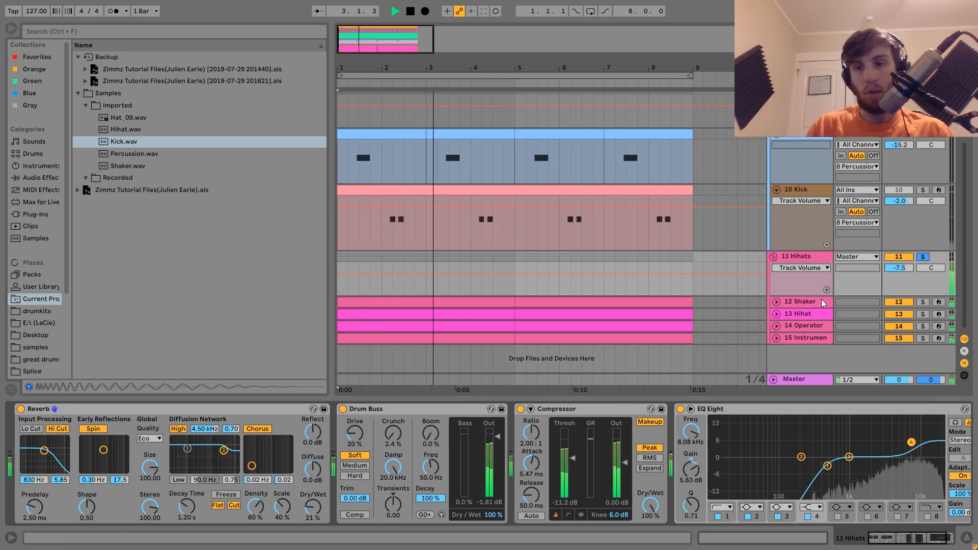
key(space)
Unfold and solo the 12 Shaker track, and audition it with its sampler and EQ Eight shown.
click(802, 304)
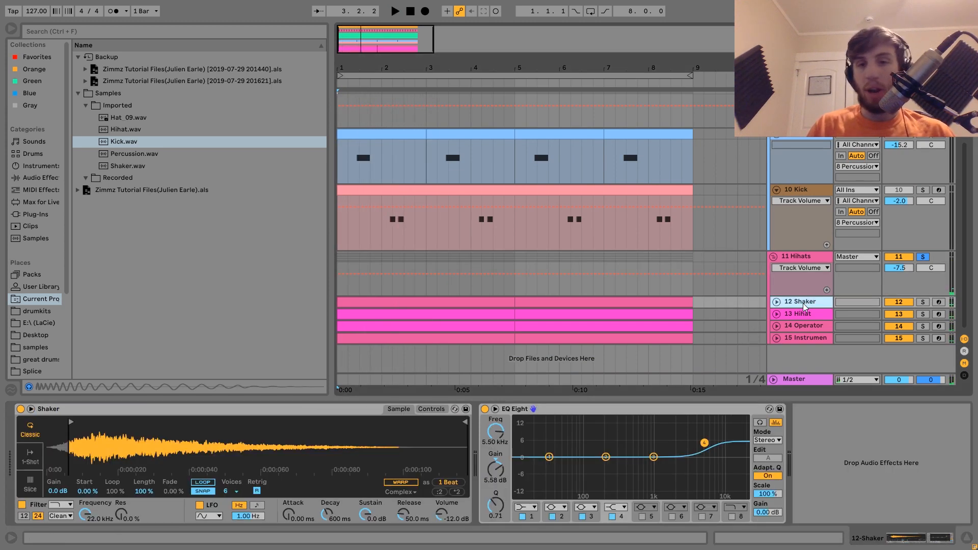
key(Right)
scroll(803, 303, down, 1)
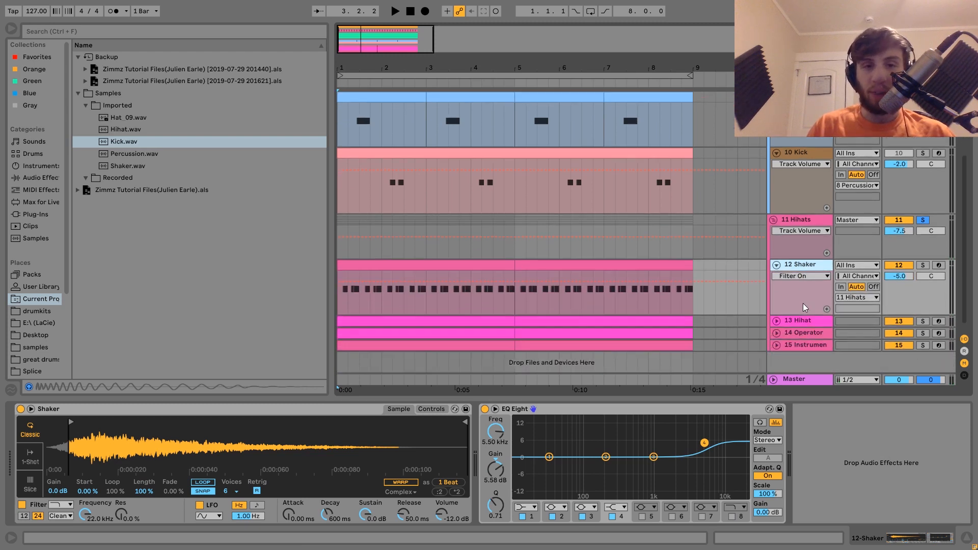
click(922, 265)
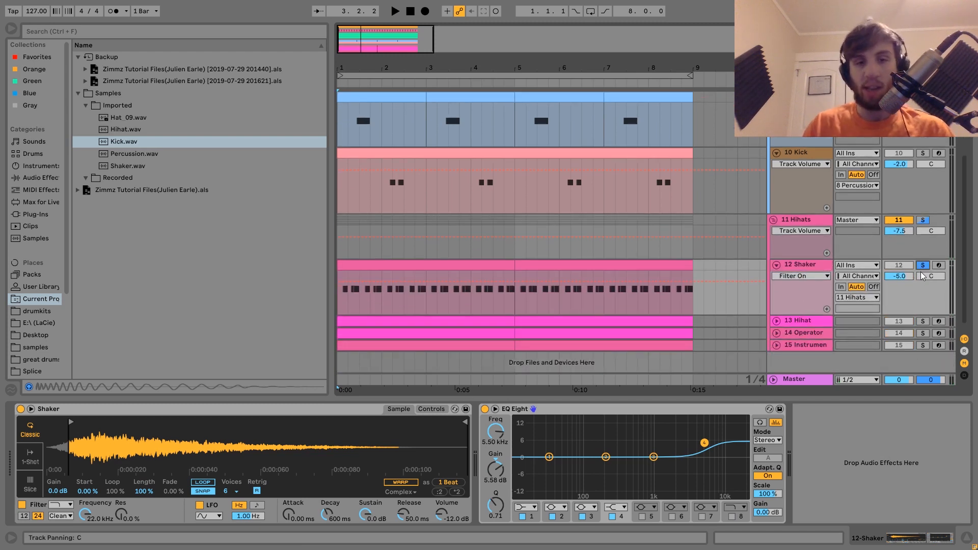
key(space)
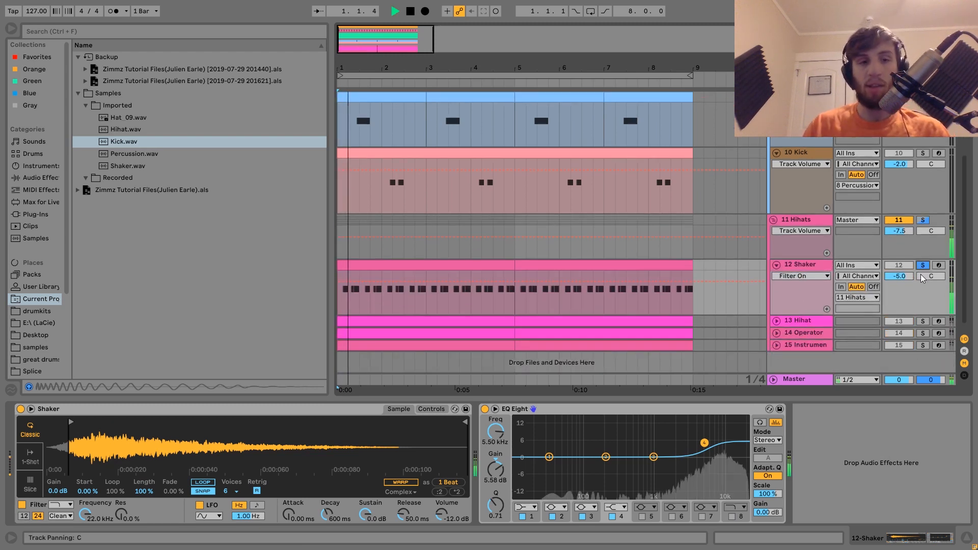
click(805, 265)
key(space)
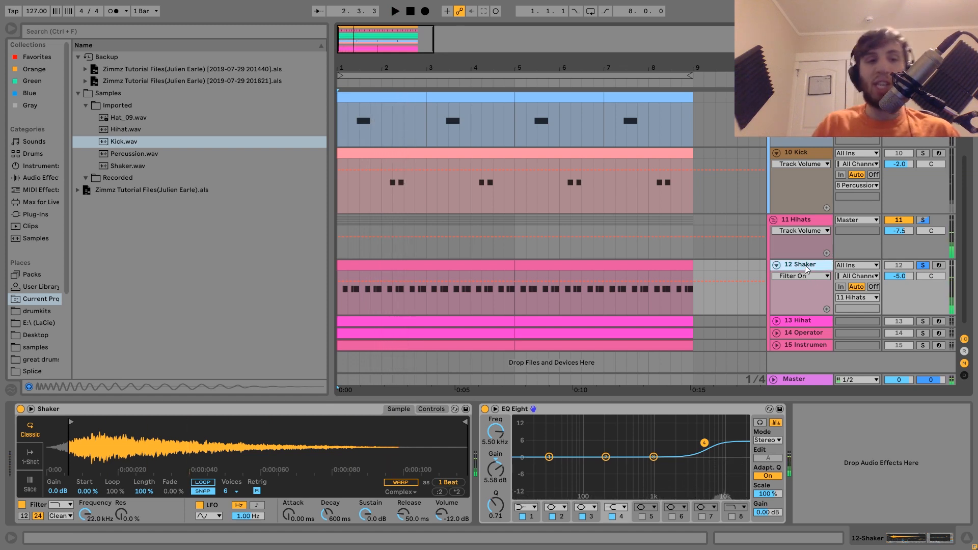
Preview Shaker.wav in the project's samples, and compare 12 Shaker soloed with the rest of the hi-hat group.
click(184, 165)
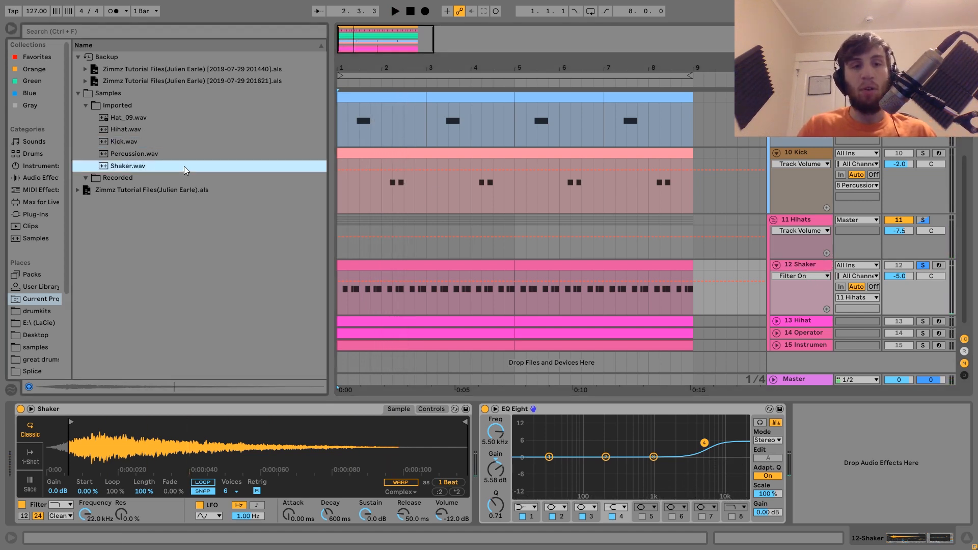
key(space)
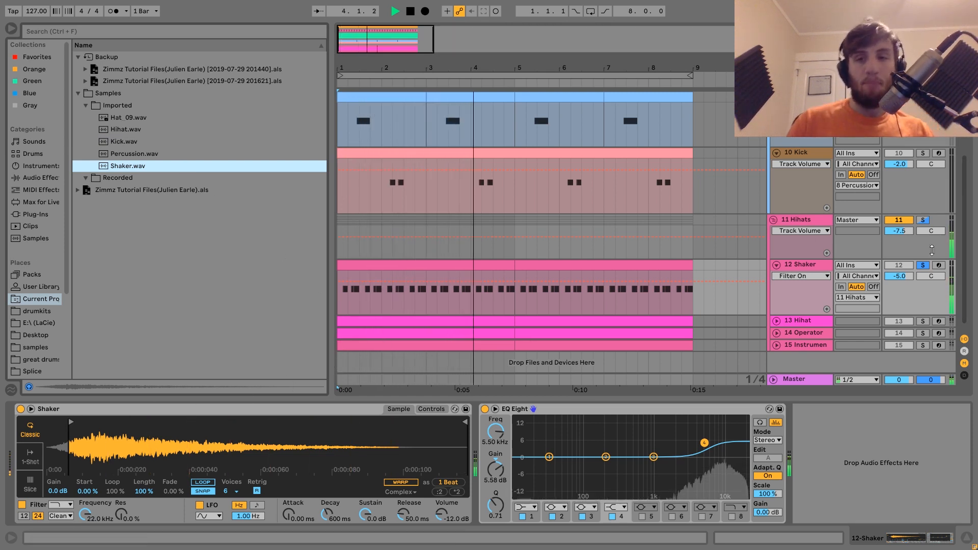
click(923, 265)
click(922, 266)
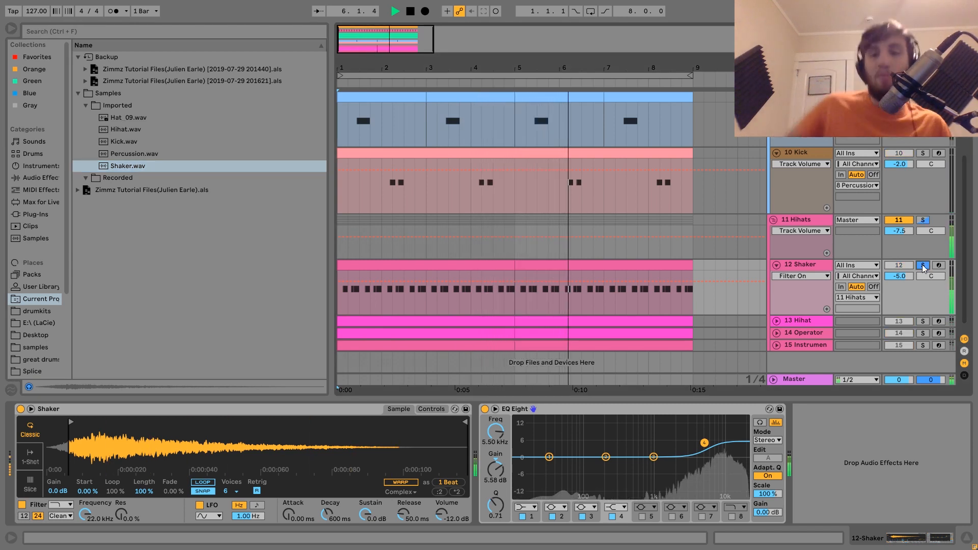
click(788, 344)
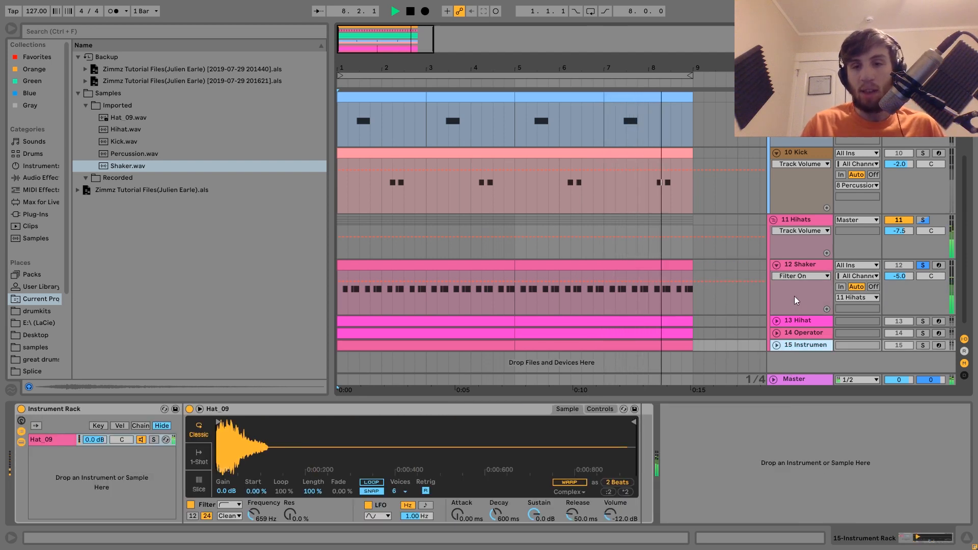
click(793, 296)
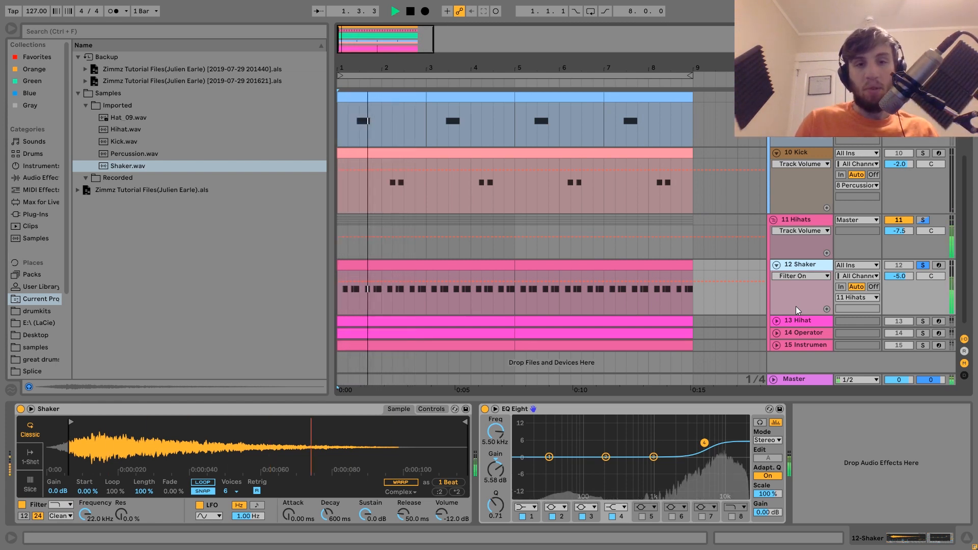
key(space)
Solo and unfold the 13 Hihat track, and audition it with its sampler shown.
click(922, 321)
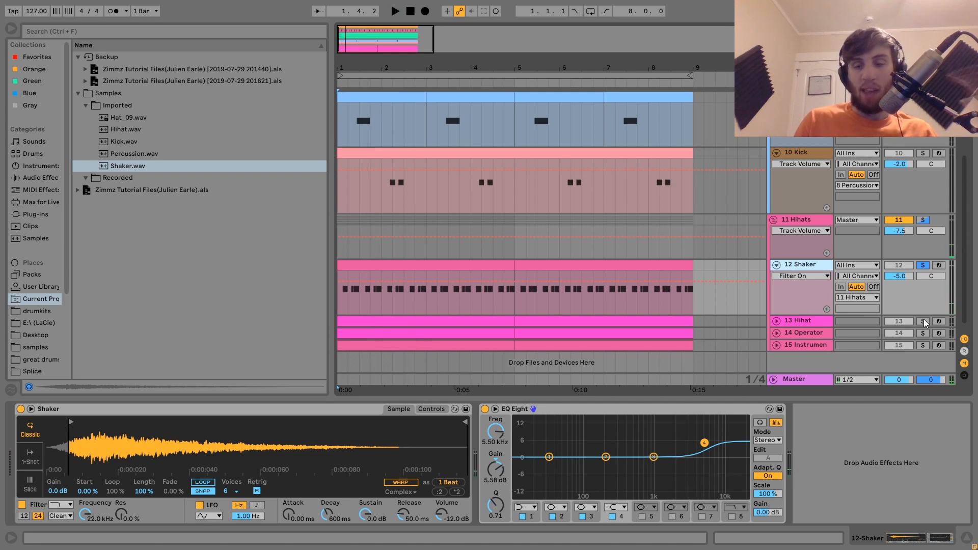
click(792, 320)
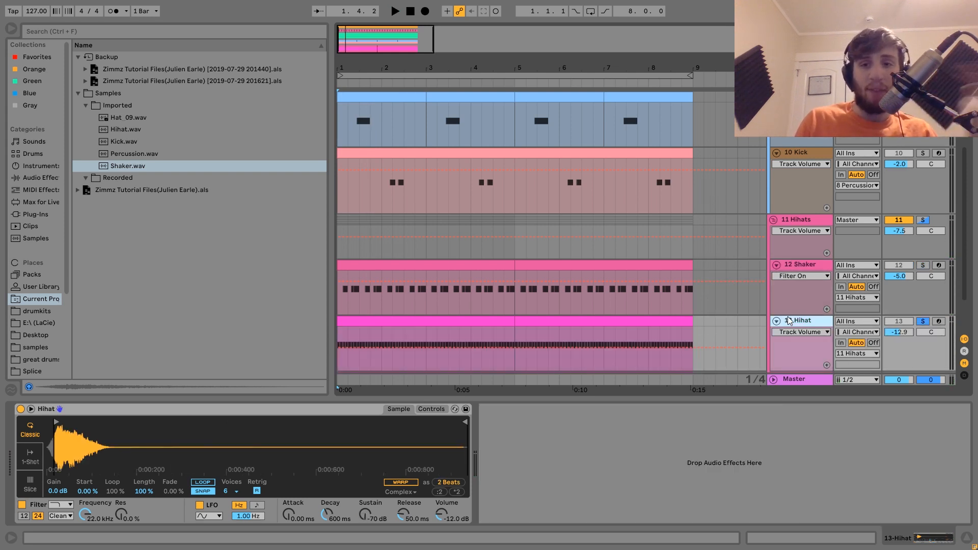
click(776, 320)
scroll(788, 319, down, 1)
key(space)
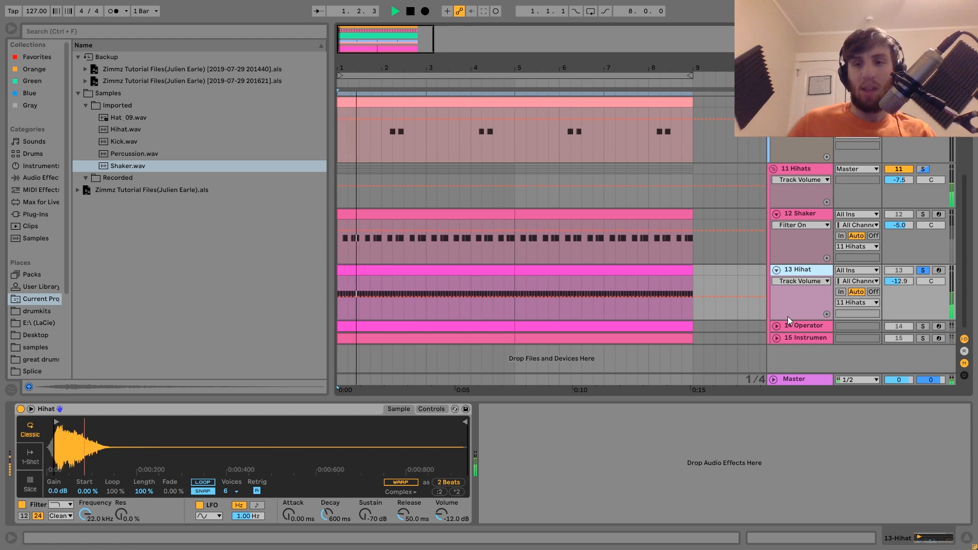
Delete the 15 Instrument Rack track and reselect the 13 Hihat track.
click(795, 341)
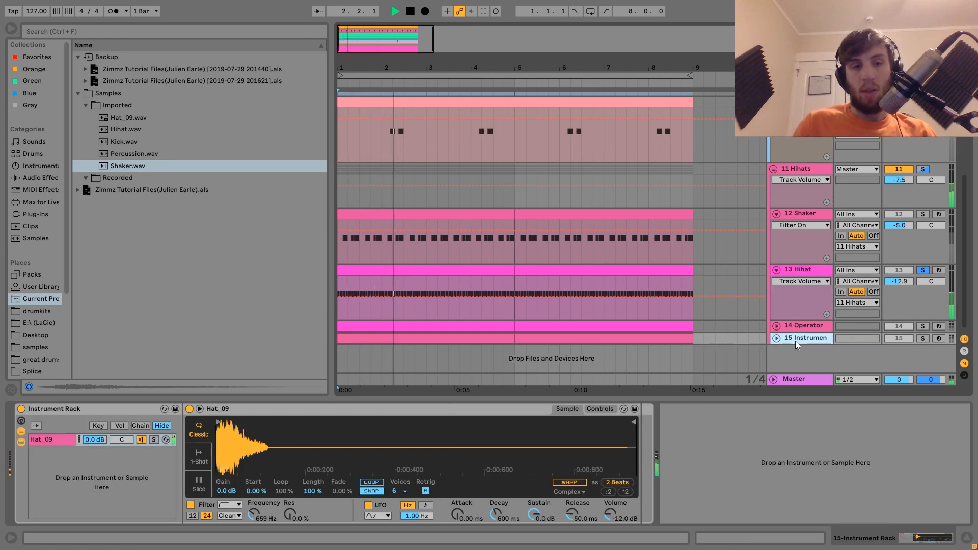
key(Delete)
click(798, 271)
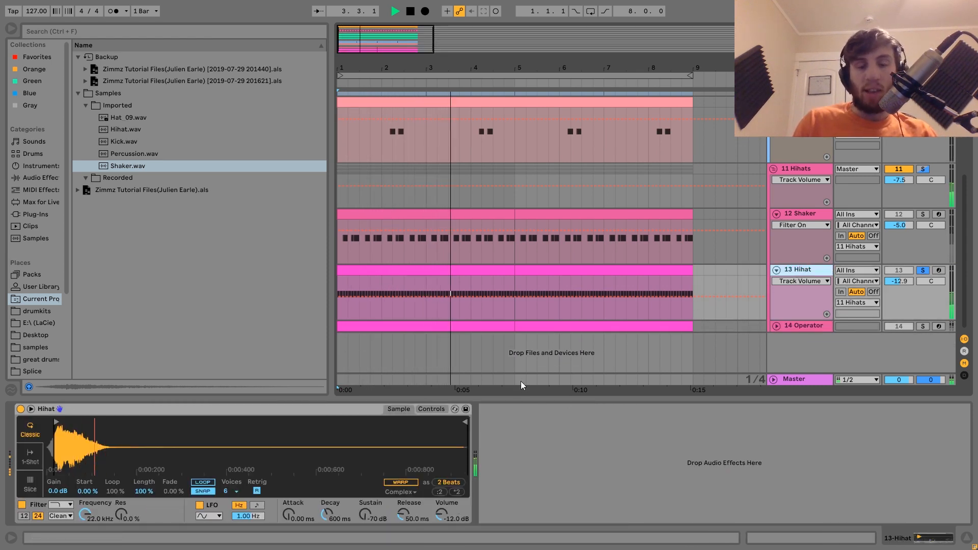
Replay 13 Hihat on its own from bar 1, and add 12 Shaker to the solo to hear both together.
key(space)
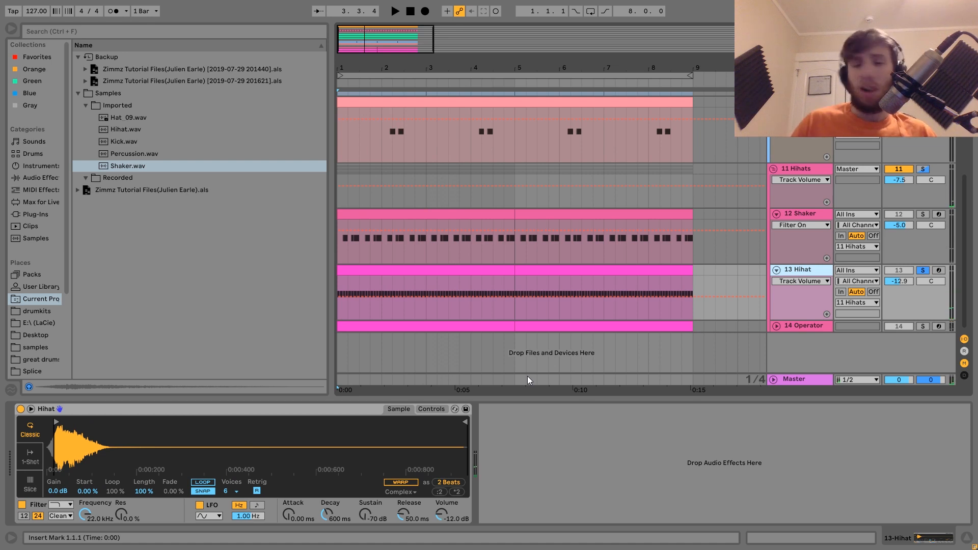
key(space)
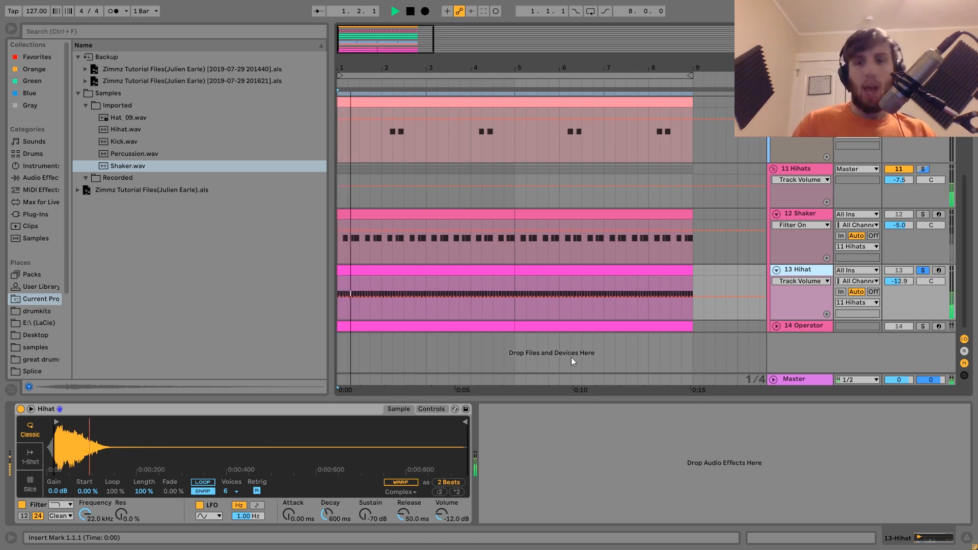
click(922, 215)
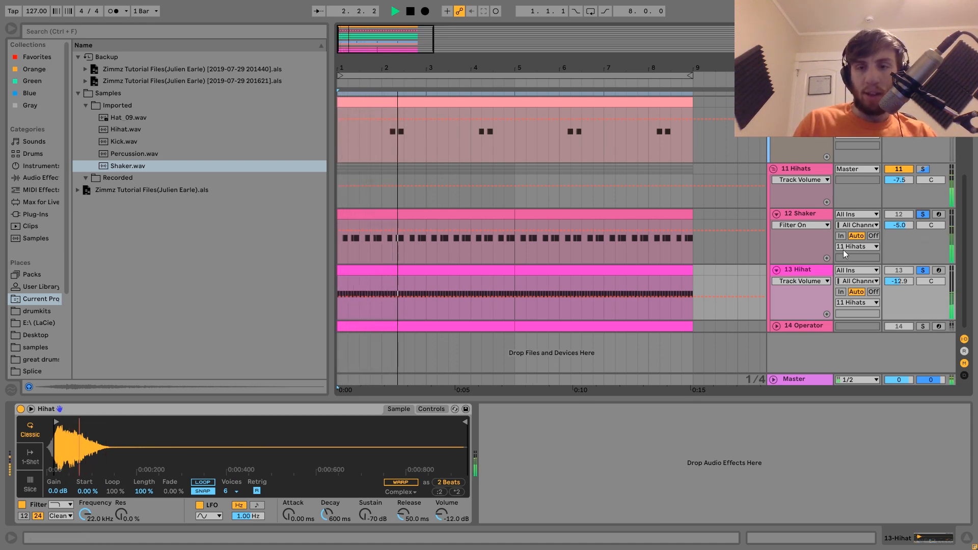
key(space)
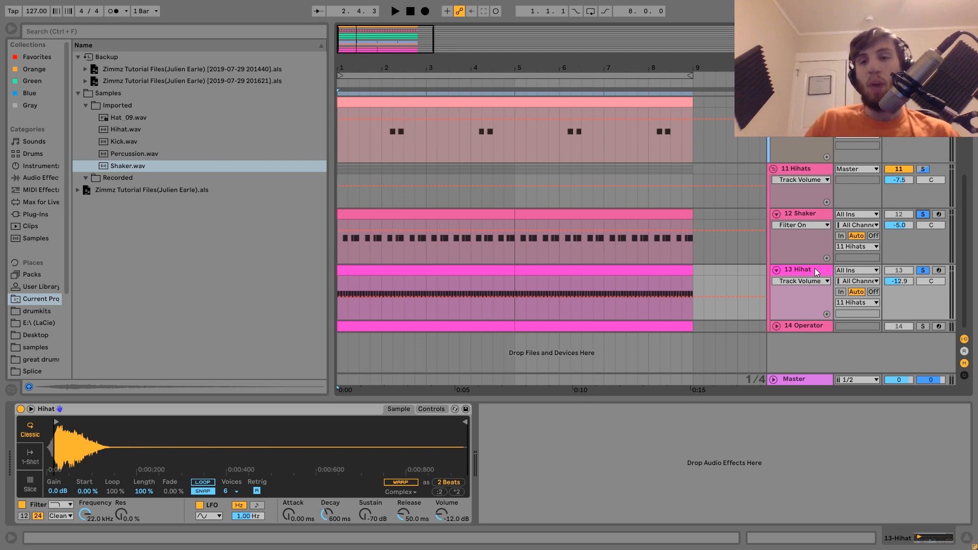
Clear all solos to hear the hi-hats in the full mix, and solo 13 Hihat again.
click(925, 272)
key(space)
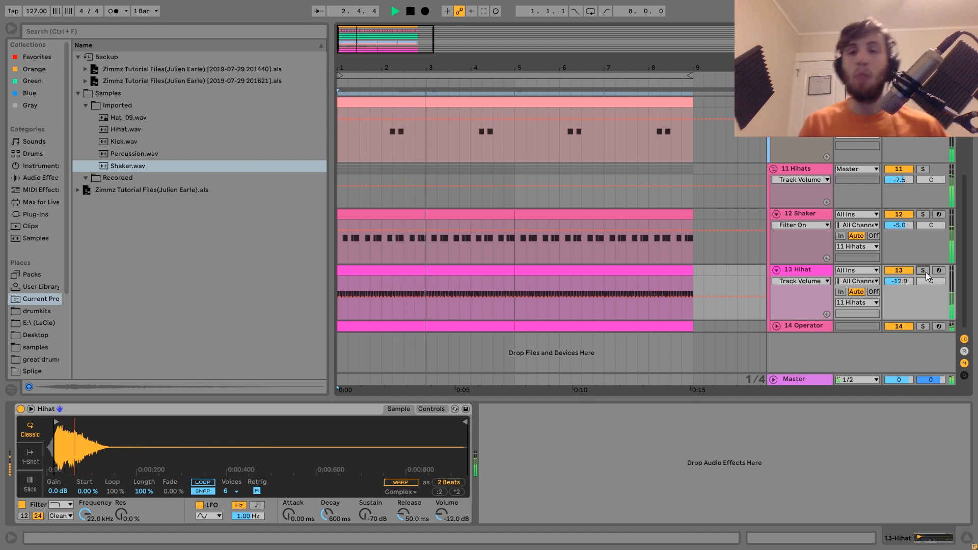
key(space)
click(923, 270)
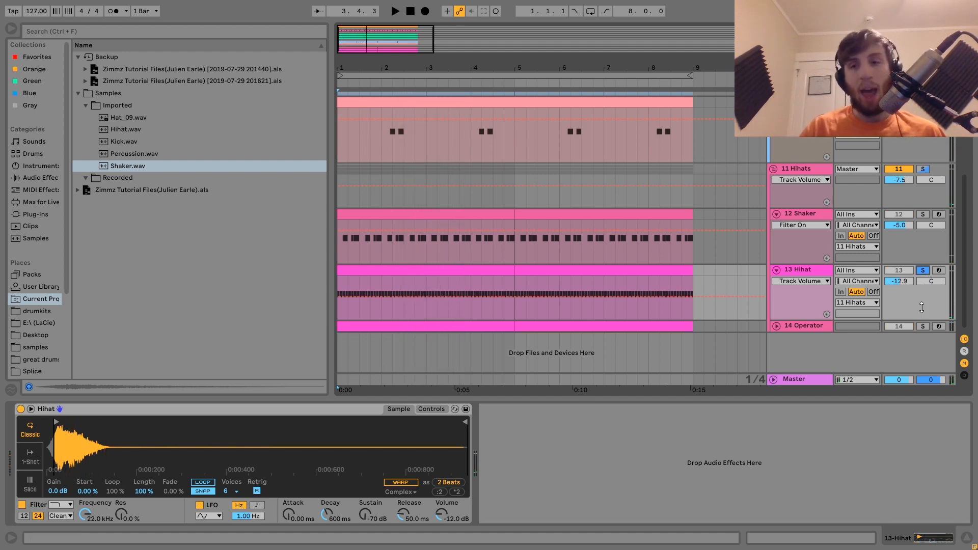
Solo and unfold the 14 Operator track, and audition it with its Operator and Auto Pan devices shown.
click(923, 327)
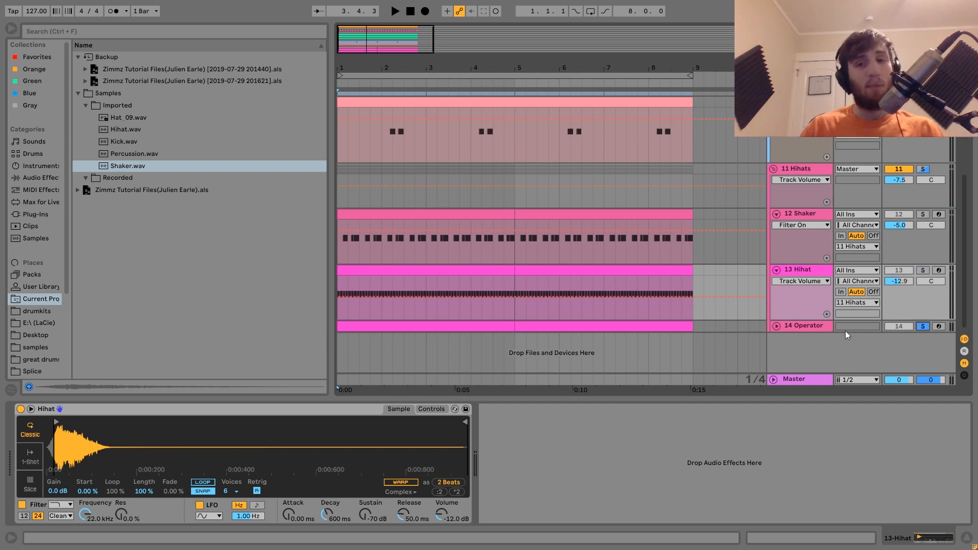
click(801, 328)
key(space)
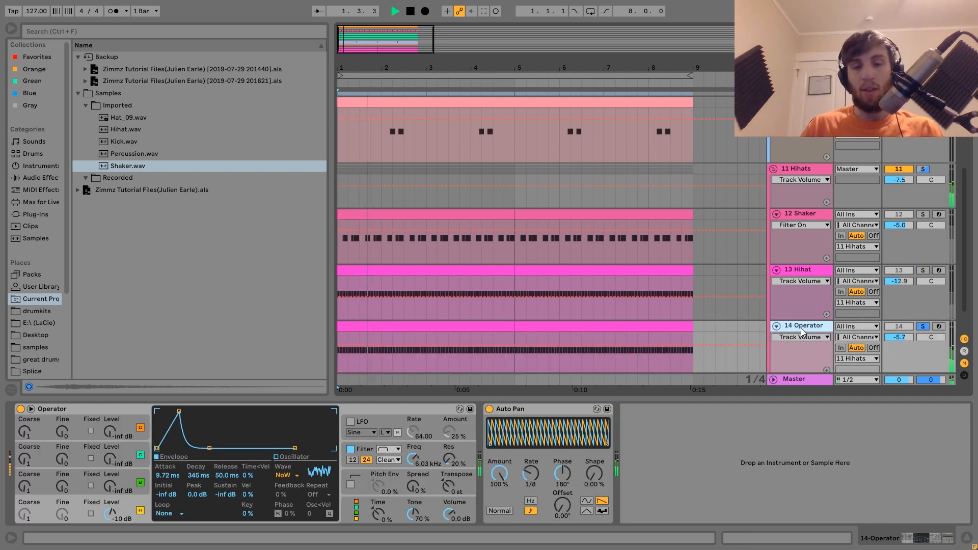
key(space)
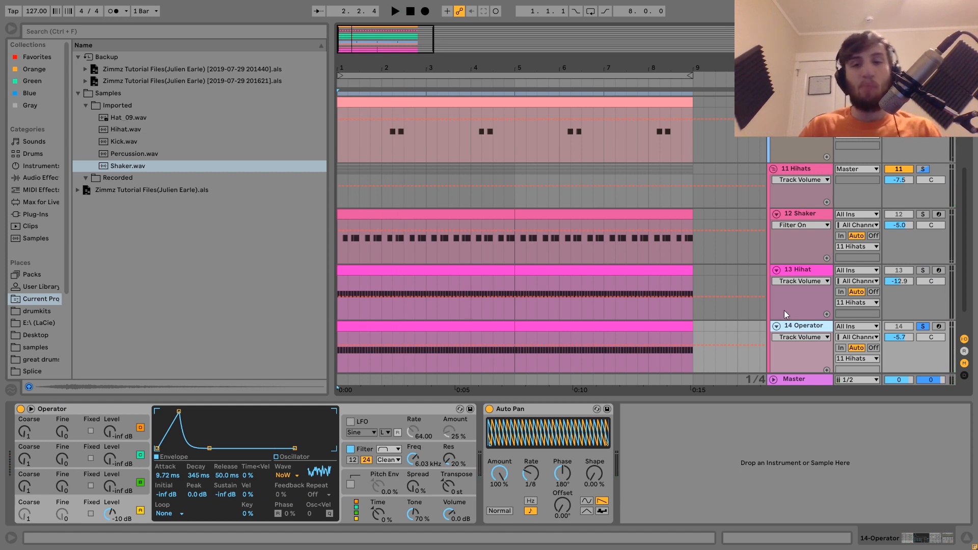
Compare 14 Operator layered with 13 Hihat against 14 Operator soloed alone.
click(923, 271)
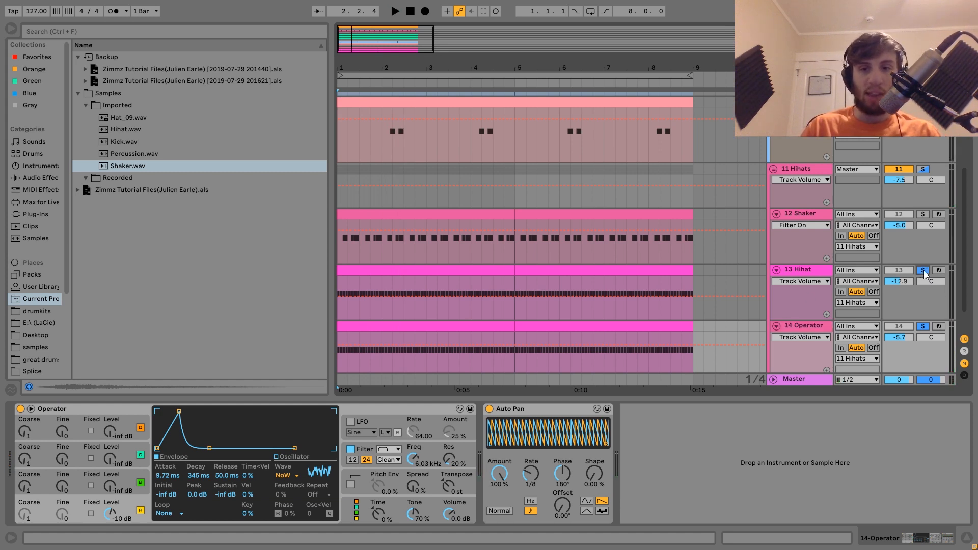
key(space)
click(798, 325)
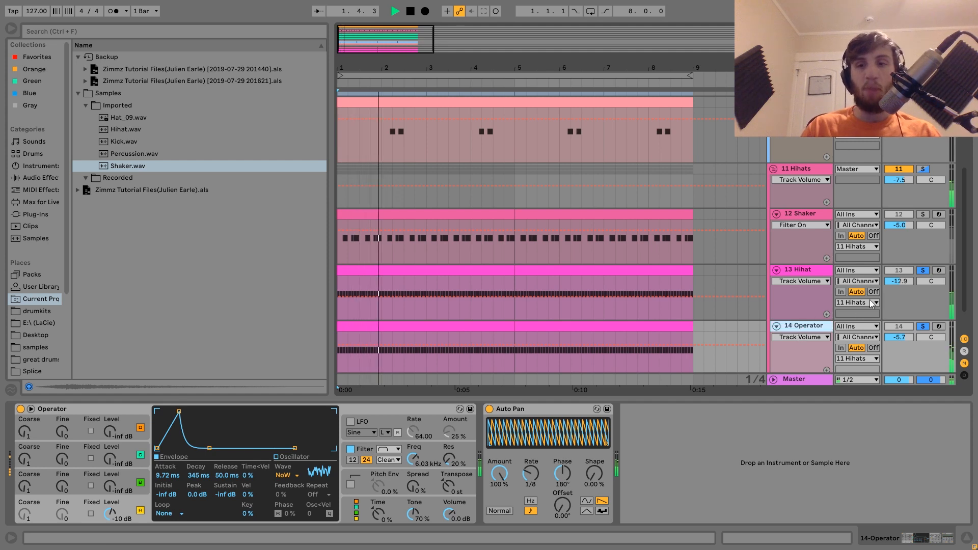
key(space)
key(space)
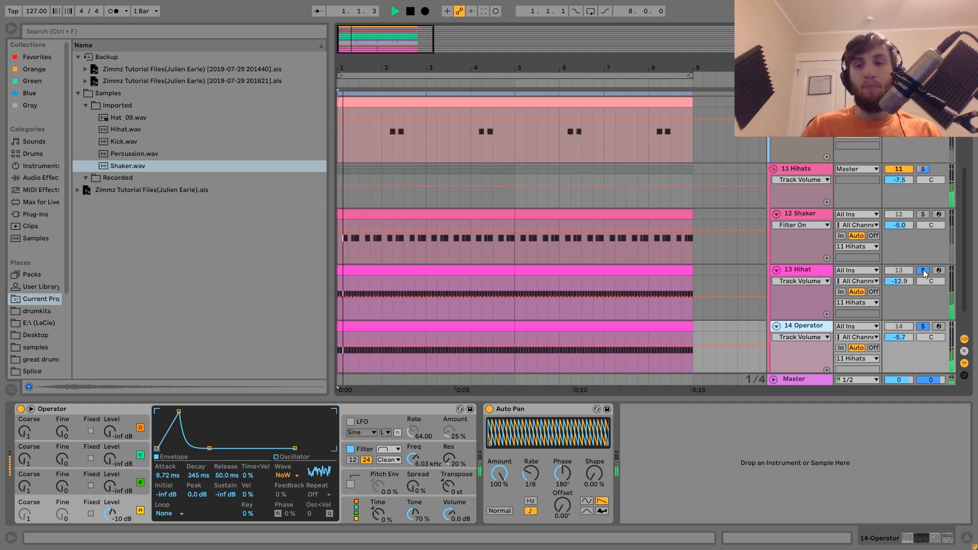
click(922, 270)
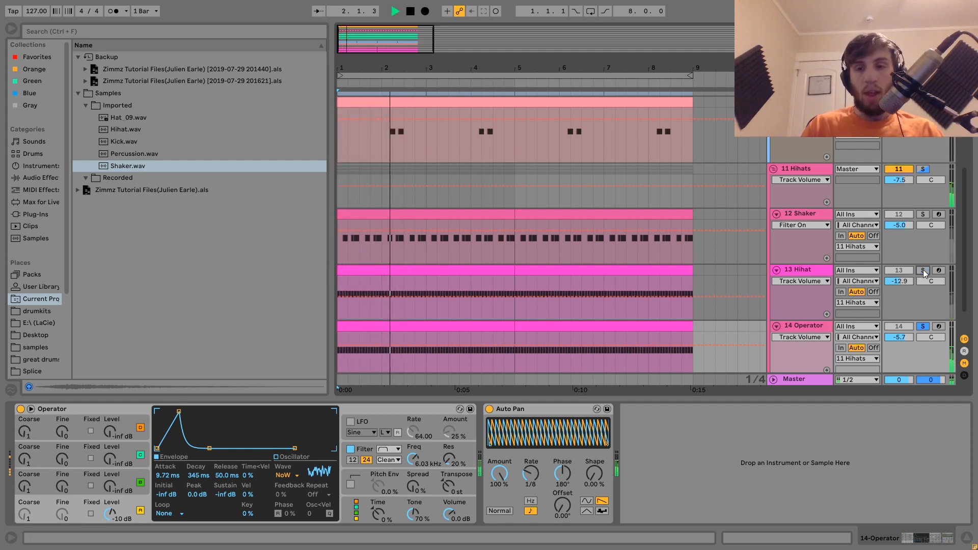
key(space)
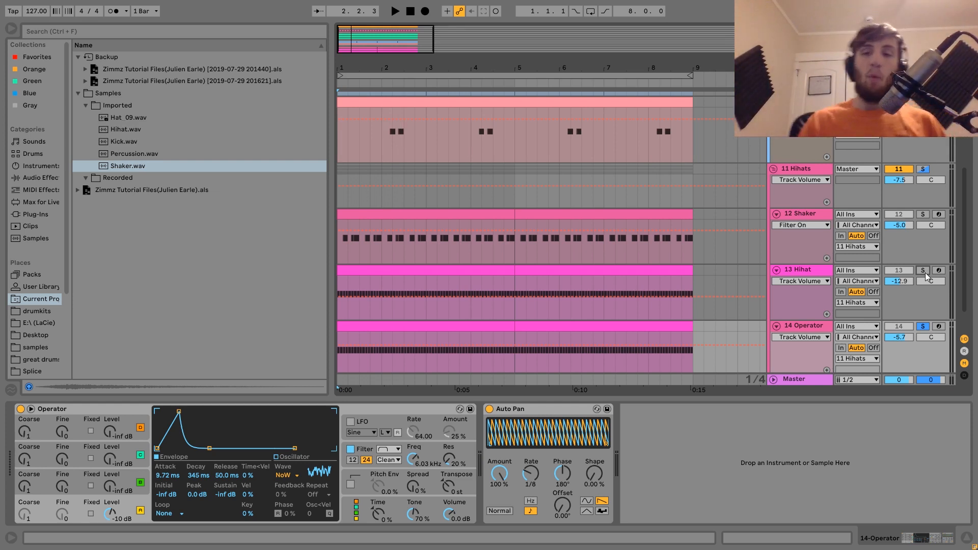
Clear the solo on 14 Operator and play the hi-hat layers within the full mix.
click(922, 326)
key(space)
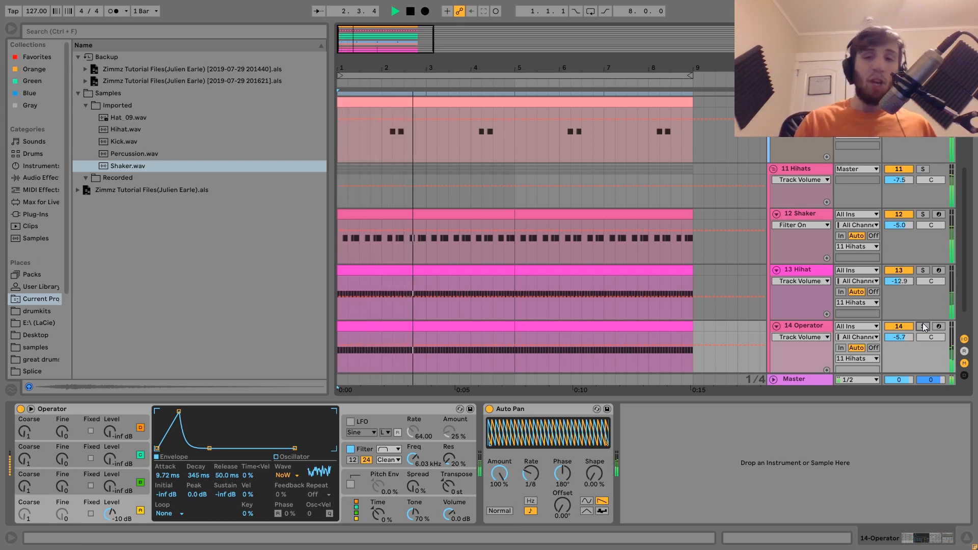
key(space)
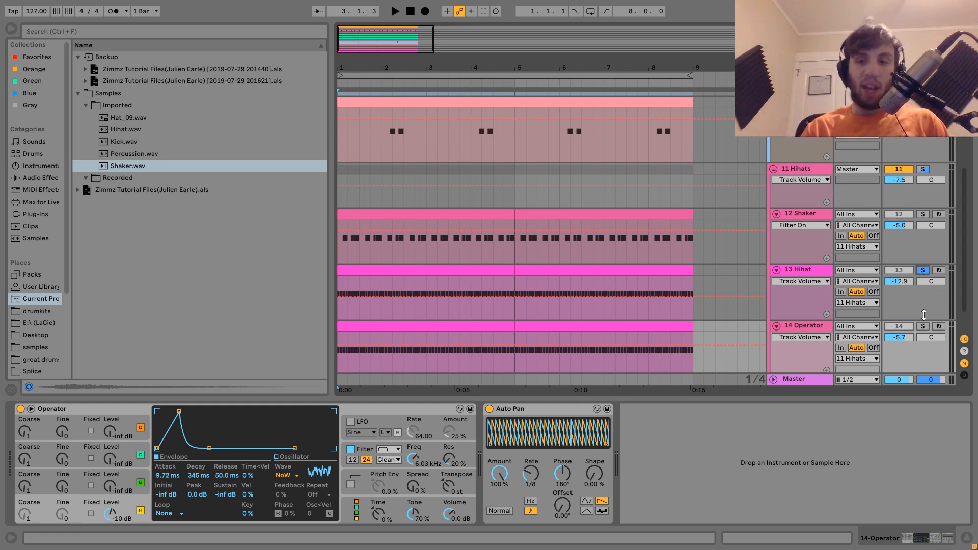
Audition 13 Hihat soloed, add 14 Operator to the solo, and listen to 14 Operator on its own.
key(space)
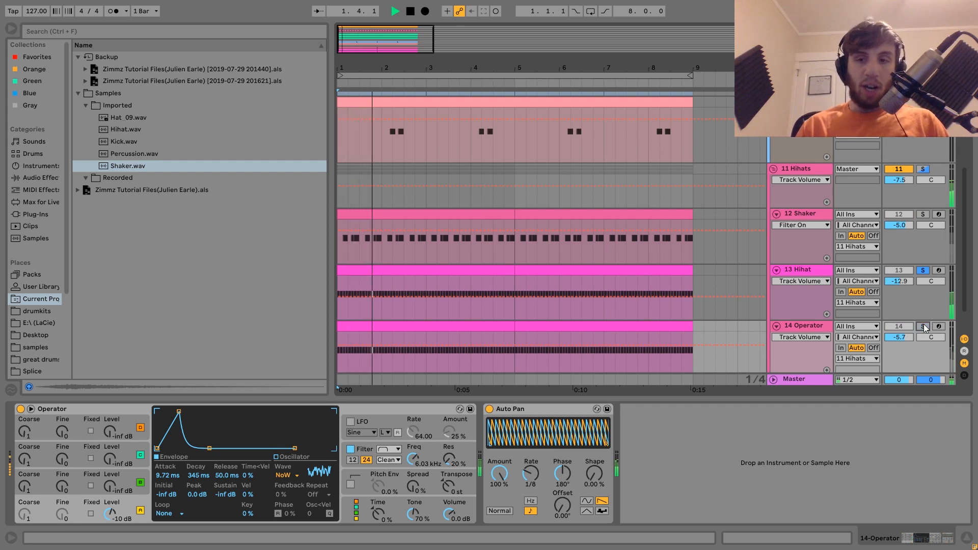
click(817, 329)
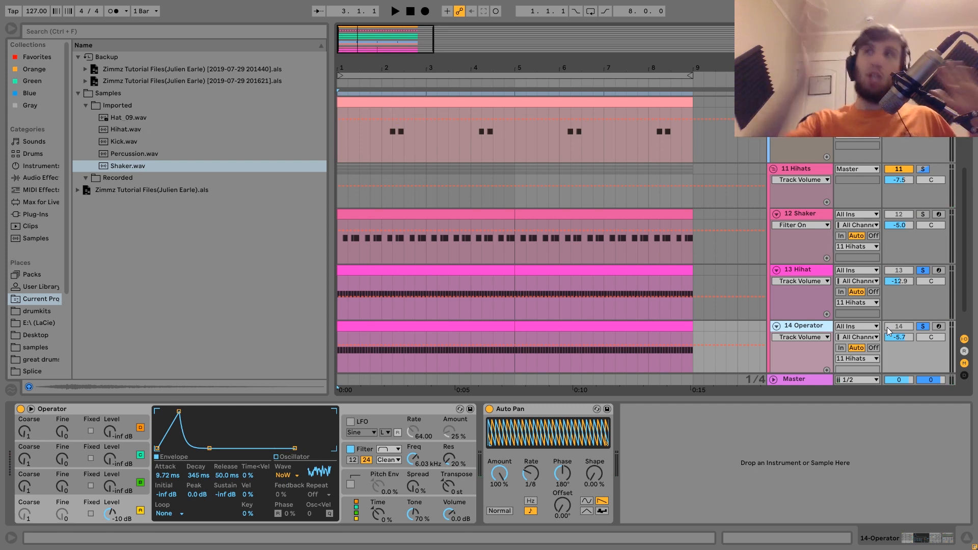
click(924, 326)
key(space)
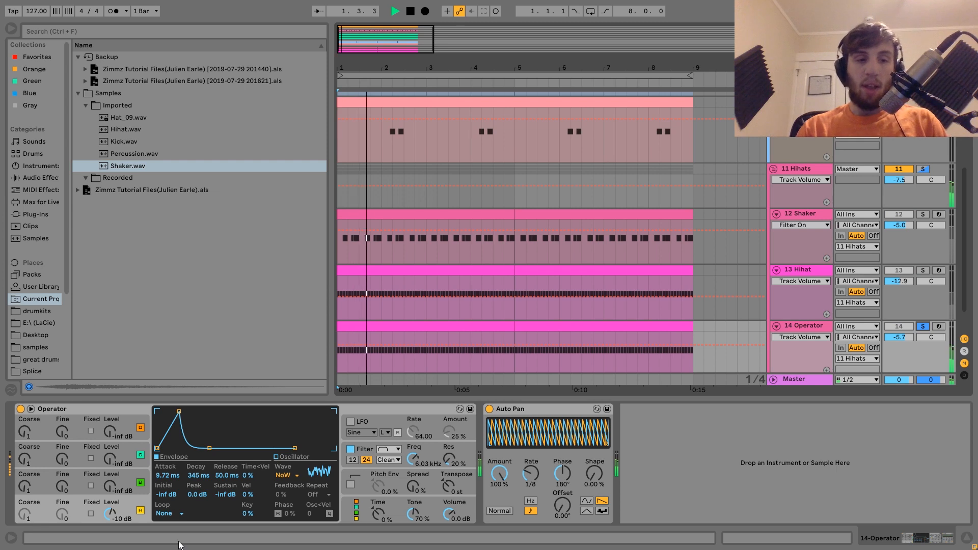
key(space)
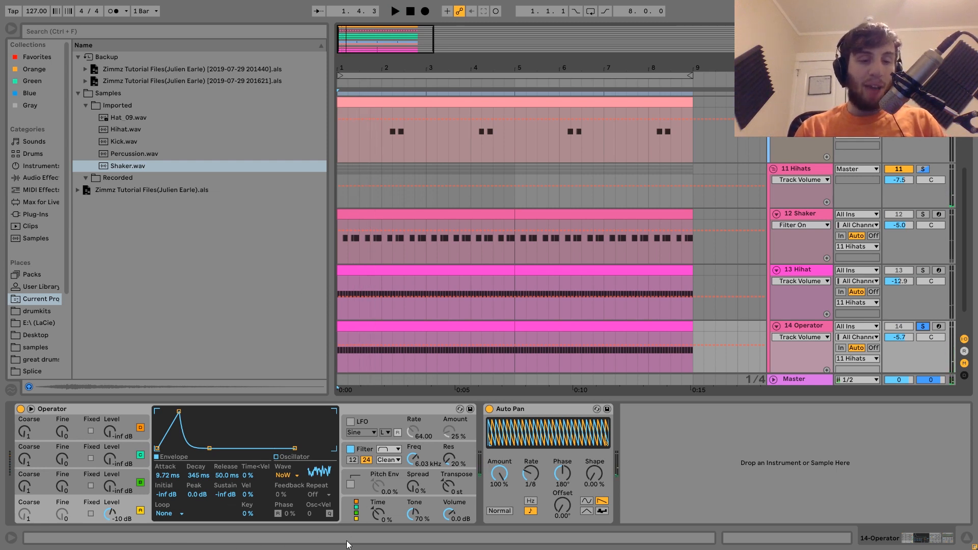
Audition 14 Operator with its filter switched off and on, and try sweeping the filter frequency to about 8.61 kHz.
click(374, 452)
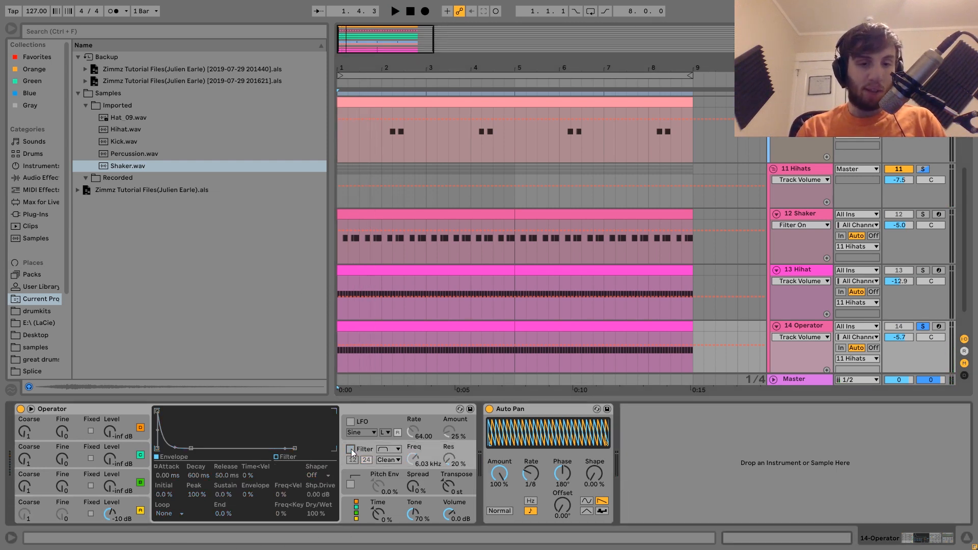
key(space)
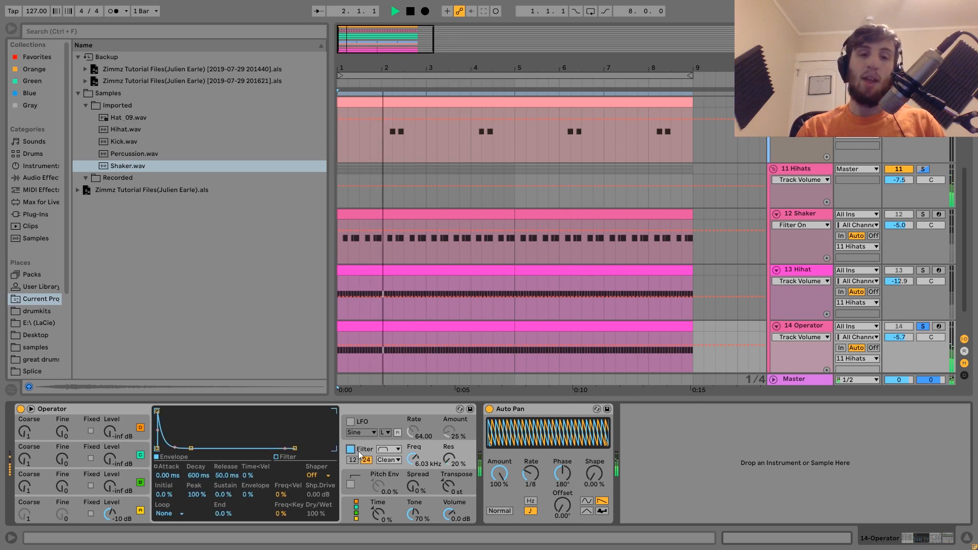
key(space)
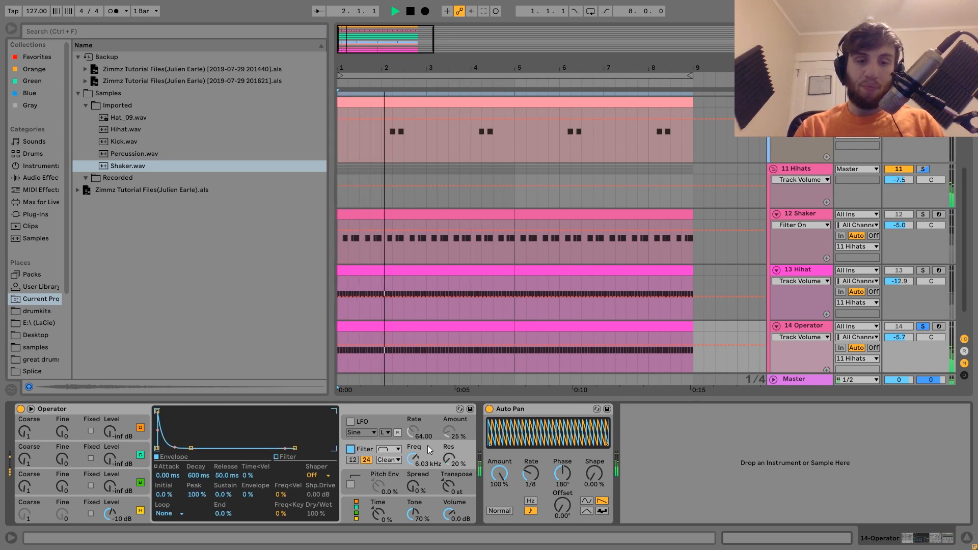
key(space)
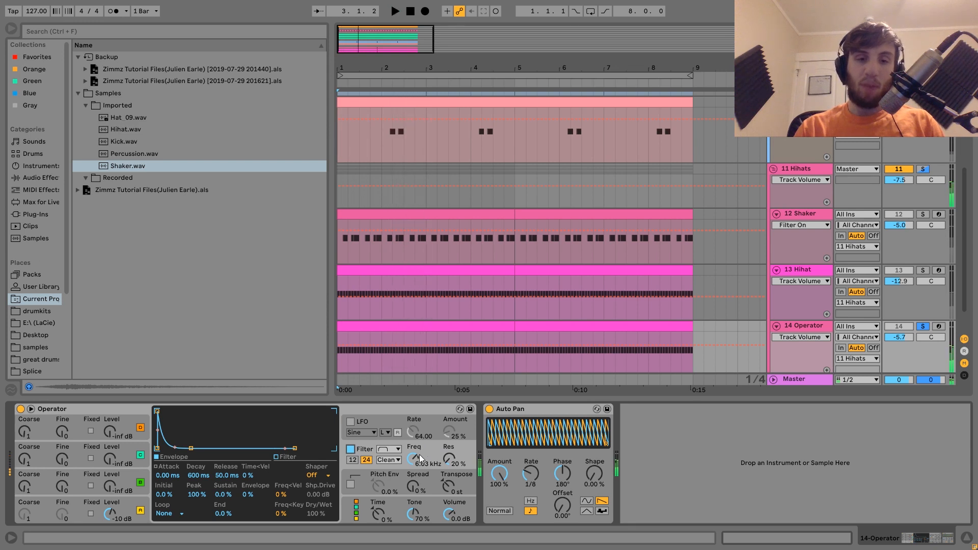
key(space)
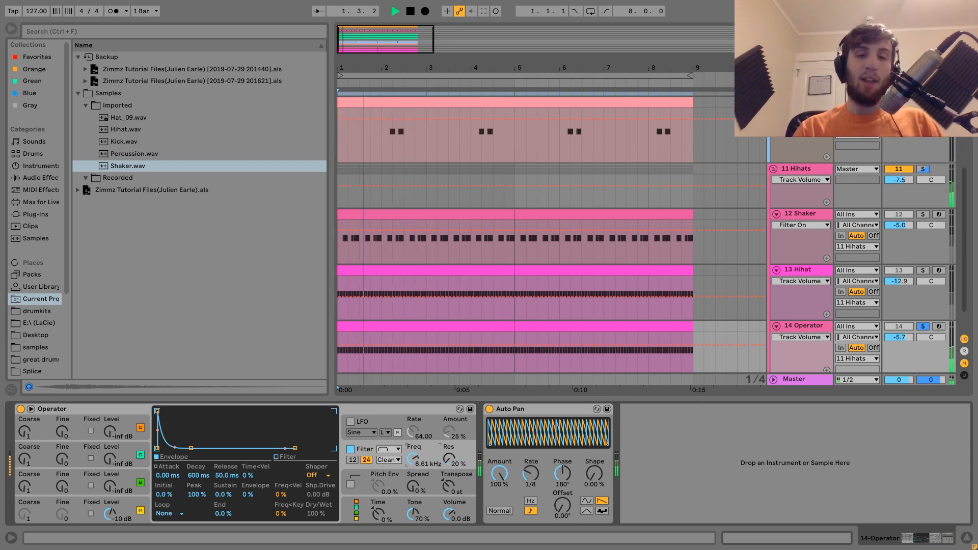
key(space)
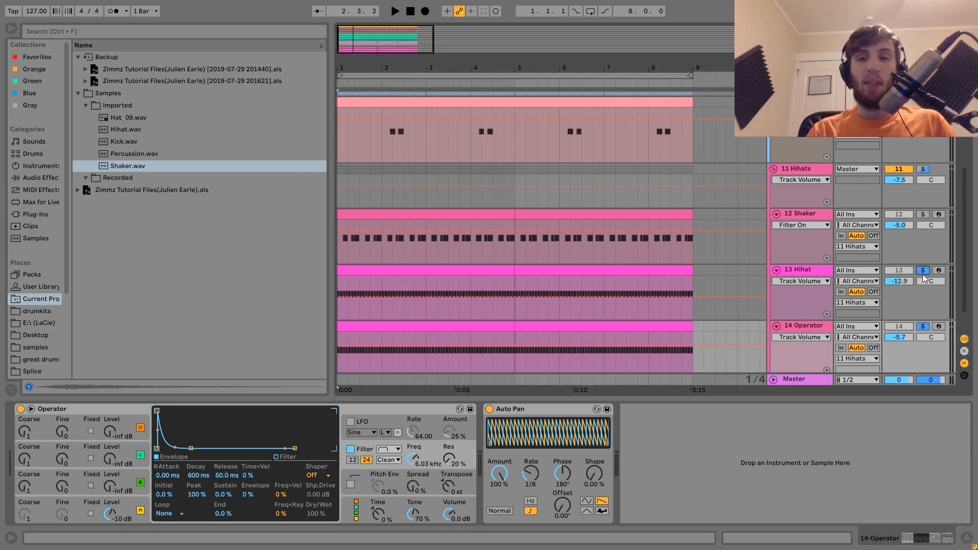
Audition 13 Hihat and 14 Operator soloed together, and leave only 14 Operator soloed.
key(space)
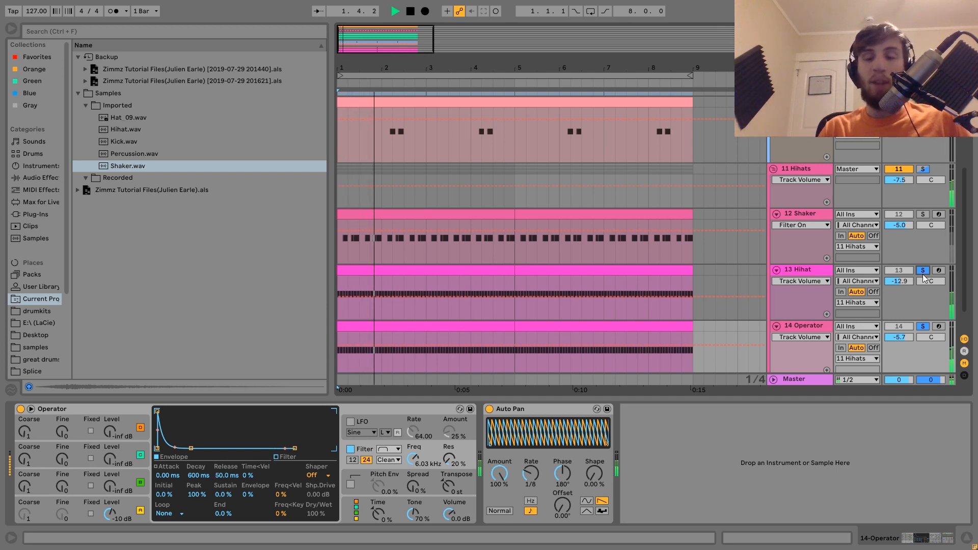
key(space)
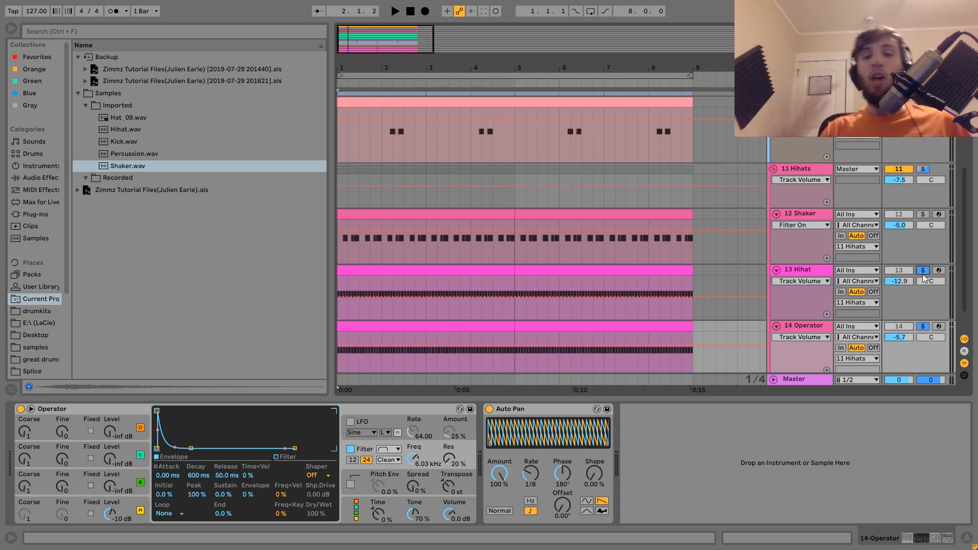
key(space)
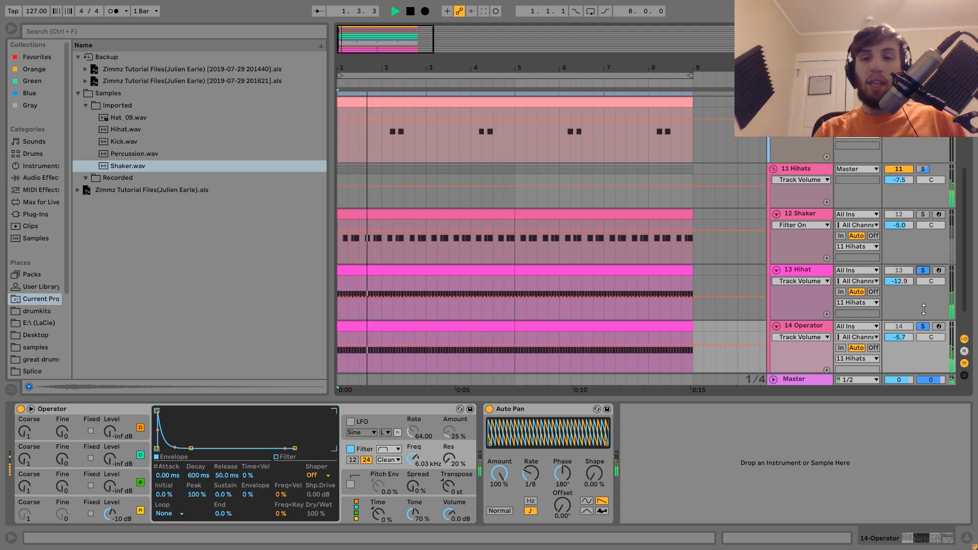
key(space)
click(922, 326)
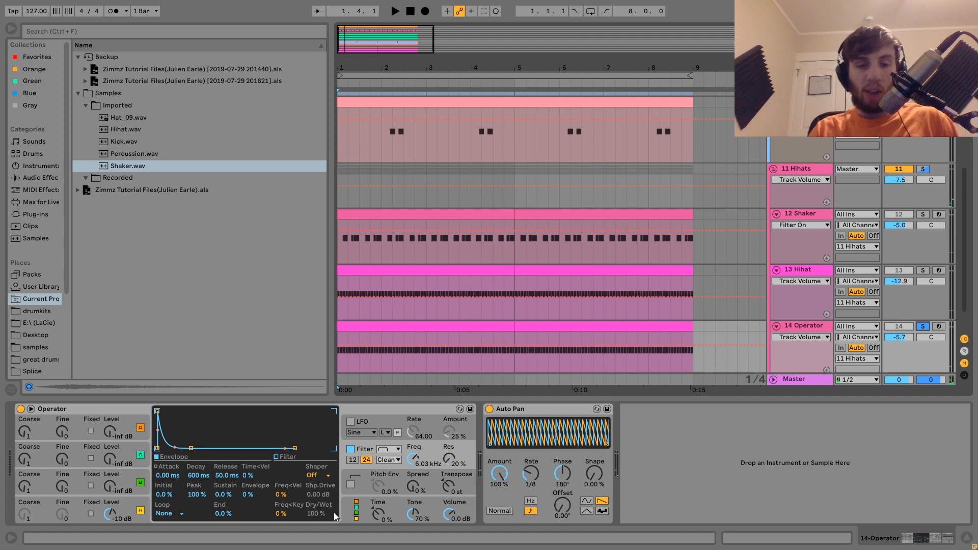
Select the Auto Pan on 14 Operator and audition the soloed track through it.
click(527, 408)
key(space)
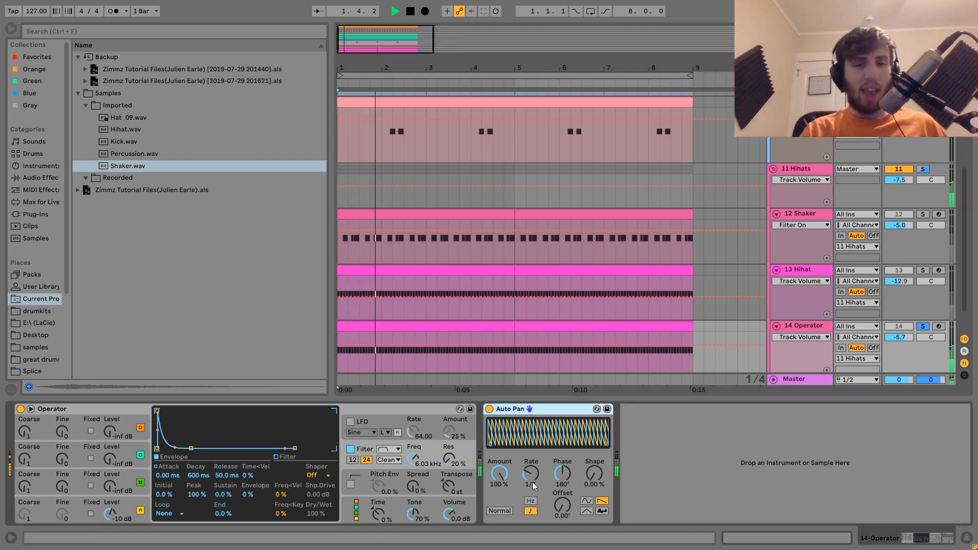
key(space)
key(space)
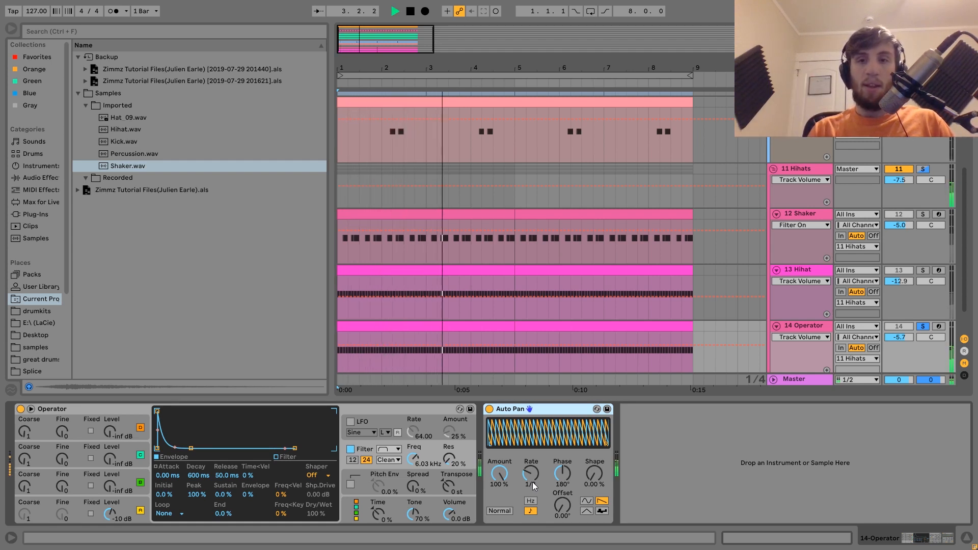
key(space)
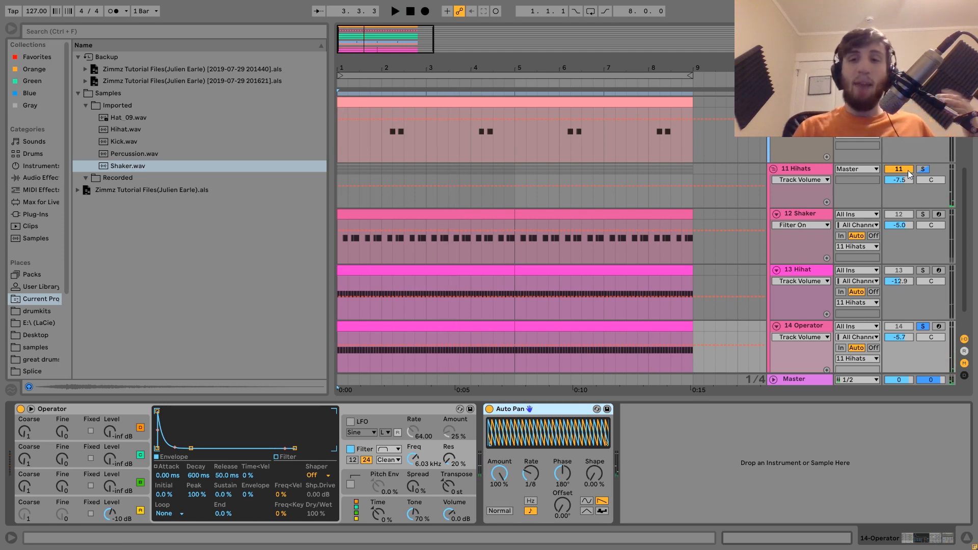
Solo the whole 11 Hihats group, show its effect chain, and play the three layers together.
click(922, 168)
click(817, 170)
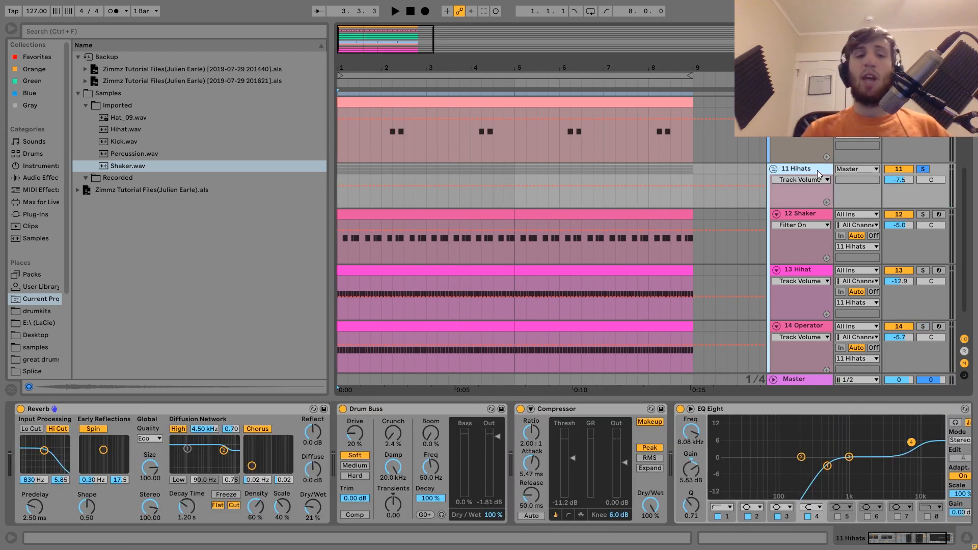
key(space)
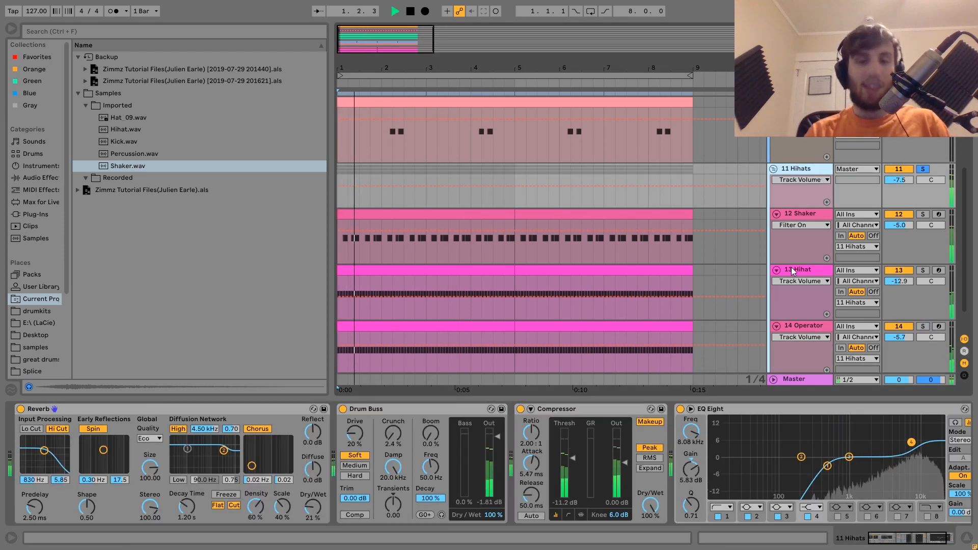
key(space)
Audition the 11 Hihats group with EQ Eight, Compressor, Drum Buss and Reverb bypassed, and undo the bypasses during playback.
click(680, 409)
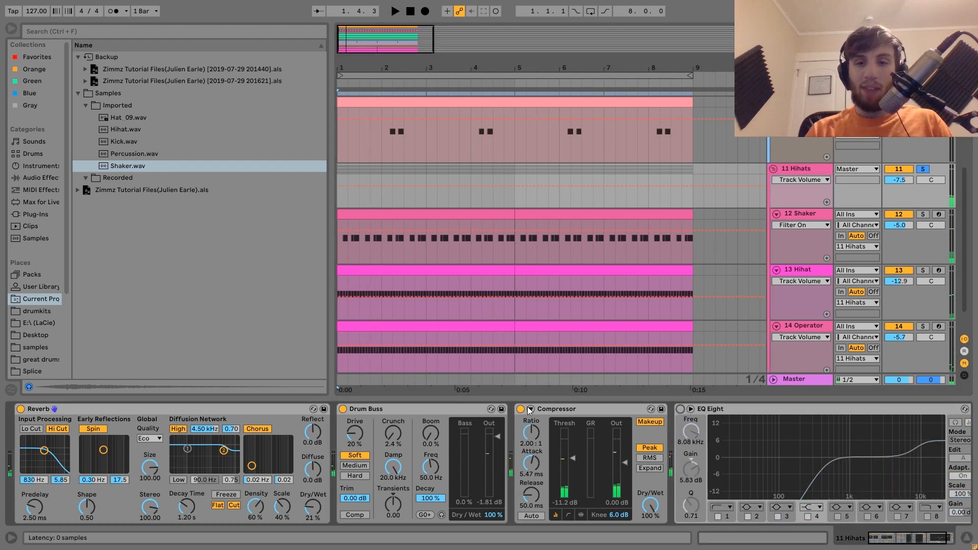
click(342, 408)
click(20, 409)
key(space)
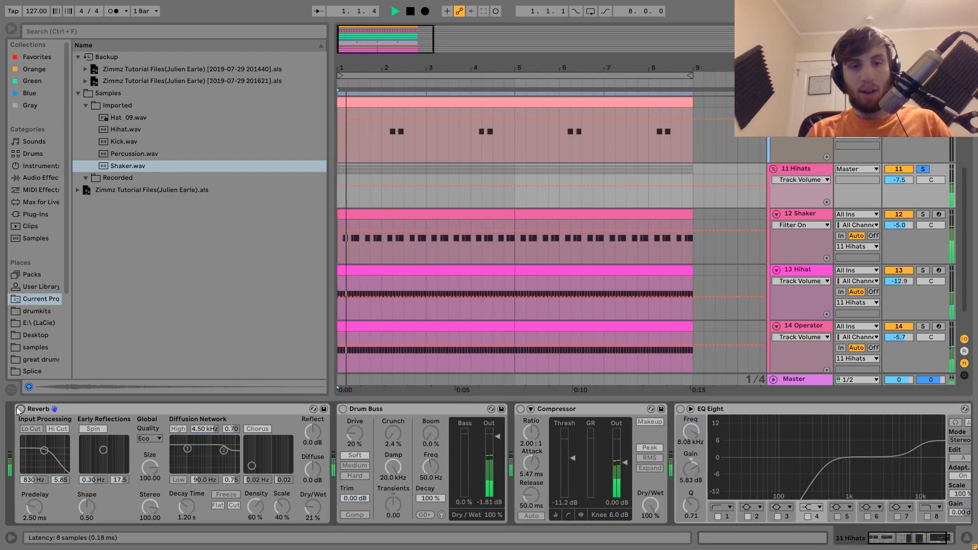
key(ctrl+z)
key(ctrl+z)
key(ctrl+z)
key(ctrl+z)
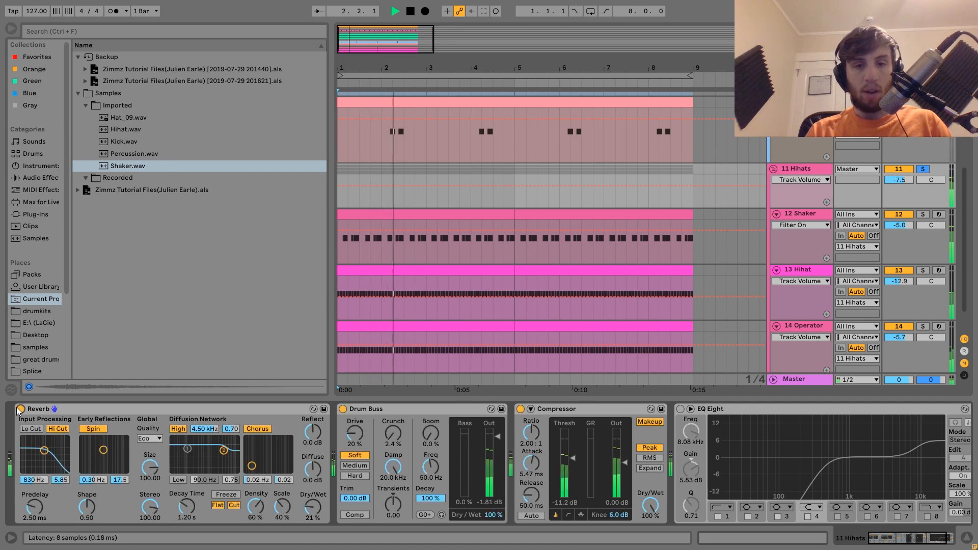
key(space)
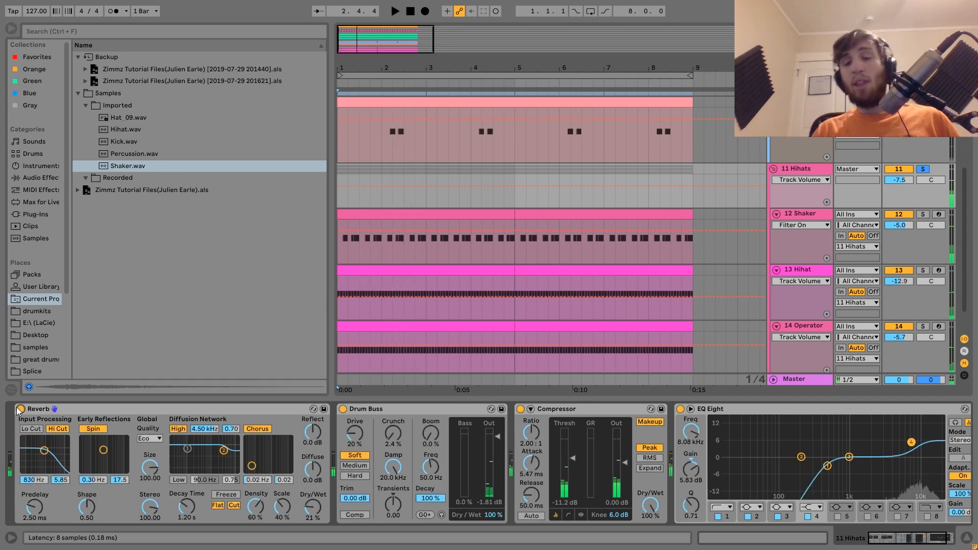
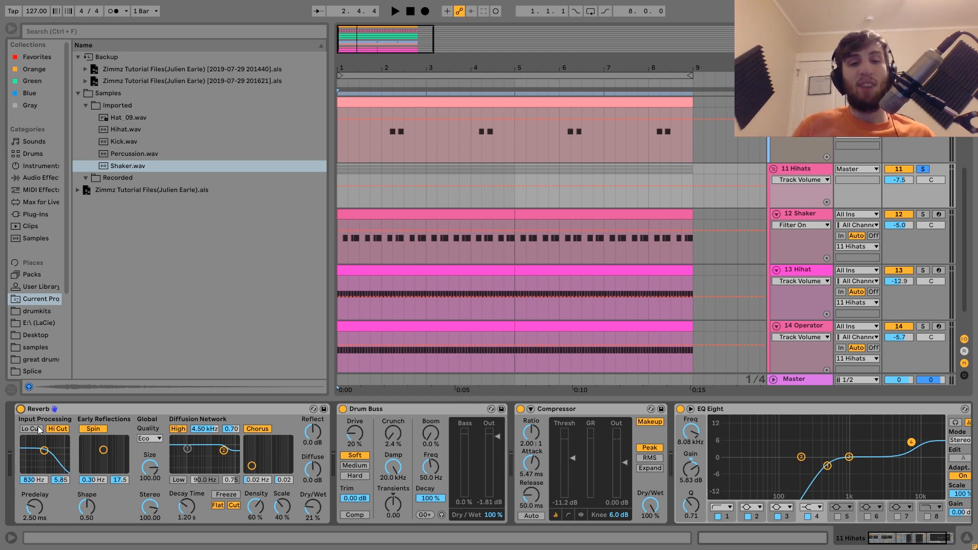
Play the opening of the 11 Hihats group twice with its full effect chain active.
key(space)
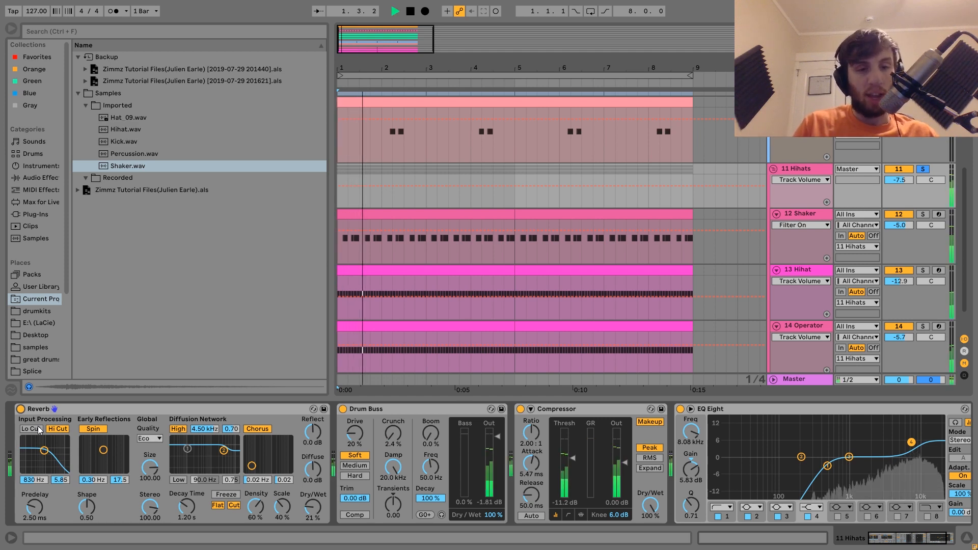
key(space)
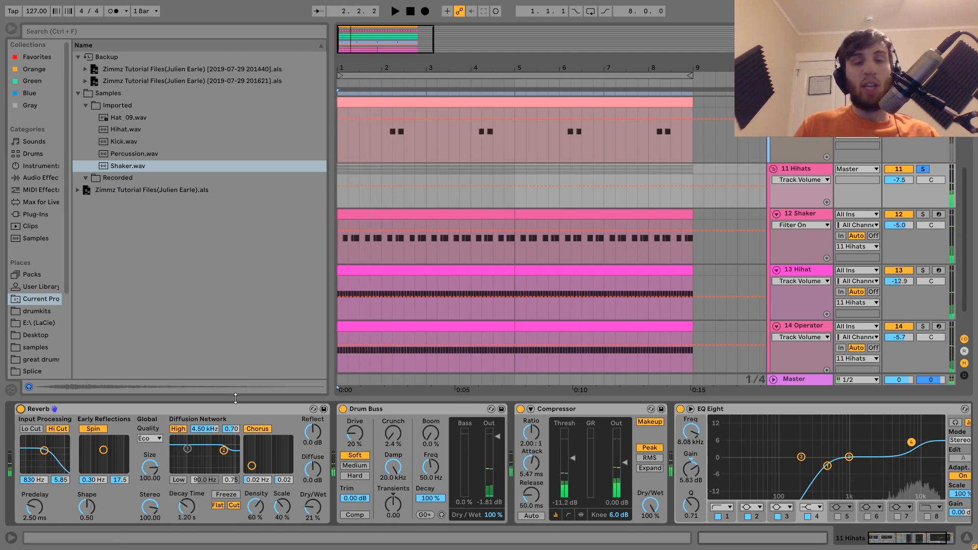
key(space)
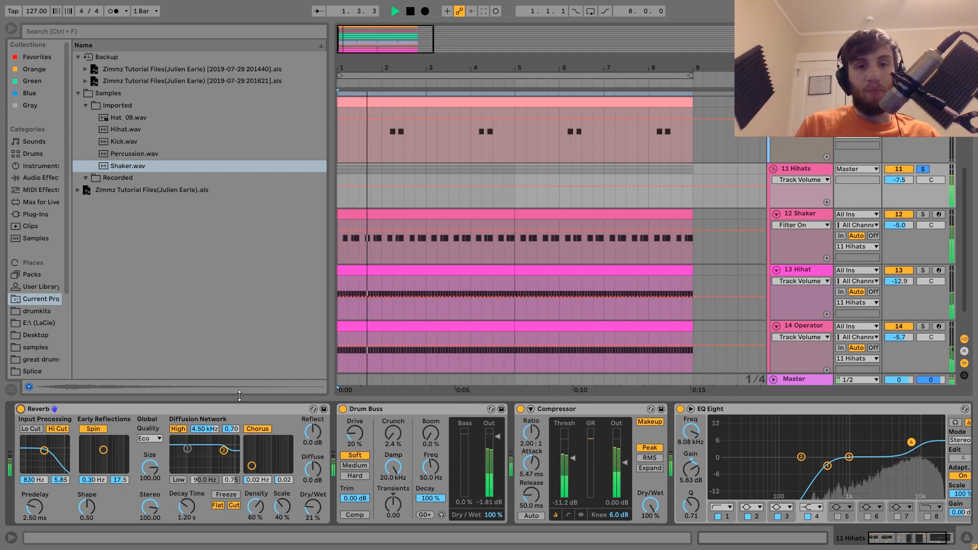
key(space)
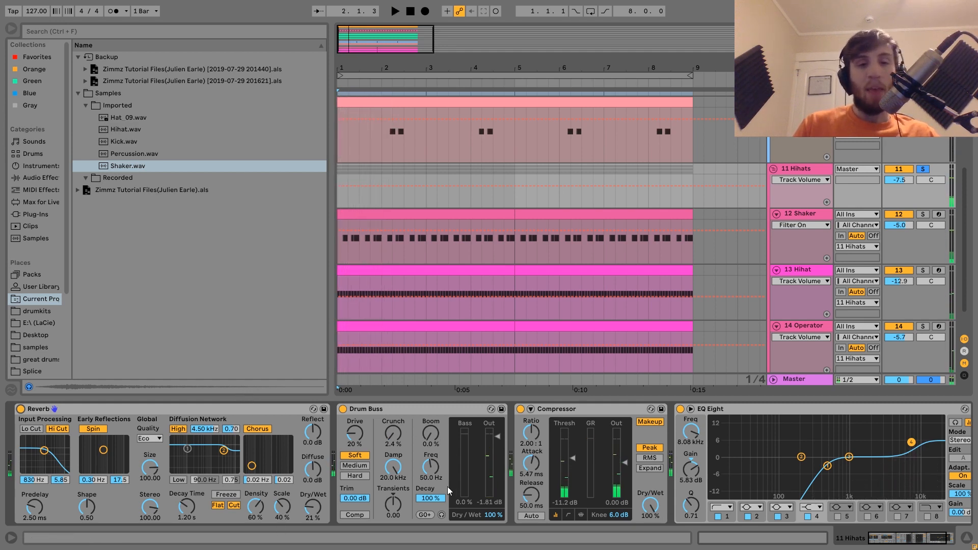
Audition the 11 Hihats group with its Drum Buss switched off and on.
key(space)
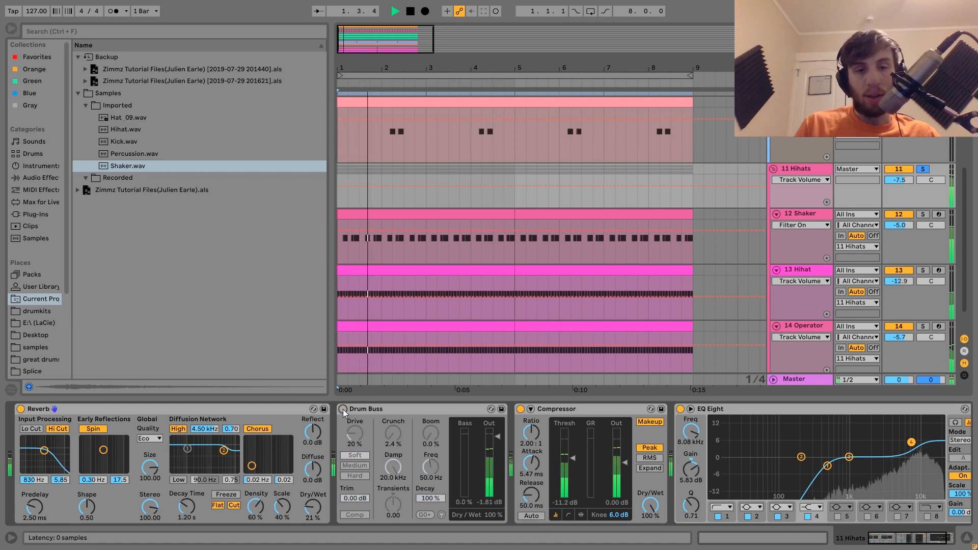
click(343, 409)
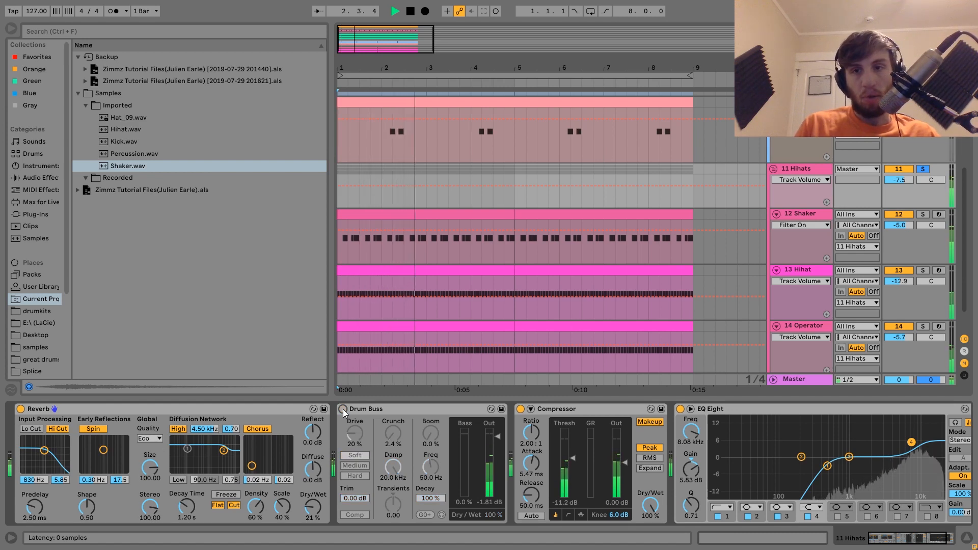
click(342, 409)
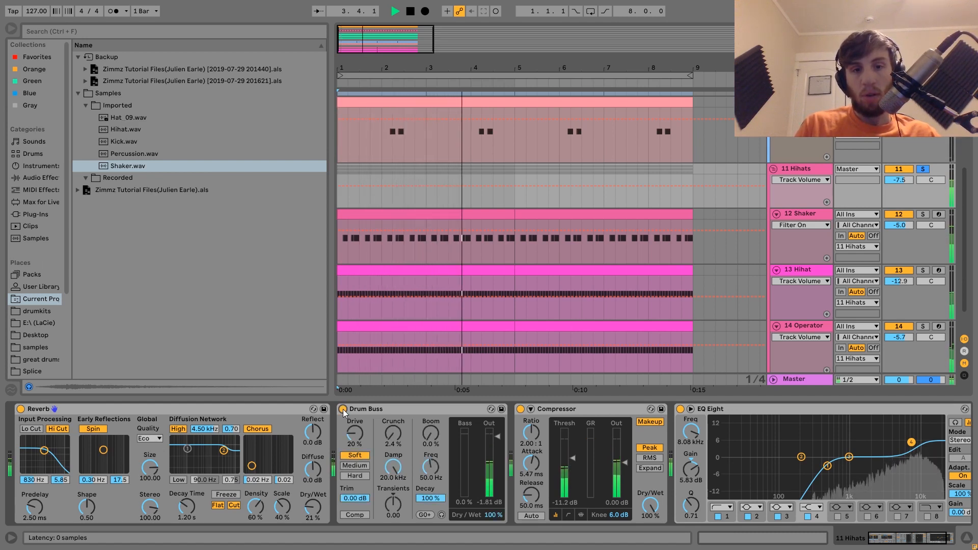
key(space)
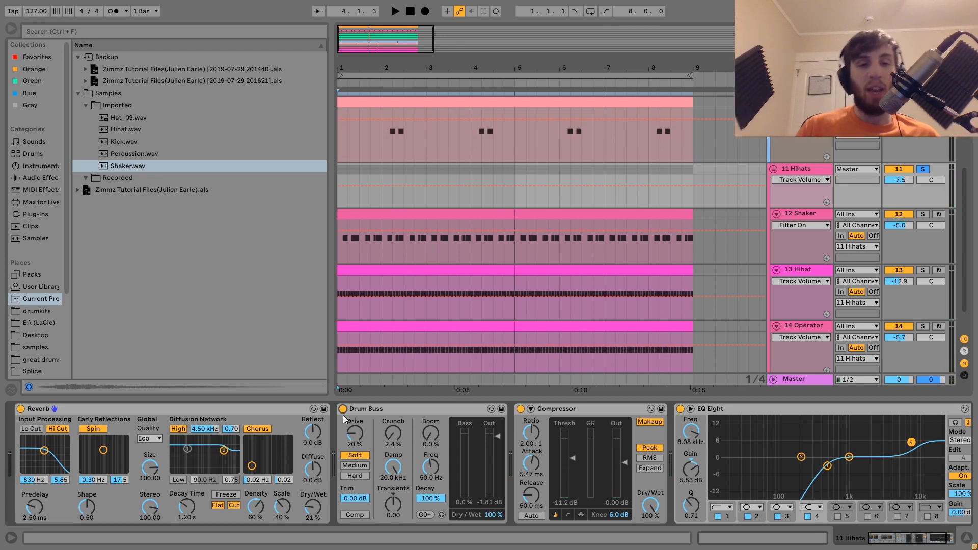
Audition the 11 Hihats group with its Compressor switched off and on.
scroll(343, 414, right, 3)
key(space)
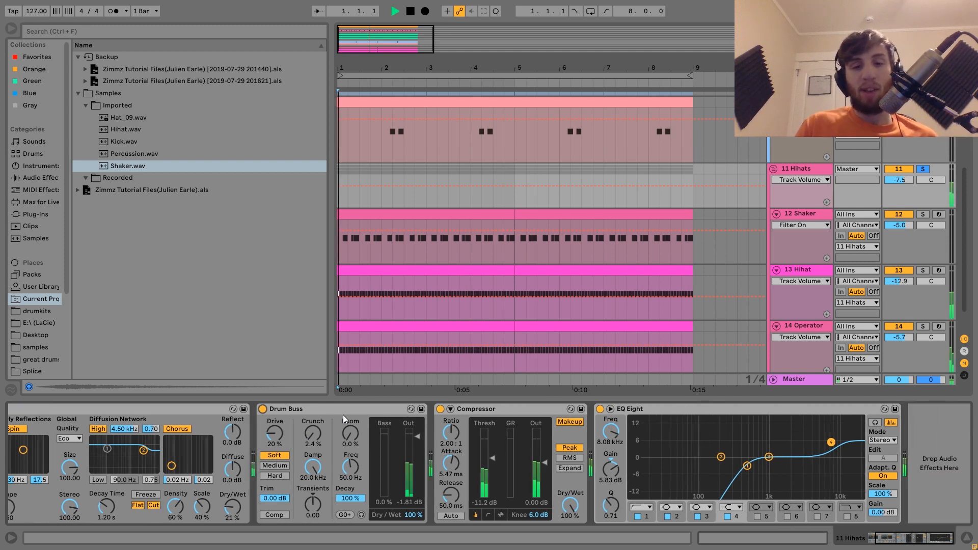
click(440, 408)
click(440, 408)
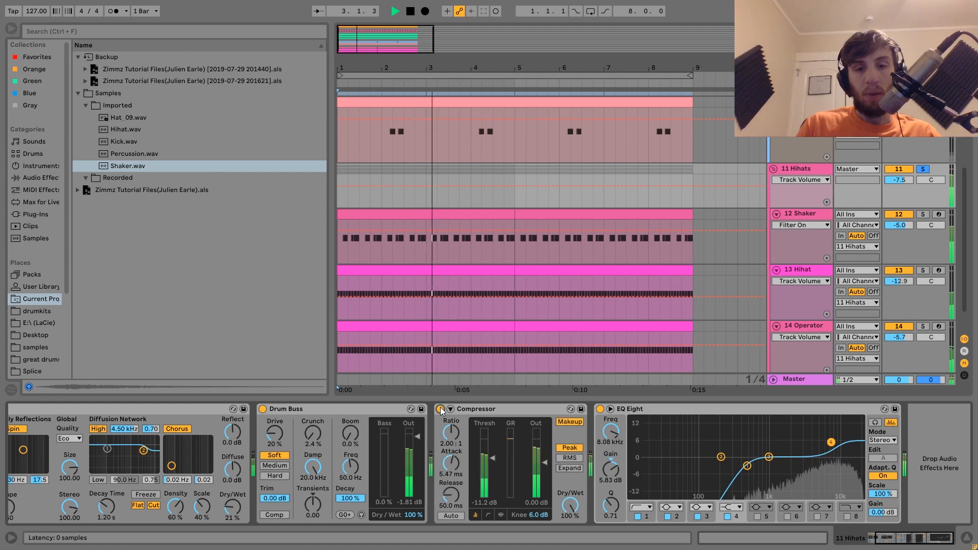
key(space)
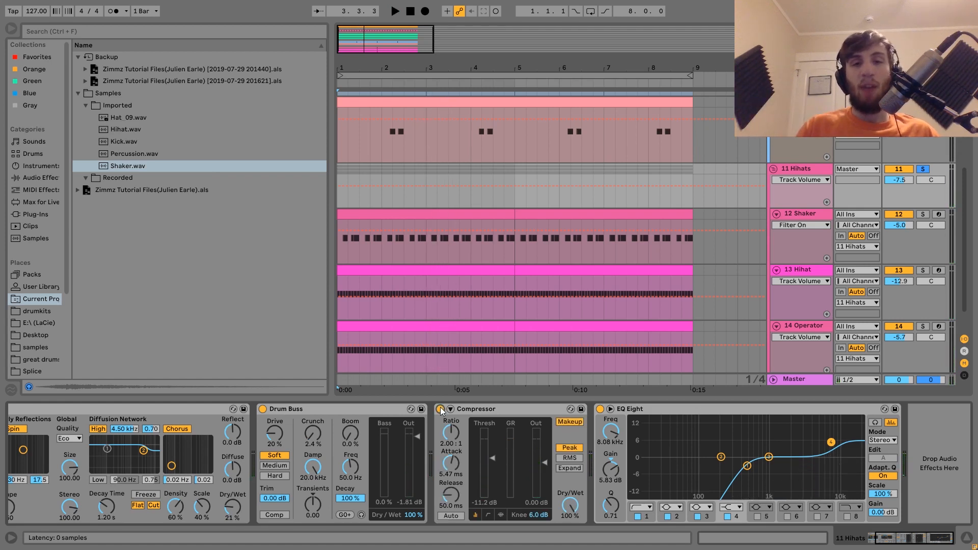
Replay the 11 Hihats group with the Compressor active, checking its threshold and gain reduction.
key(space)
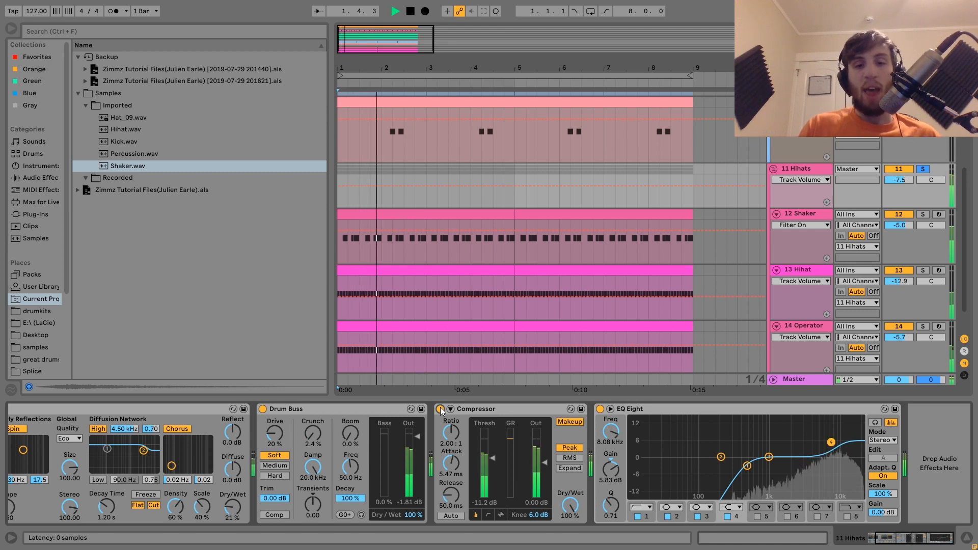
key(space)
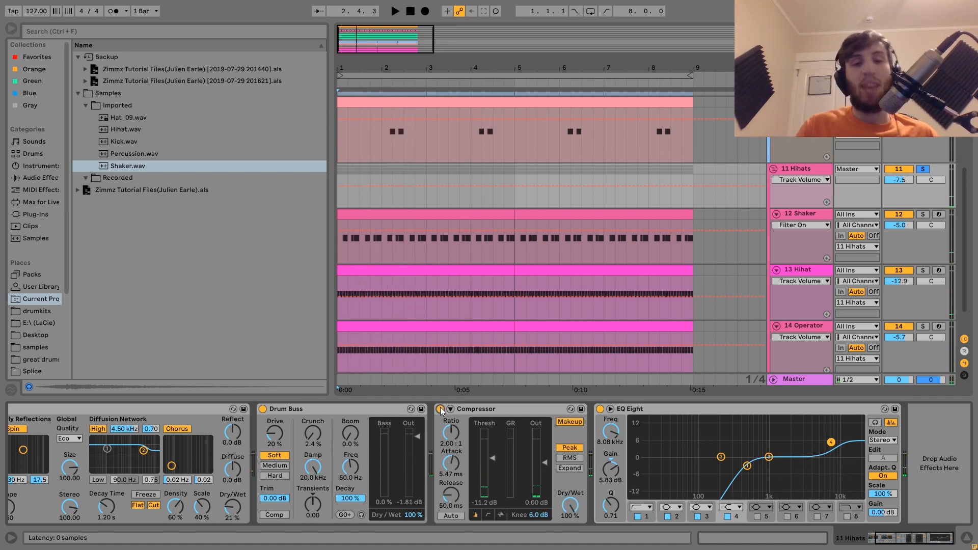
key(space)
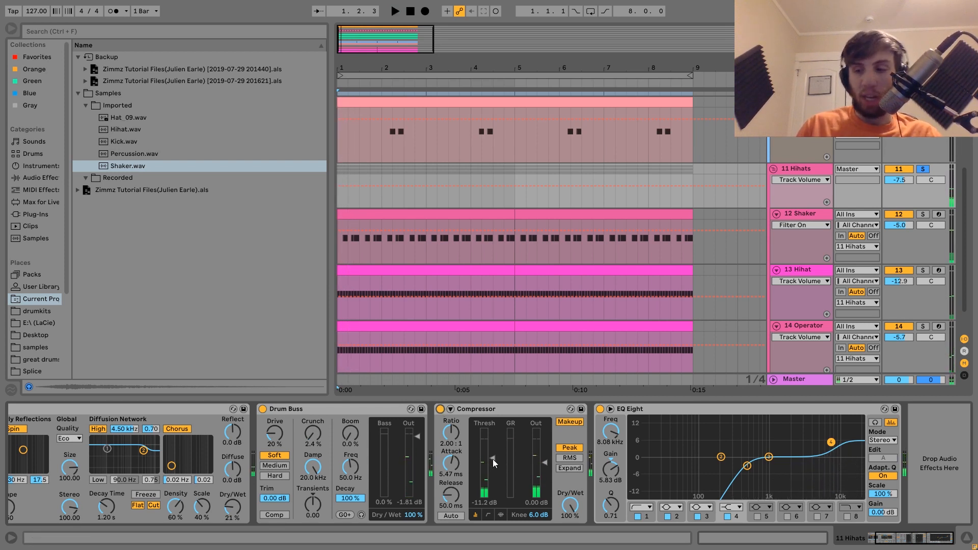
key(space)
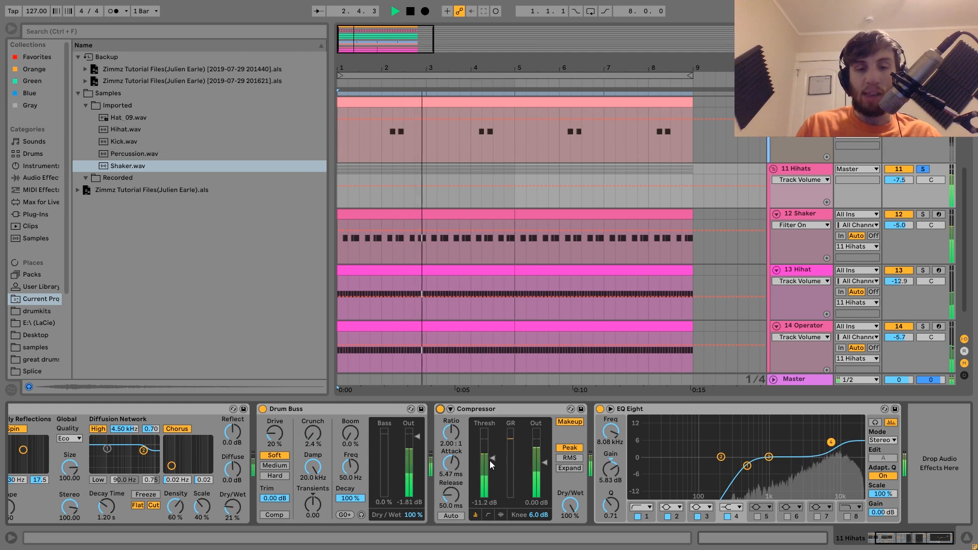
key(space)
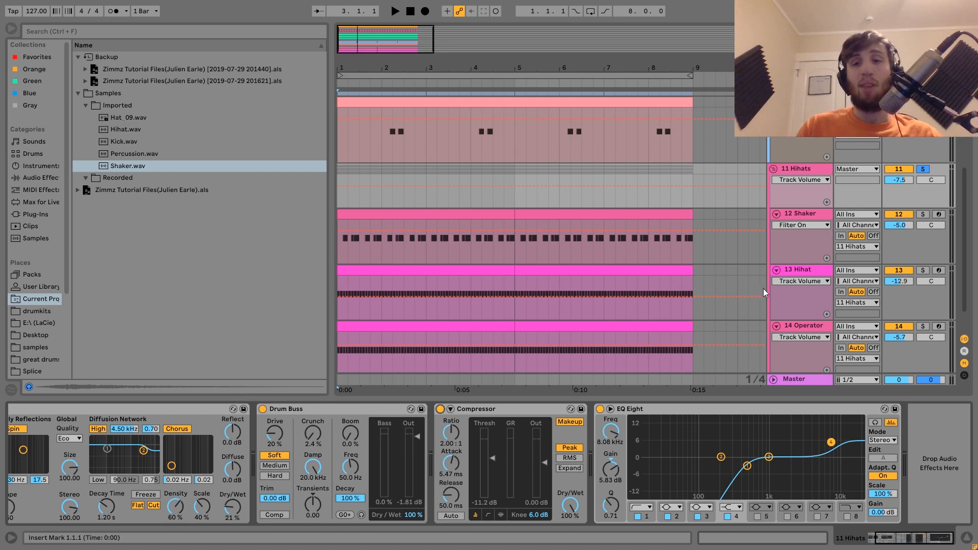
Examine the devices on 13 Hihat, 10 Kick and the 8 Percussion group, zooming into the Kick sample's waveform.
click(790, 271)
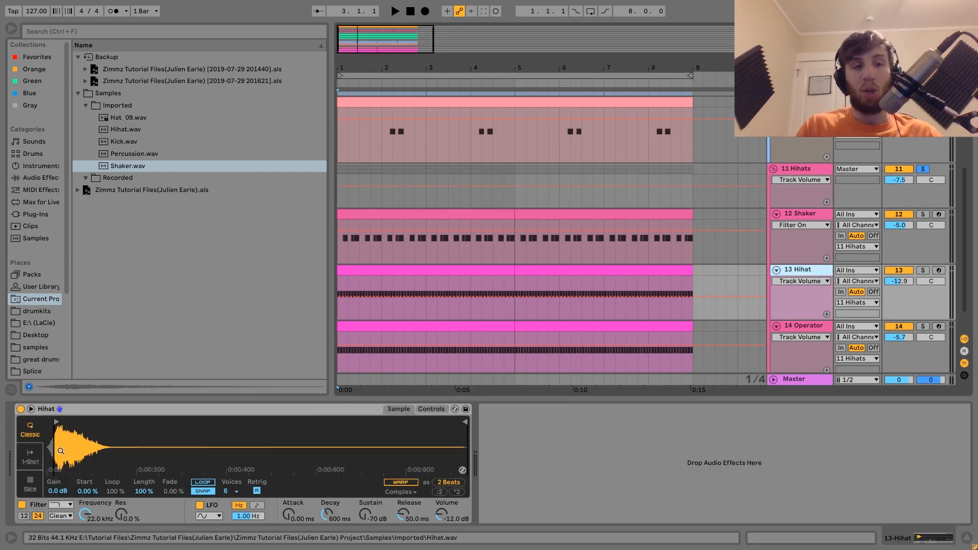
scroll(803, 255, up, 5)
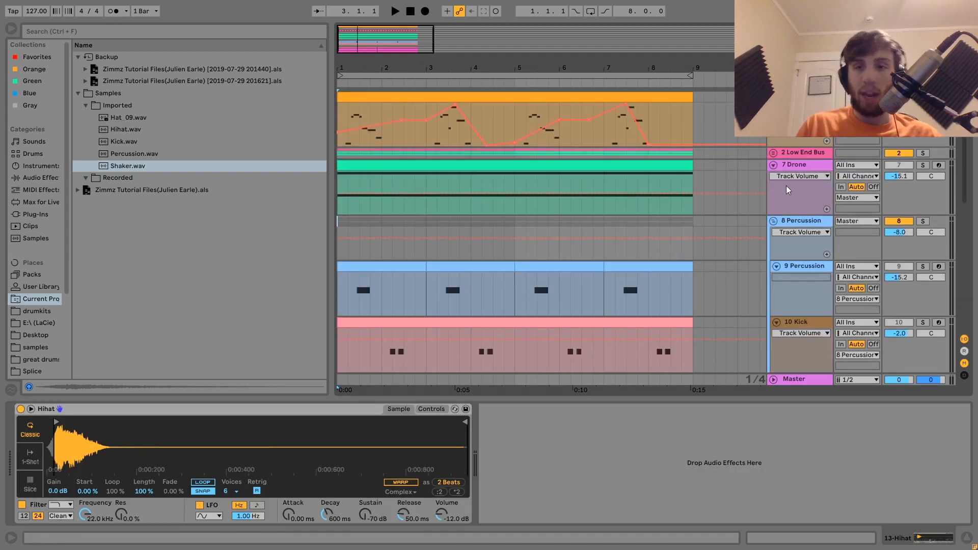
click(805, 321)
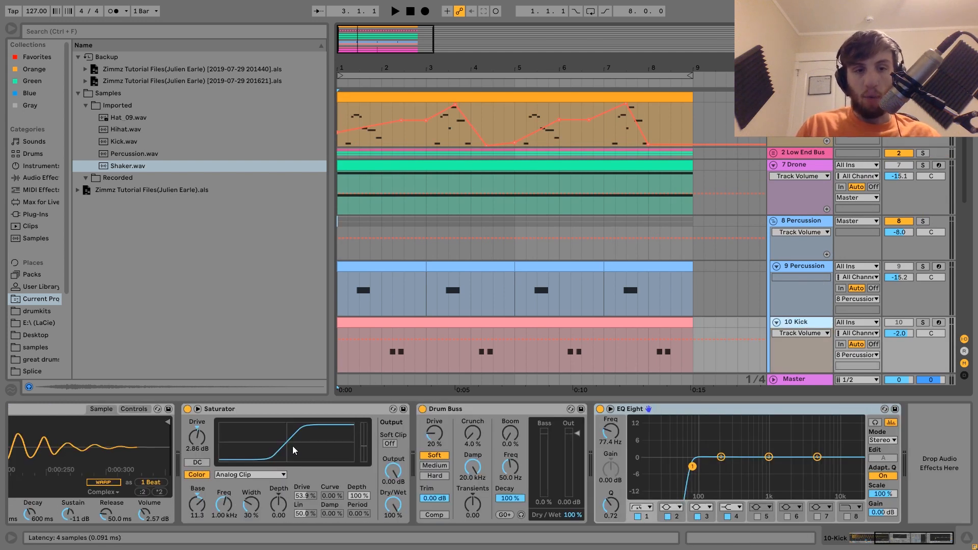
scroll(288, 453, up, 3)
drag(194, 445, 85, 474)
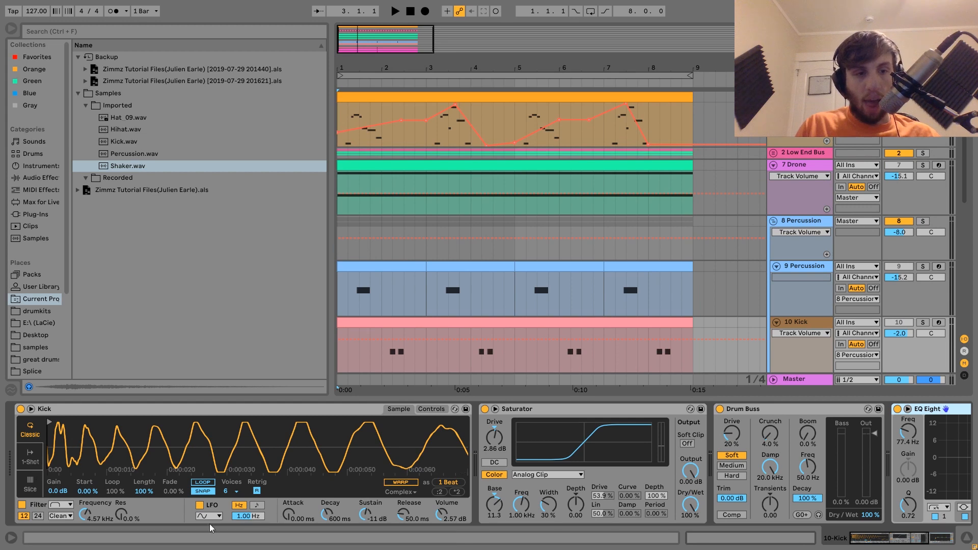
click(797, 227)
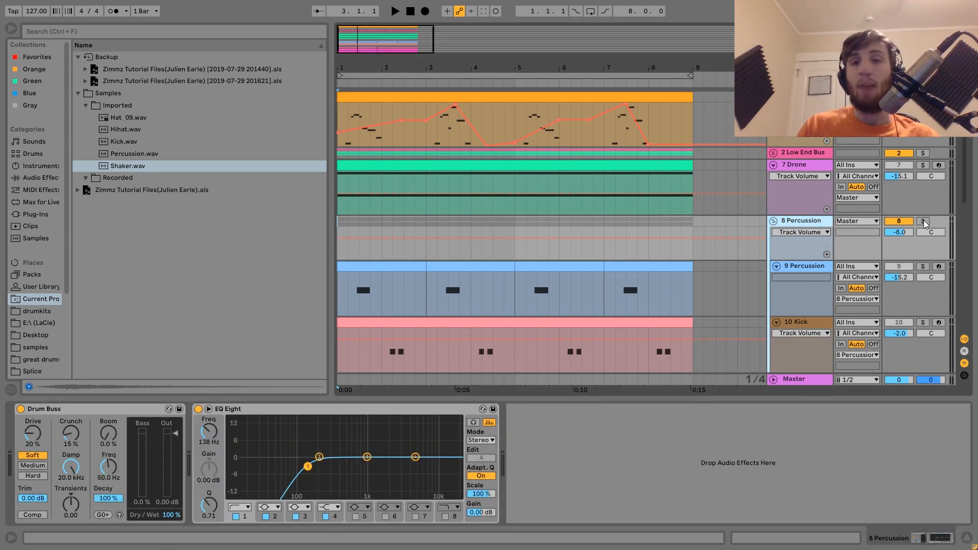
Return to the 11 Hihats group's effect chain and play the group through its Compressor.
scroll(912, 223, down, 5)
click(794, 136)
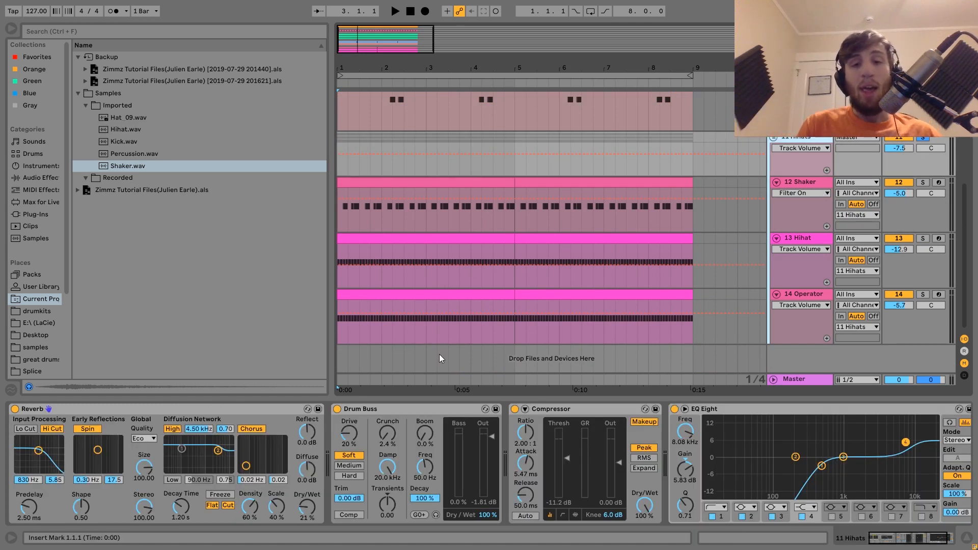
key(space)
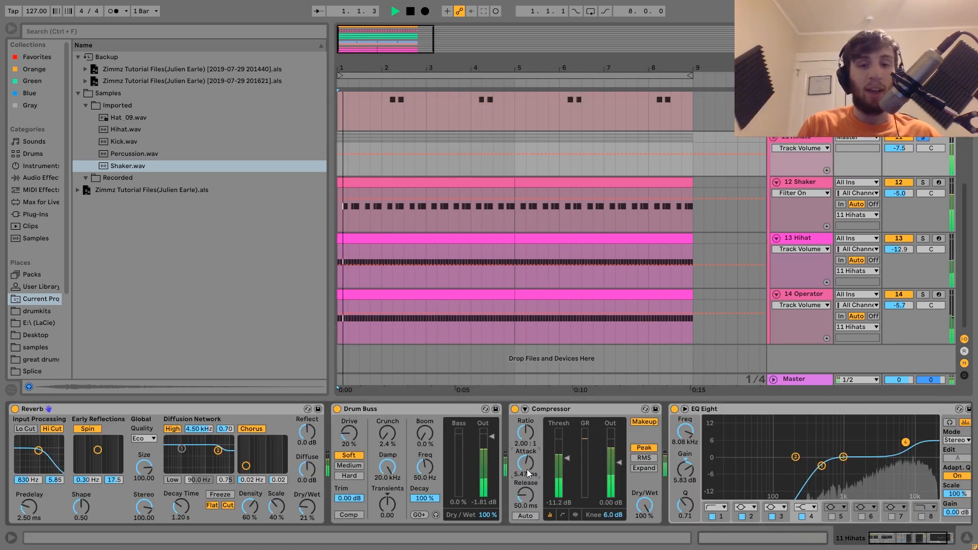
key(space)
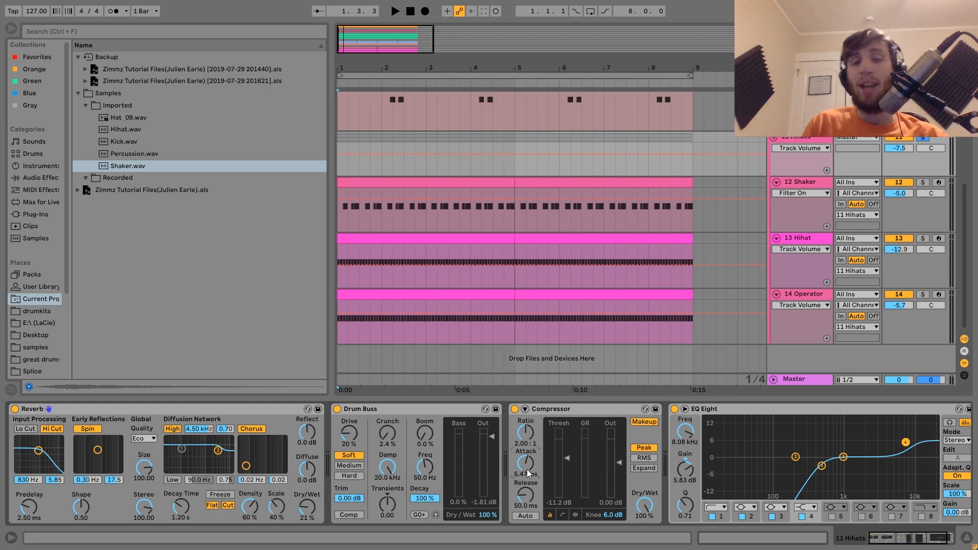
scroll(614, 265, up, 5)
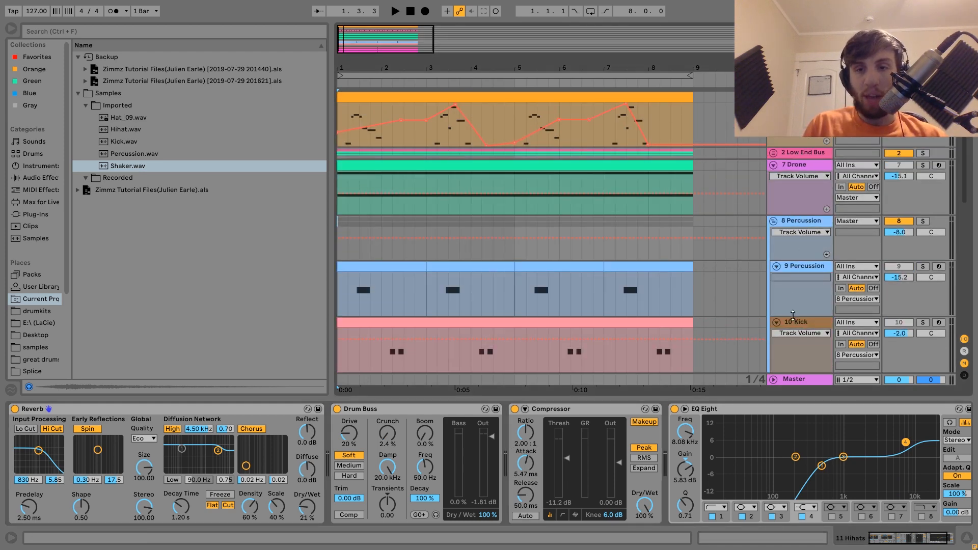
Bring up the devices on the 10 Kick track and view the Kick sample's full waveform.
click(794, 321)
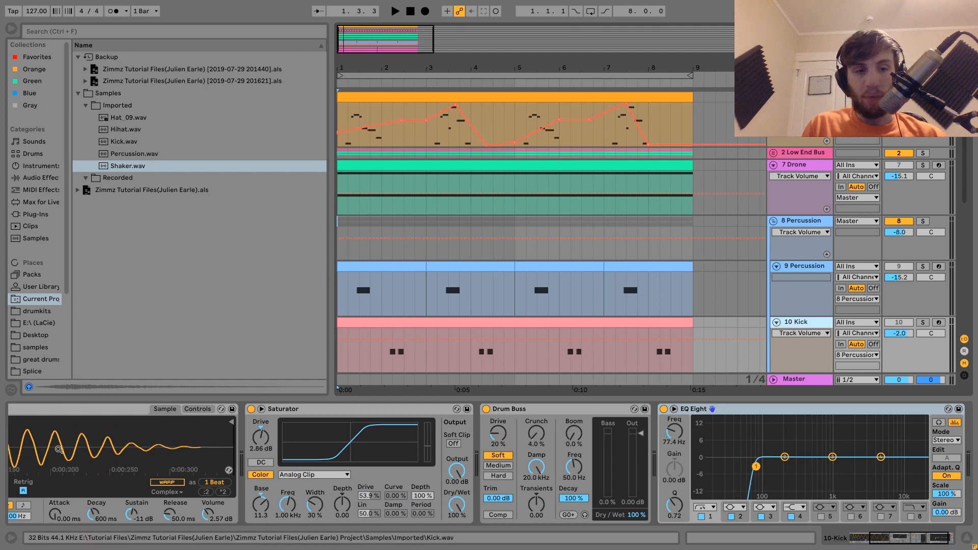
click(133, 452)
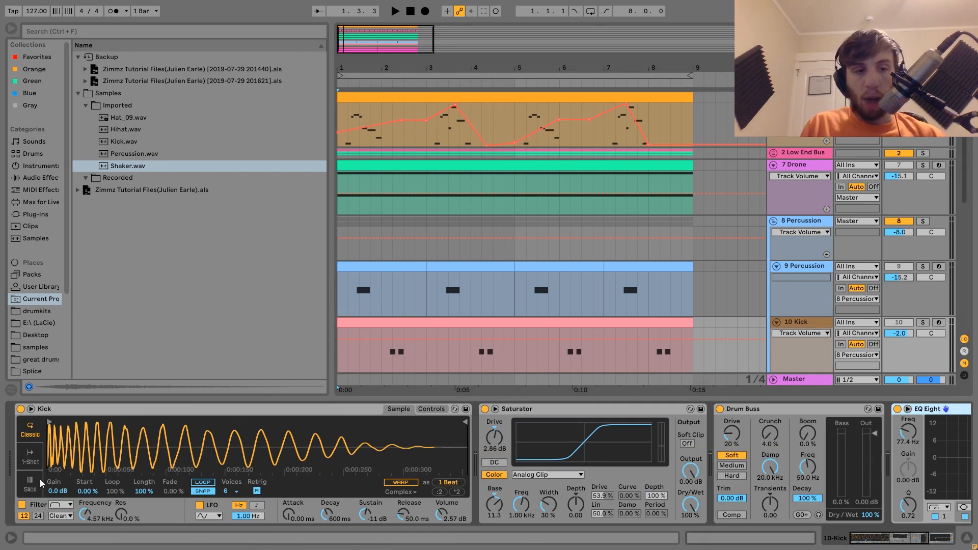
Audition the 11 Hihats group with its EQ Eight switched off and on, and unsolo the group.
scroll(921, 251, down, 5)
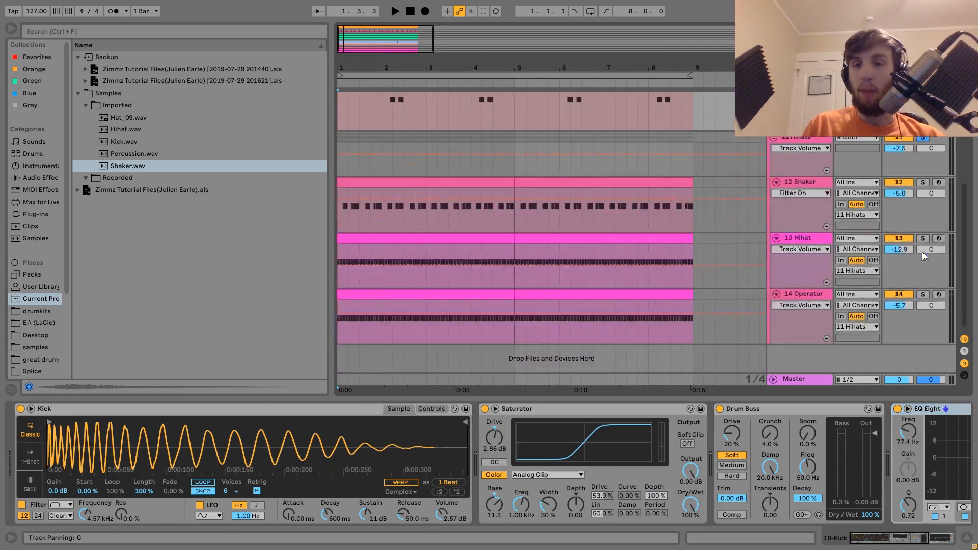
click(791, 135)
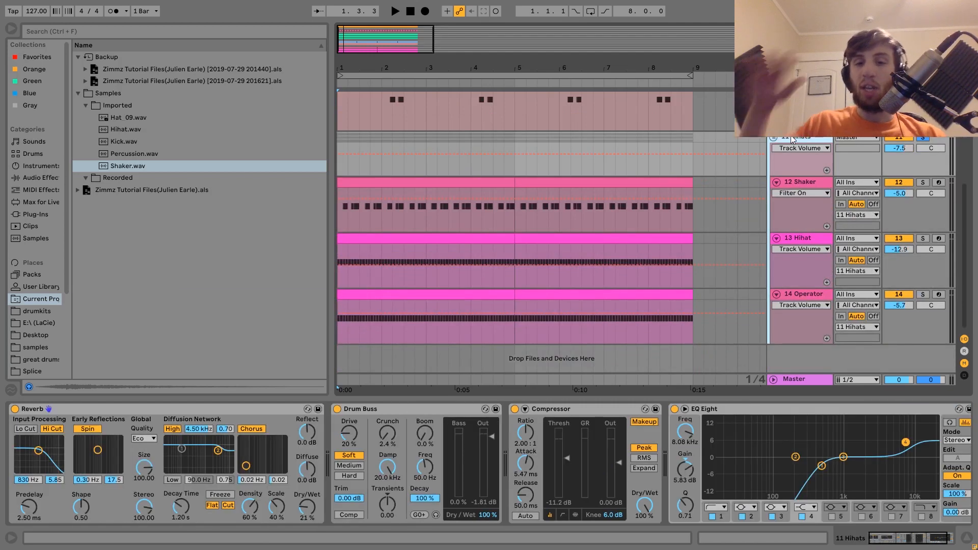
click(554, 410)
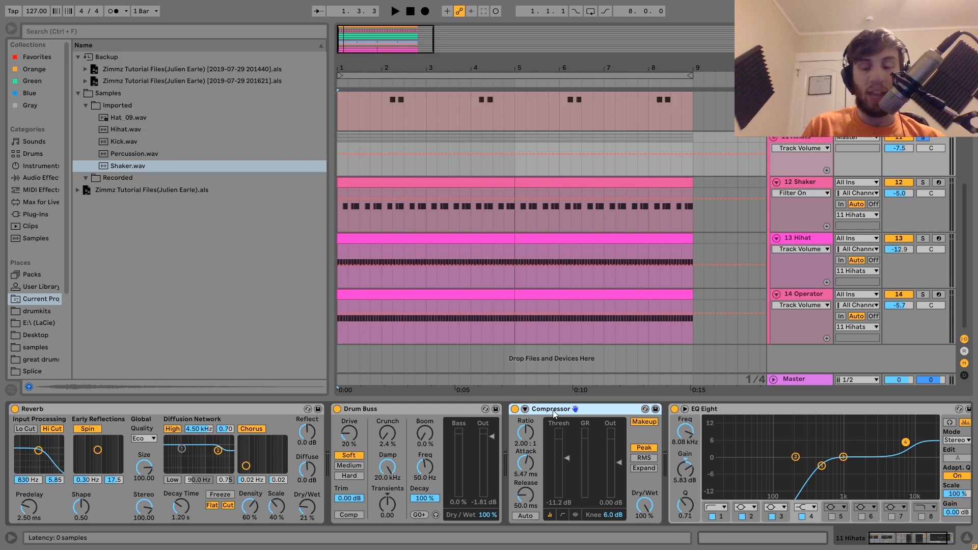
scroll(552, 411, right, 2)
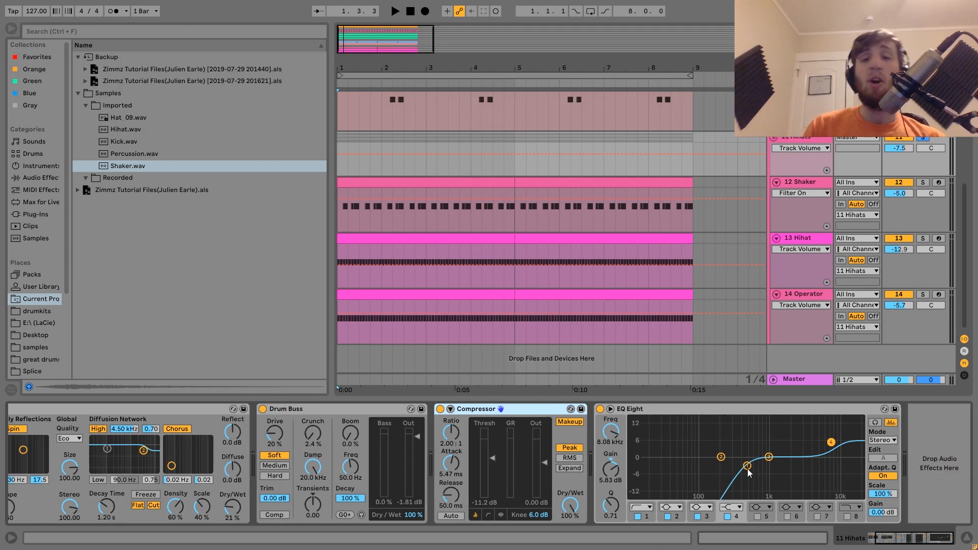
key(space)
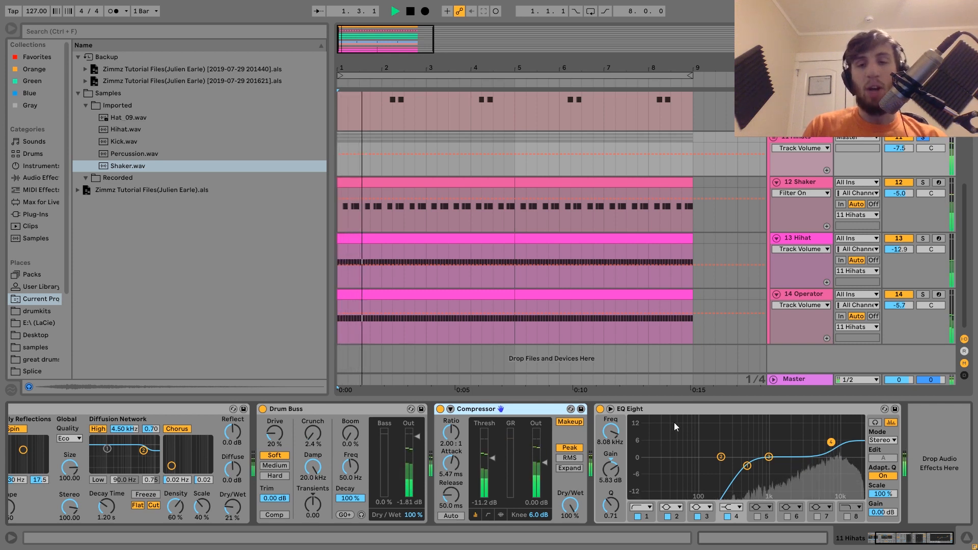
click(600, 409)
click(600, 408)
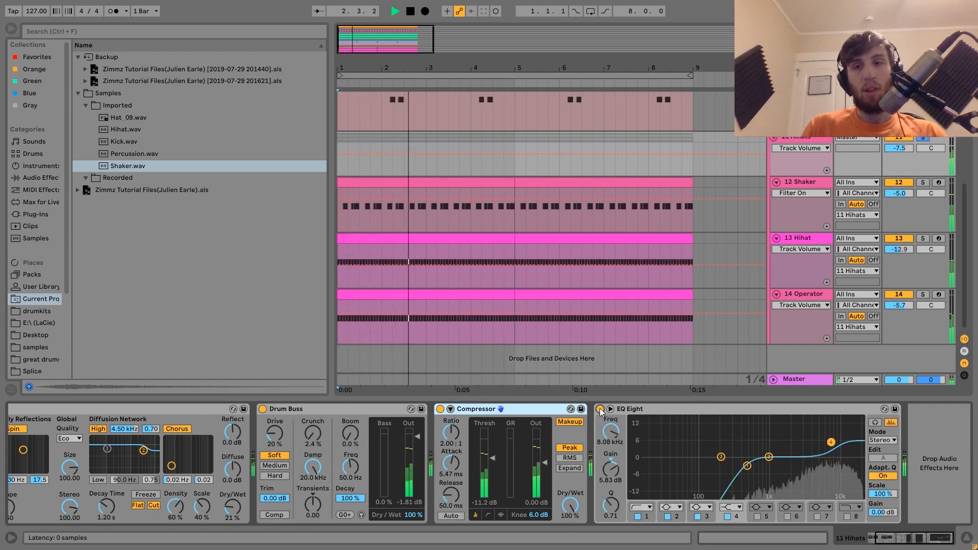
click(923, 137)
key(space)
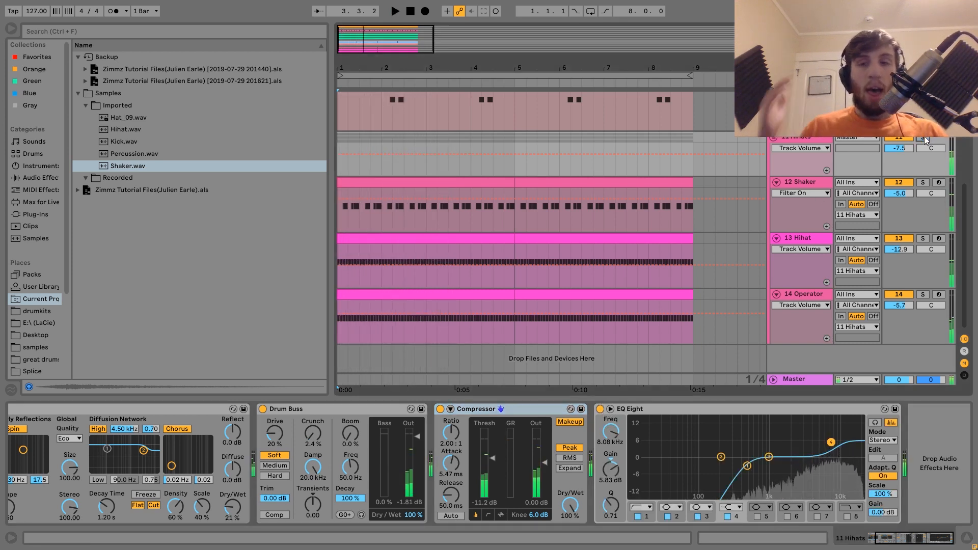